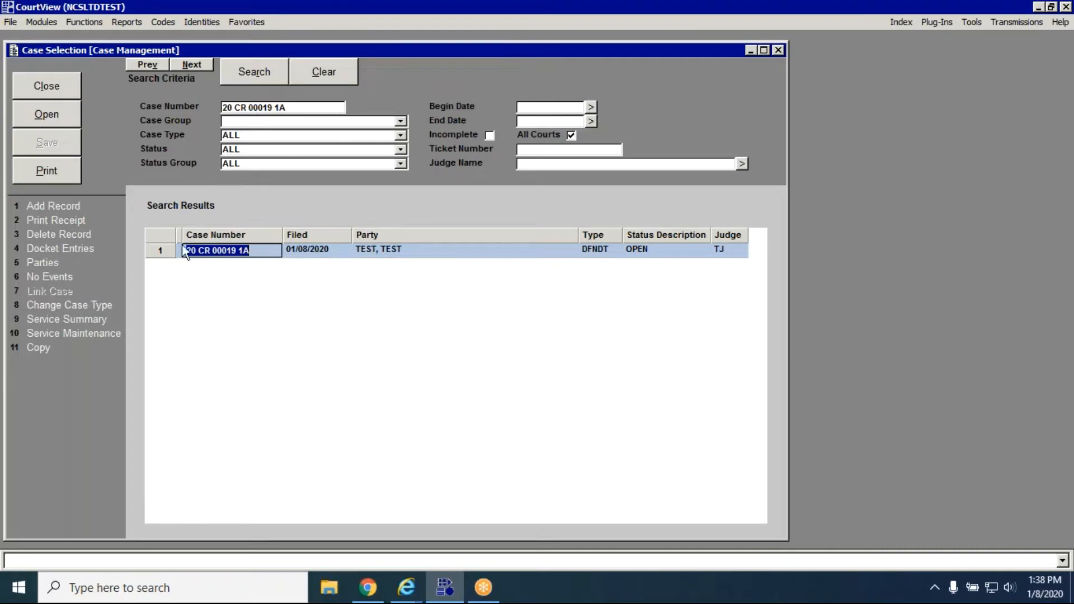
Open the listed criminal case and review its costs in the financial case summary.
left_click(75, 123)
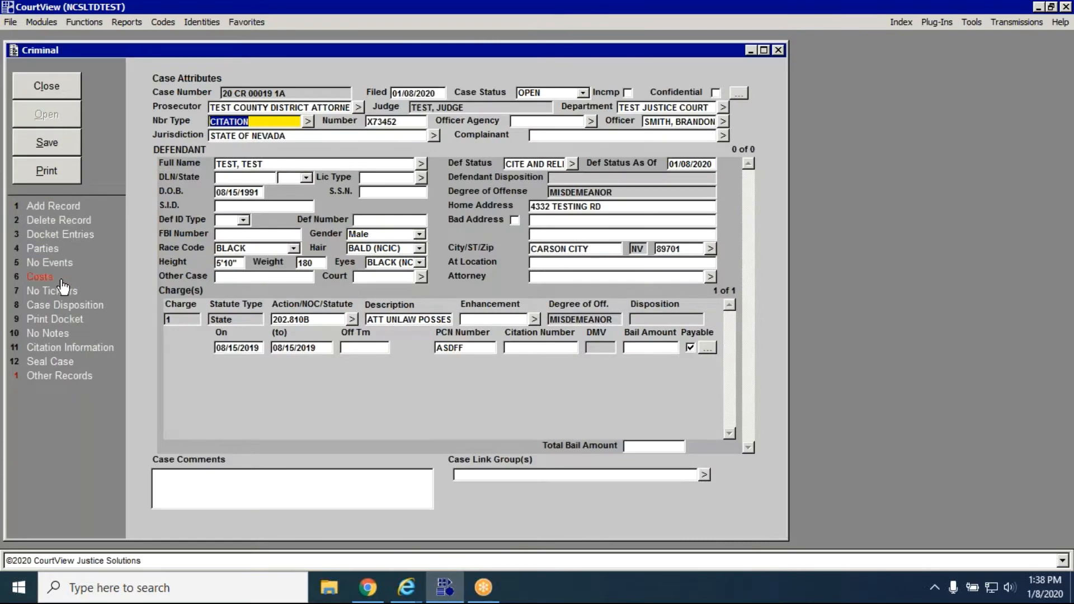
left_click(61, 280)
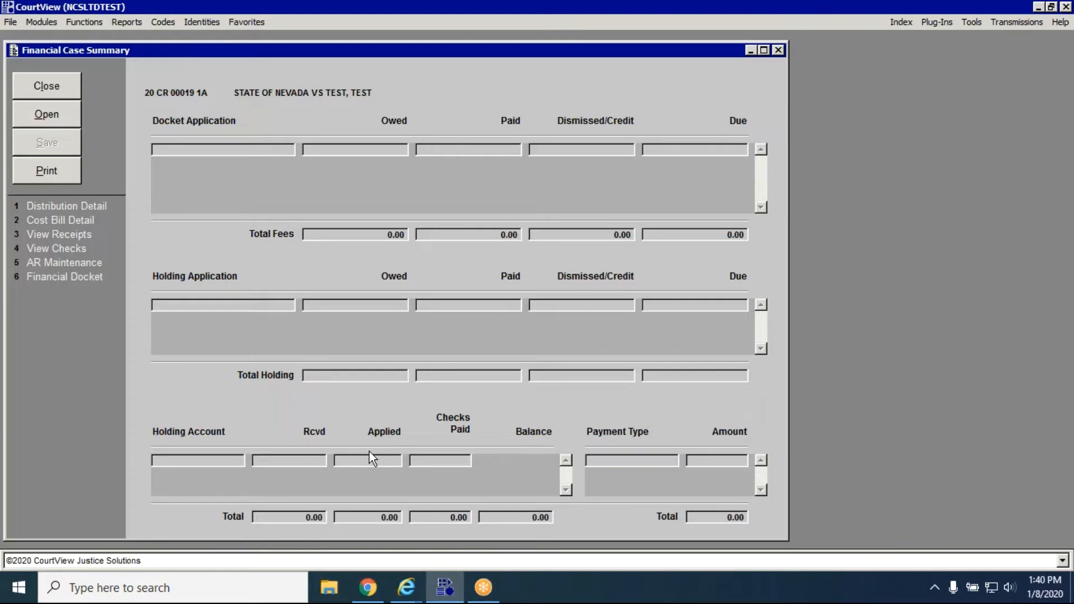
left_click(53, 86)
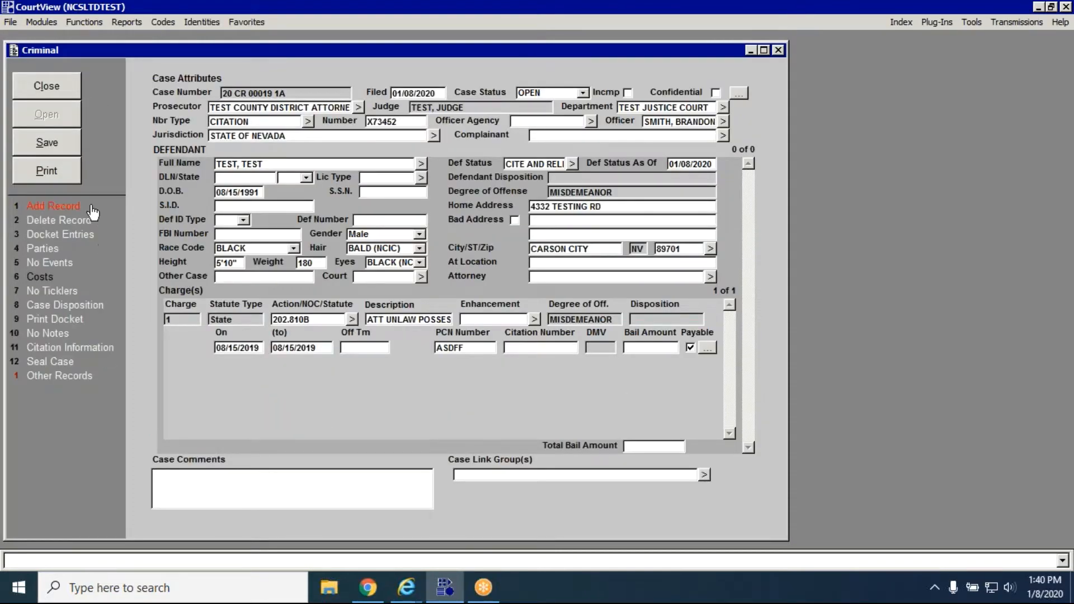
Add a new docket entry to the case using the docket code CBP for Cash Bail Posted.
left_click(91, 237)
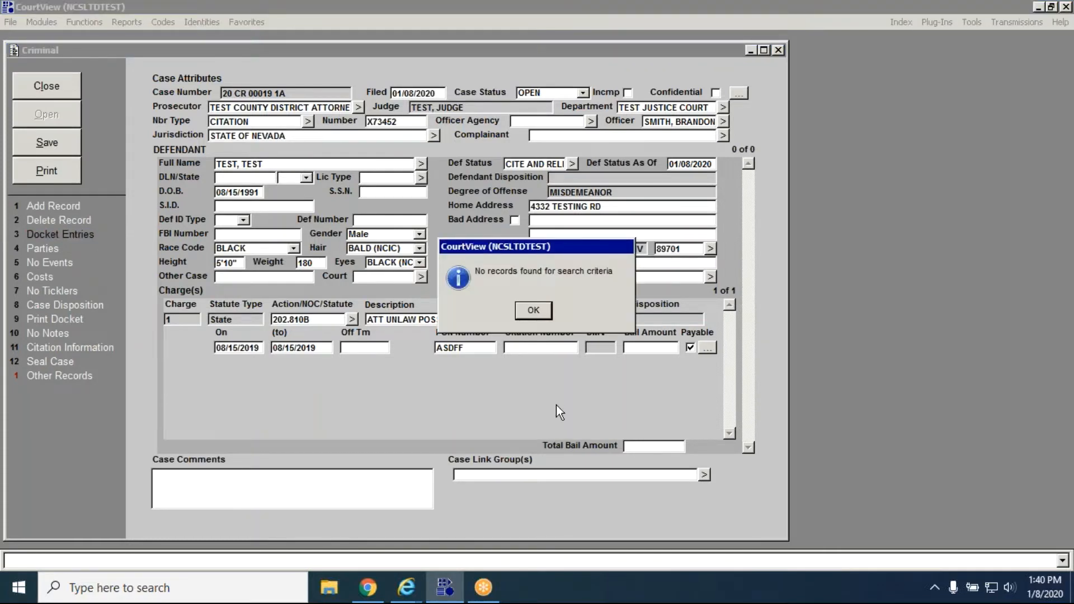
left_click(535, 312)
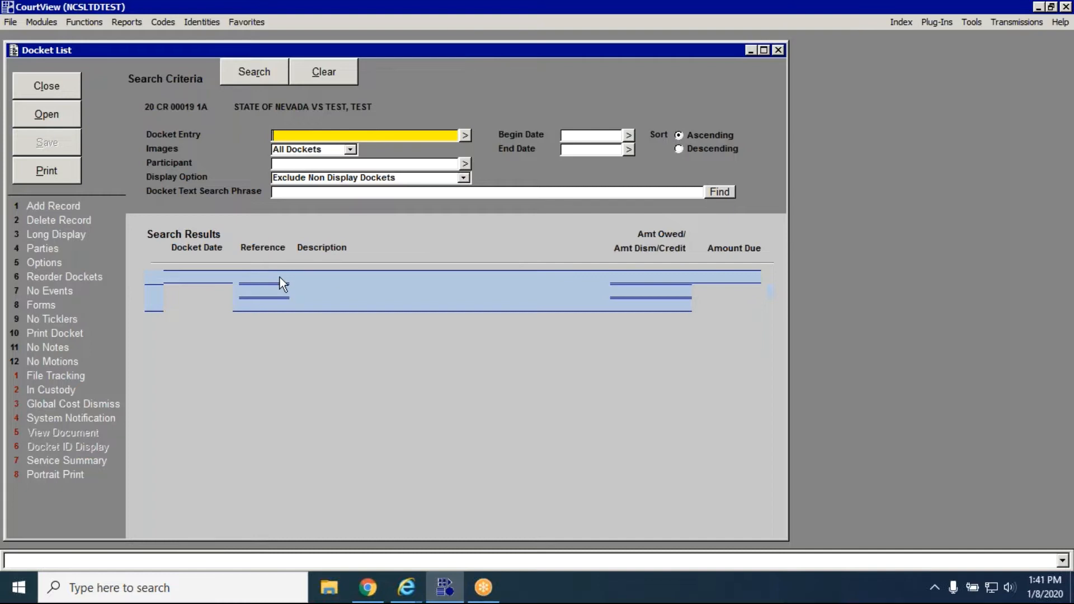
left_click(95, 206)
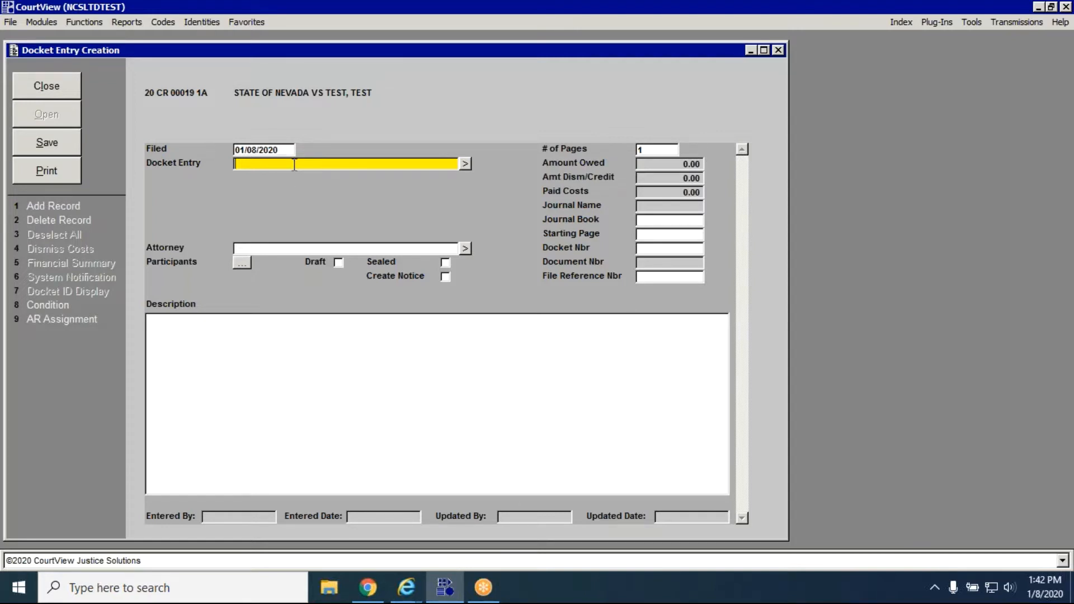
type("C")
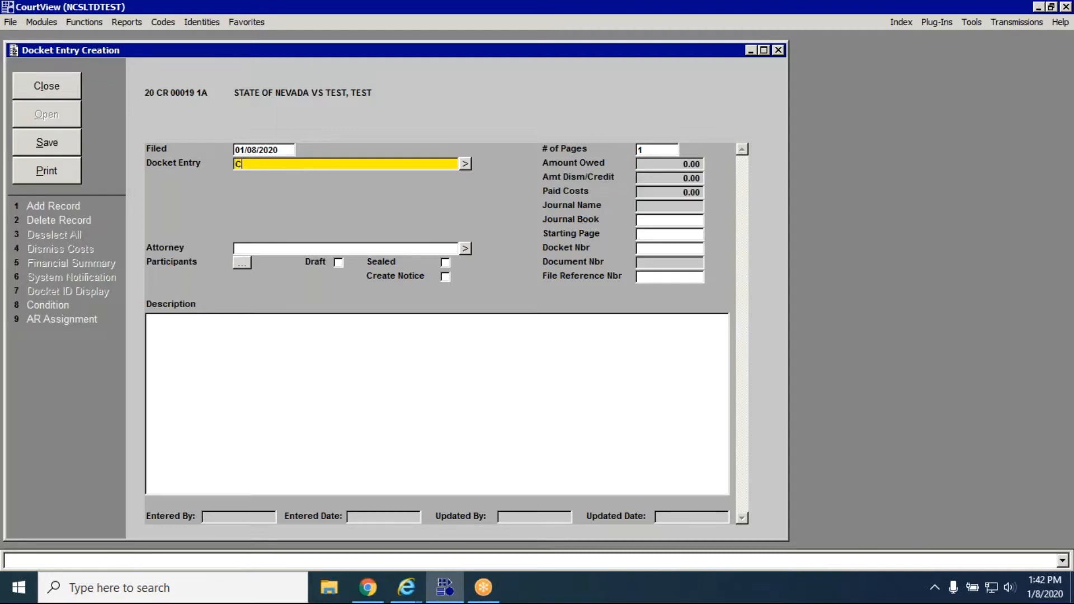
type("BP")
key("Tab")
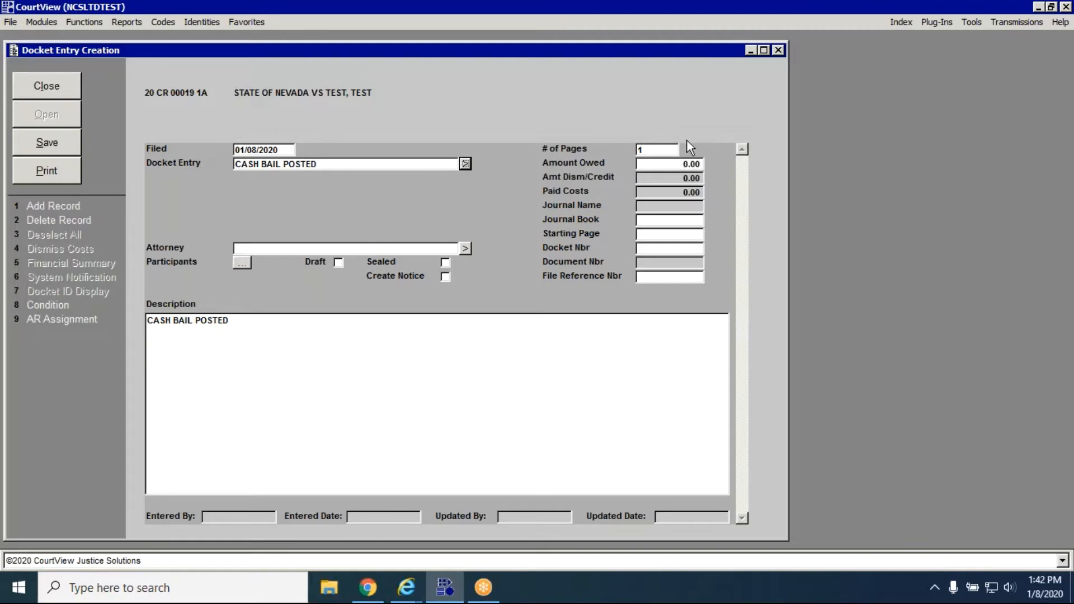
Set the Cash Bail Posted entry's amount owed to 500.00 and save the docket entry.
left_click(685, 164)
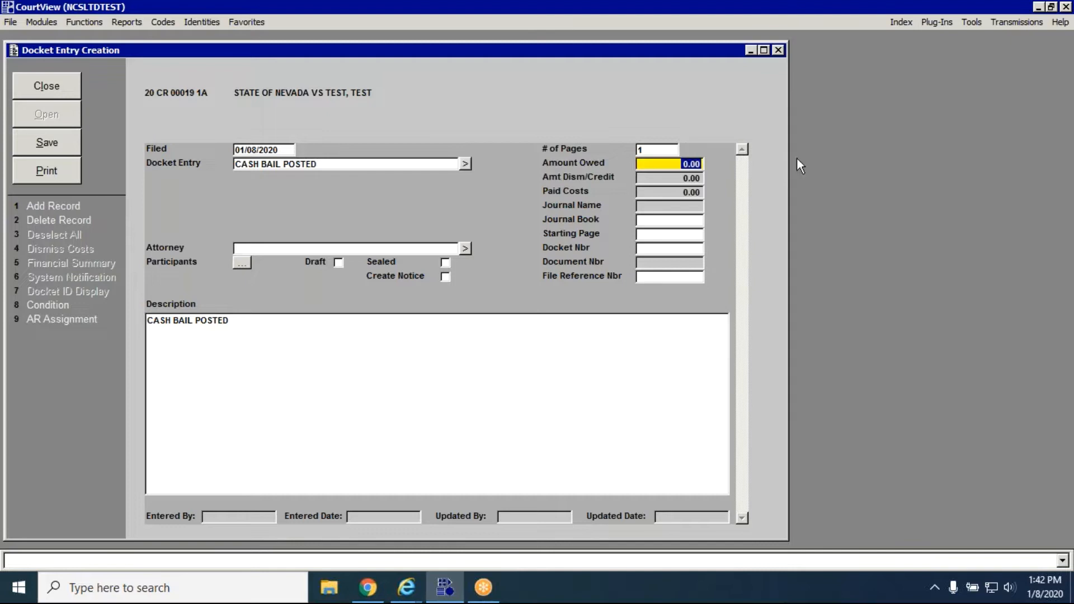
type("500.00")
key("Tab")
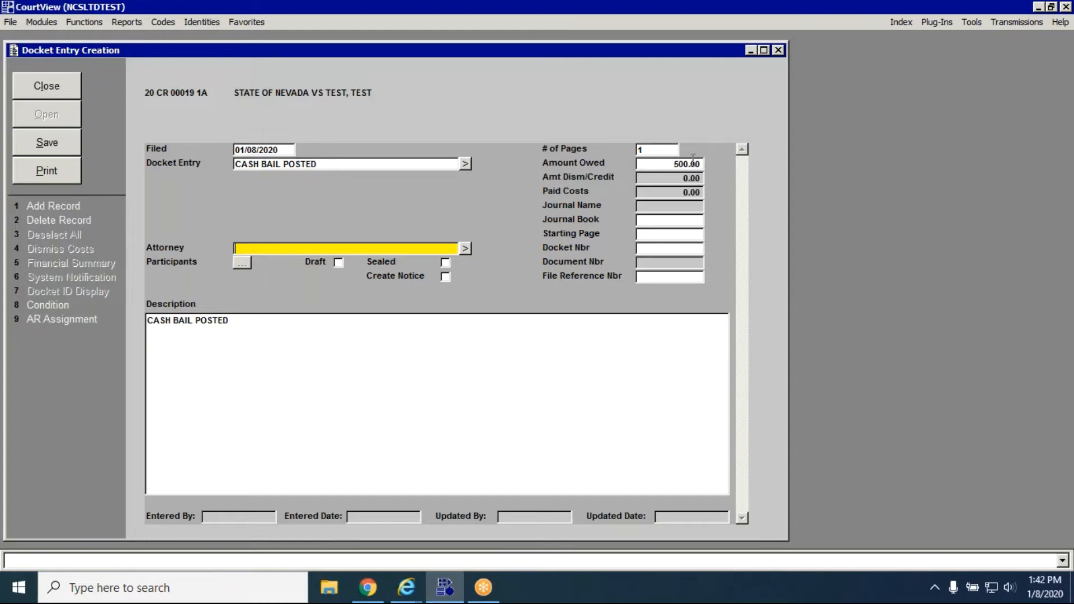
left_click(218, 320)
left_click(261, 451)
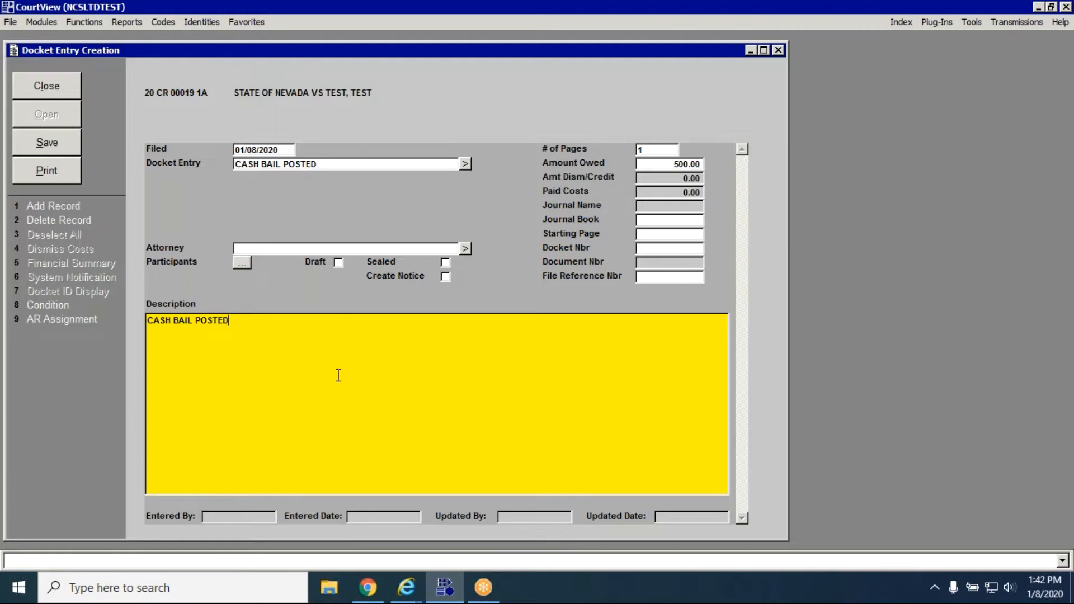
left_click(58, 144)
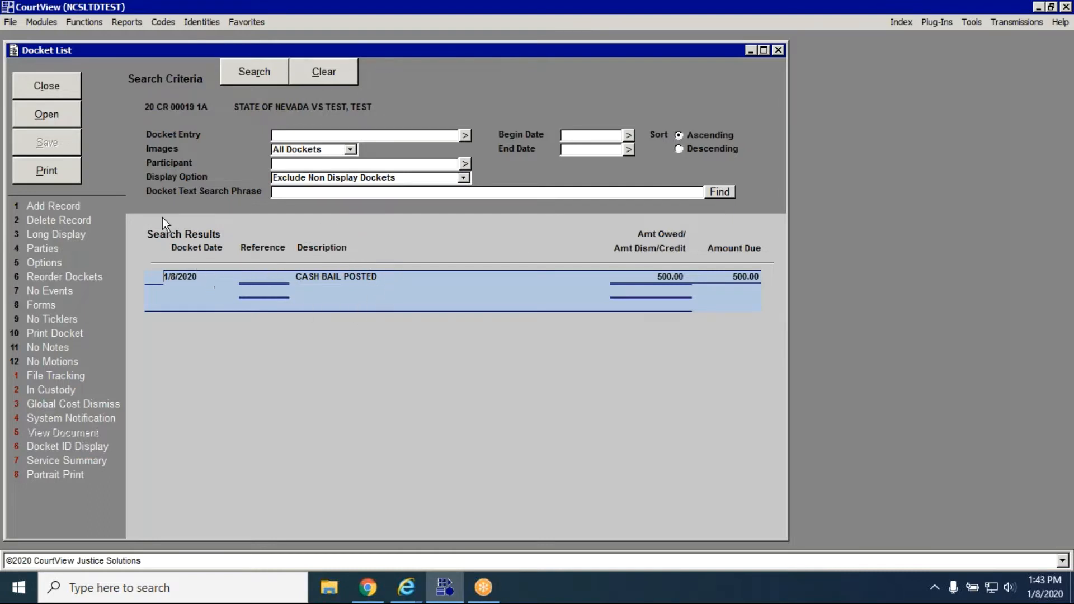
Review the cash bail deposit line and the holding account fields in the case's financial summary.
left_click(47, 85)
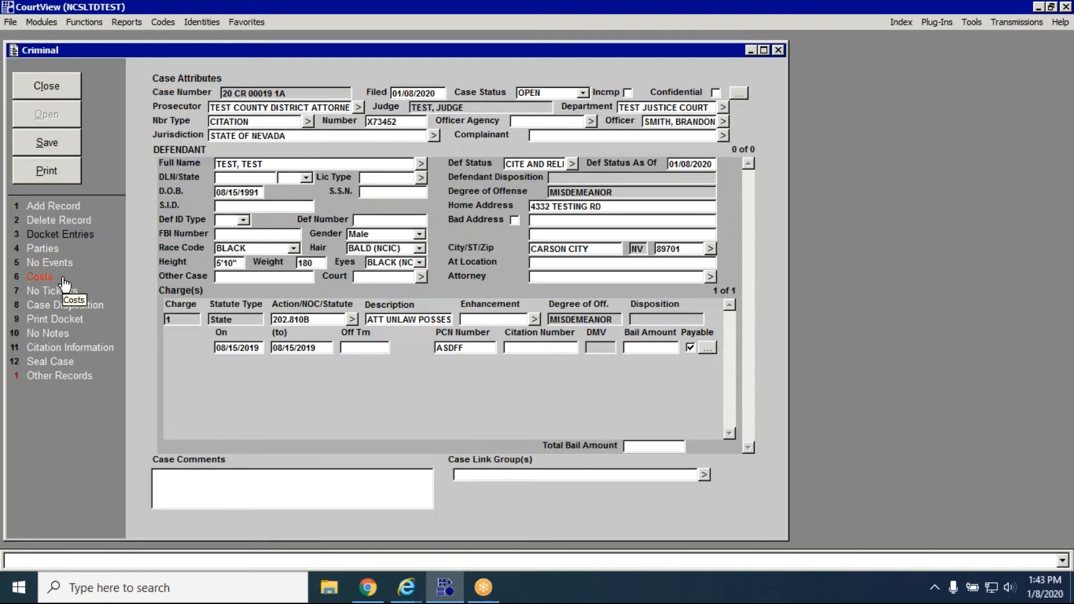
left_click(40, 276)
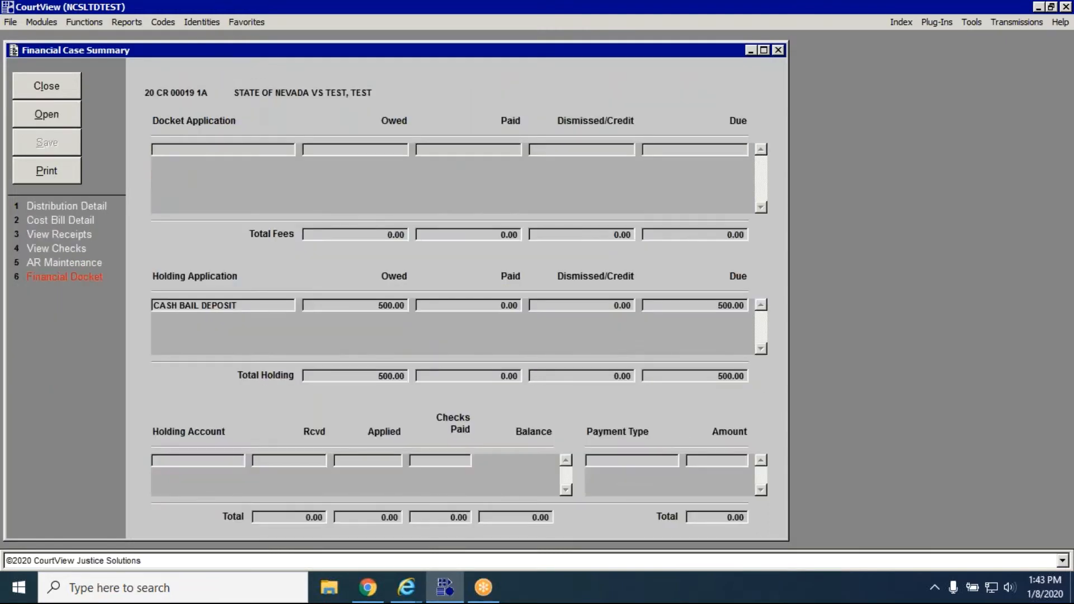
left_click_drag(263, 307, 128, 306)
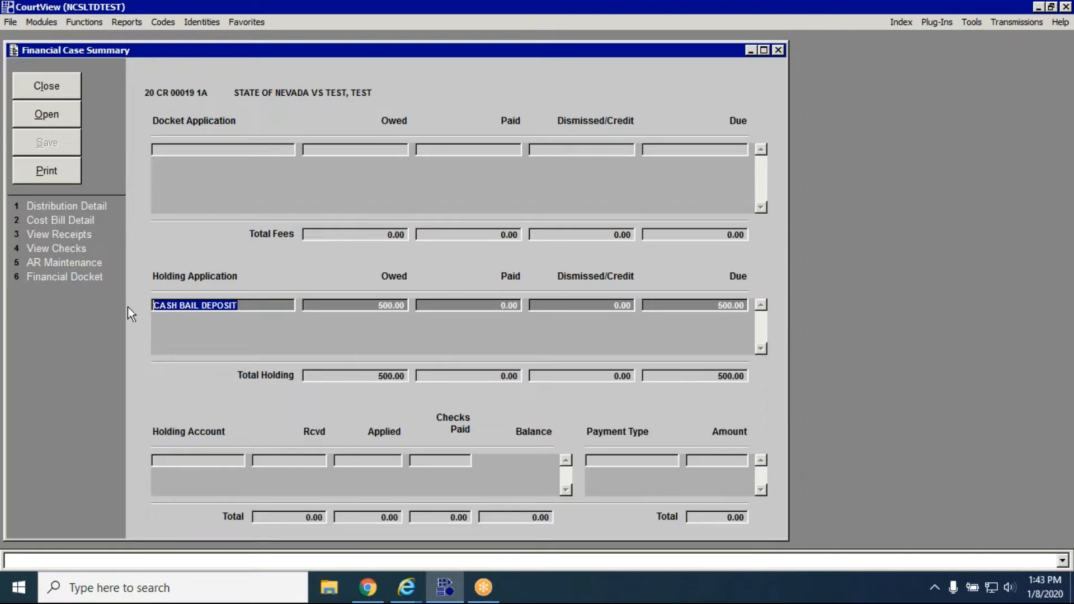
left_click(242, 302)
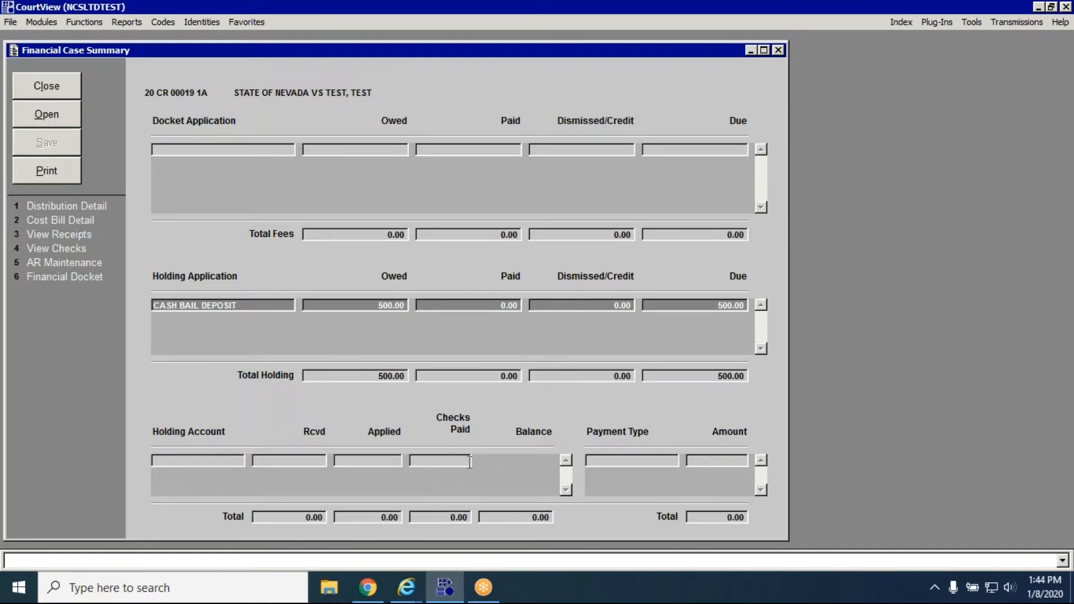
left_click(444, 461)
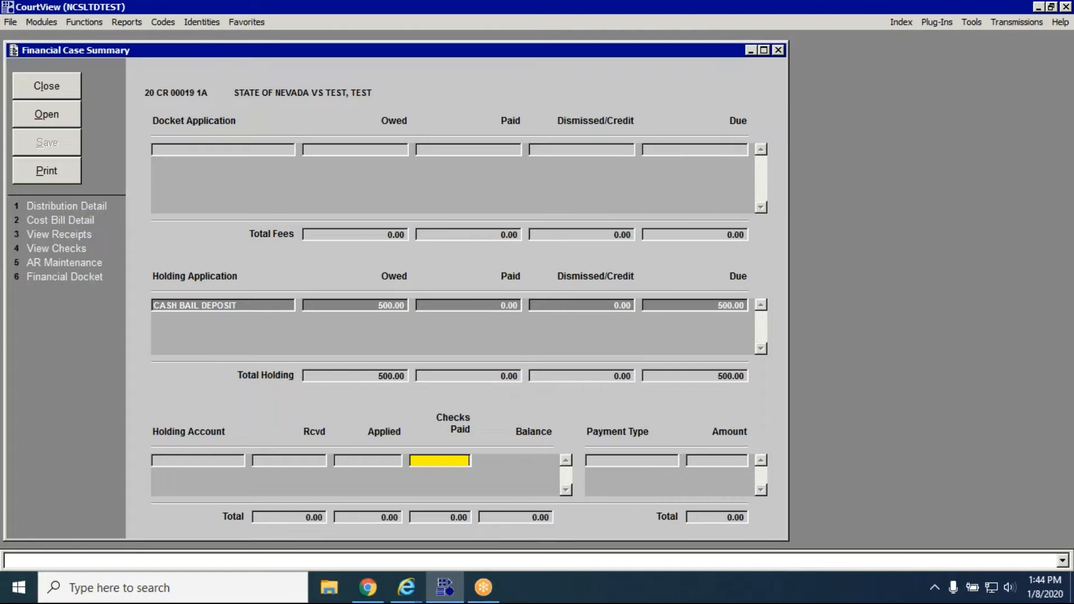
left_click(54, 88)
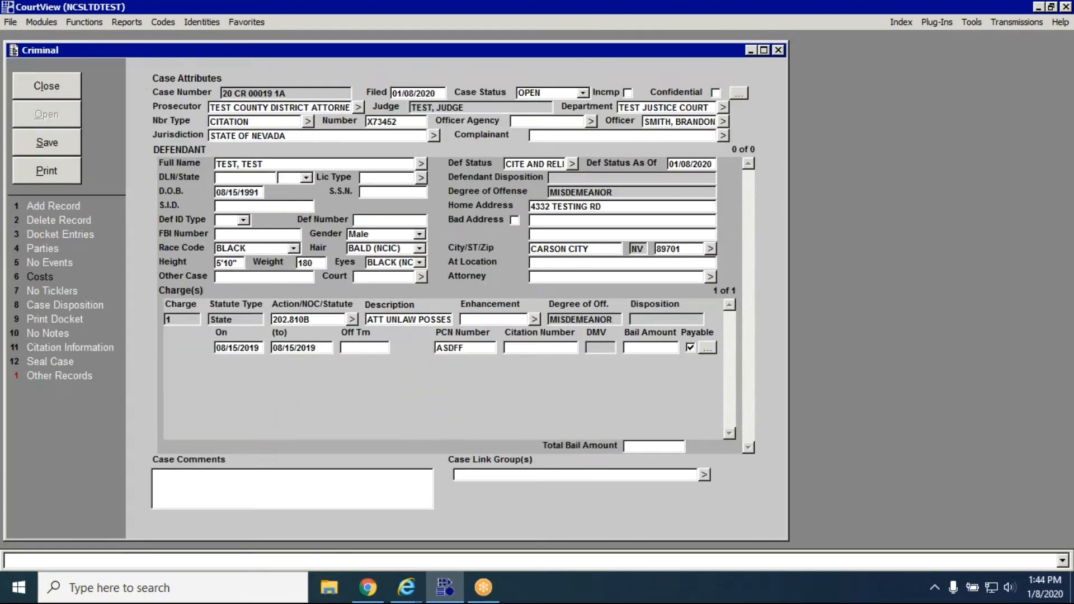
Return to the case list and start a receipt for the case with a cash payment of 500.00 toward the cash bail deposit.
left_click(53, 88)
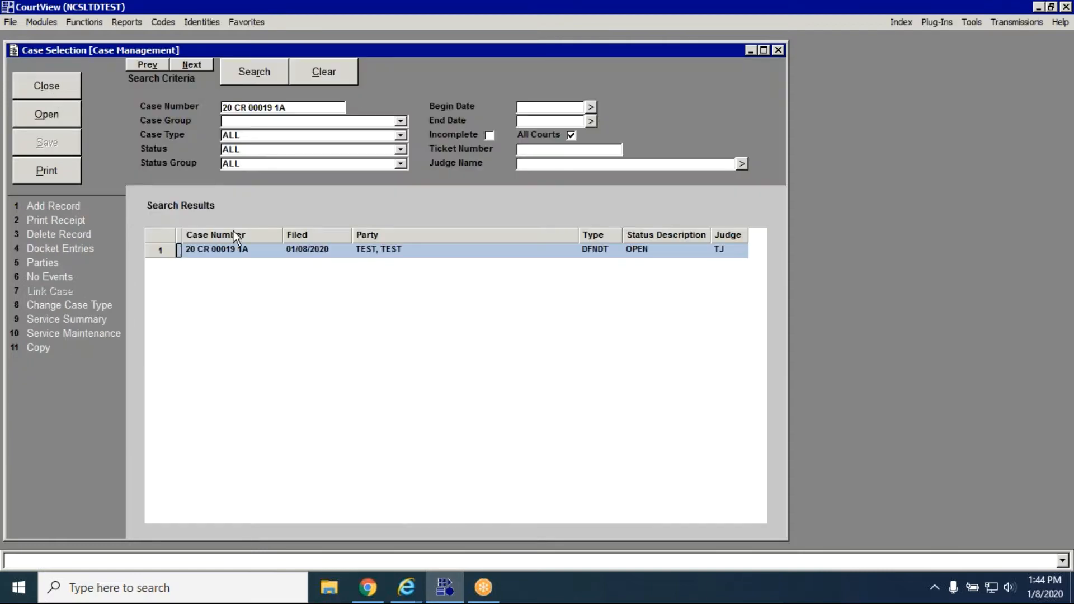
left_click(227, 248)
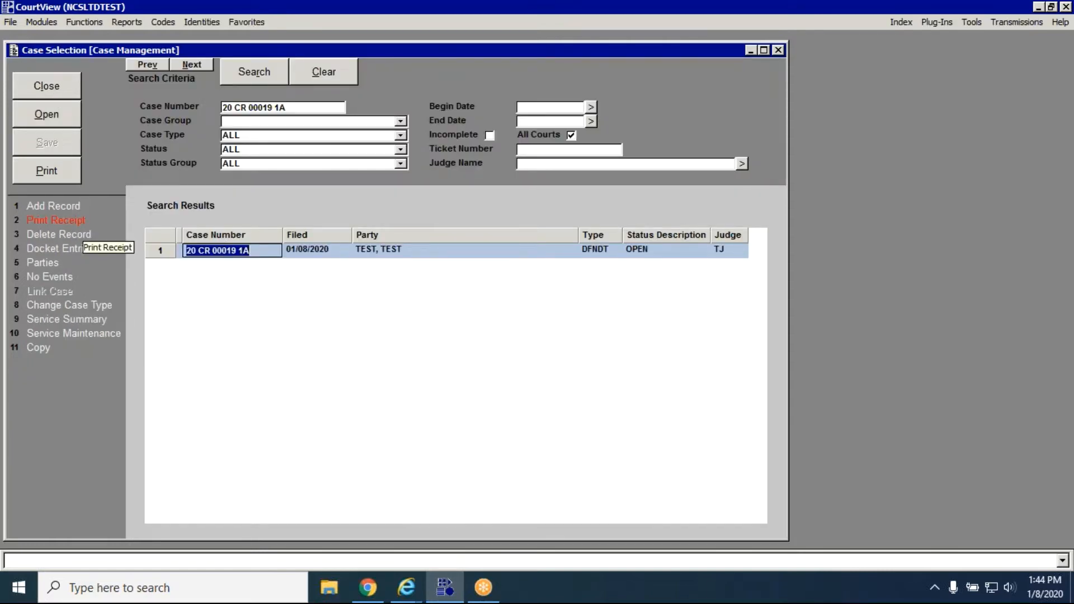
left_click(71, 221)
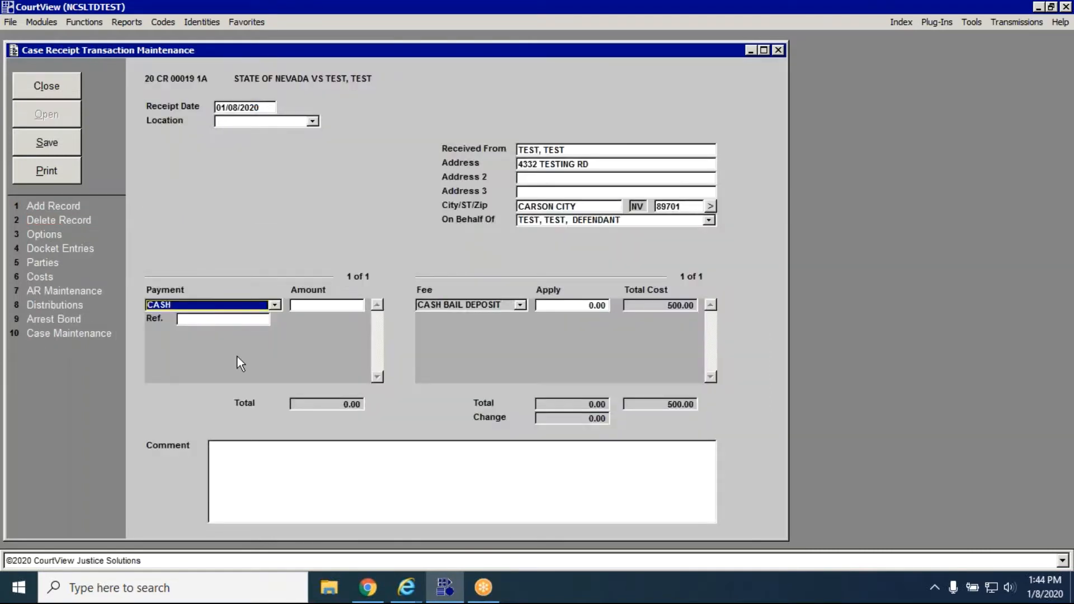
key("Tab")
type("500.00")
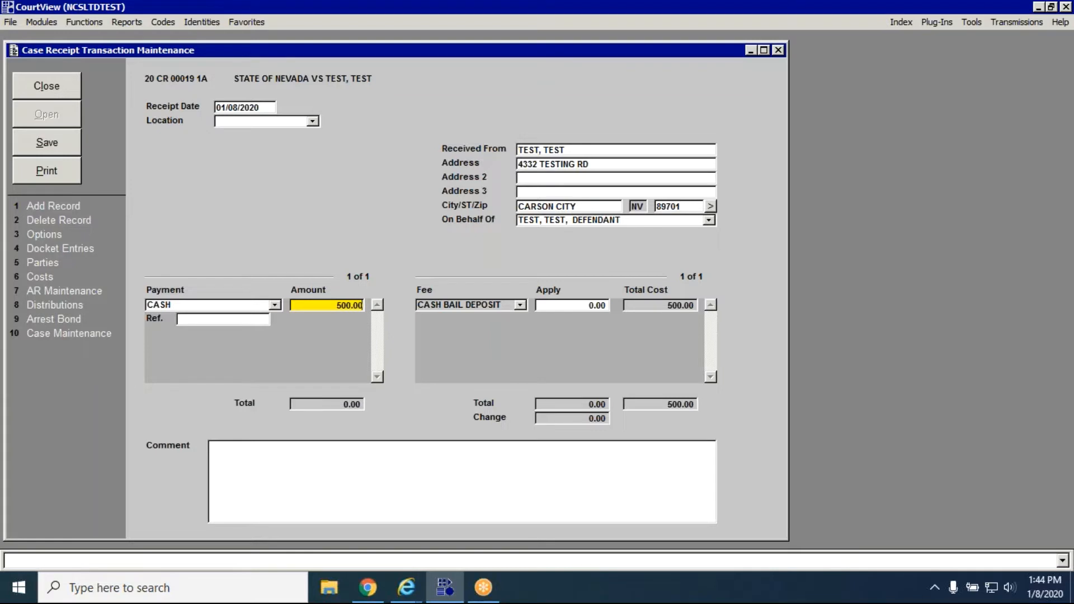
key("Tab")
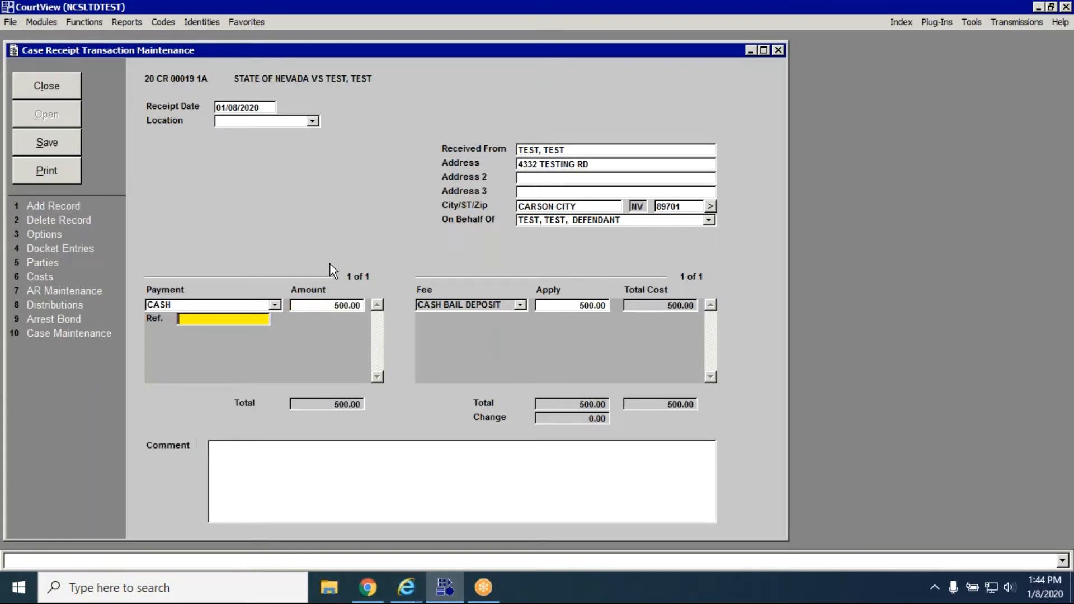
Save the cash bail receipt and issue it, cancelling the paper printout.
left_click(301, 480)
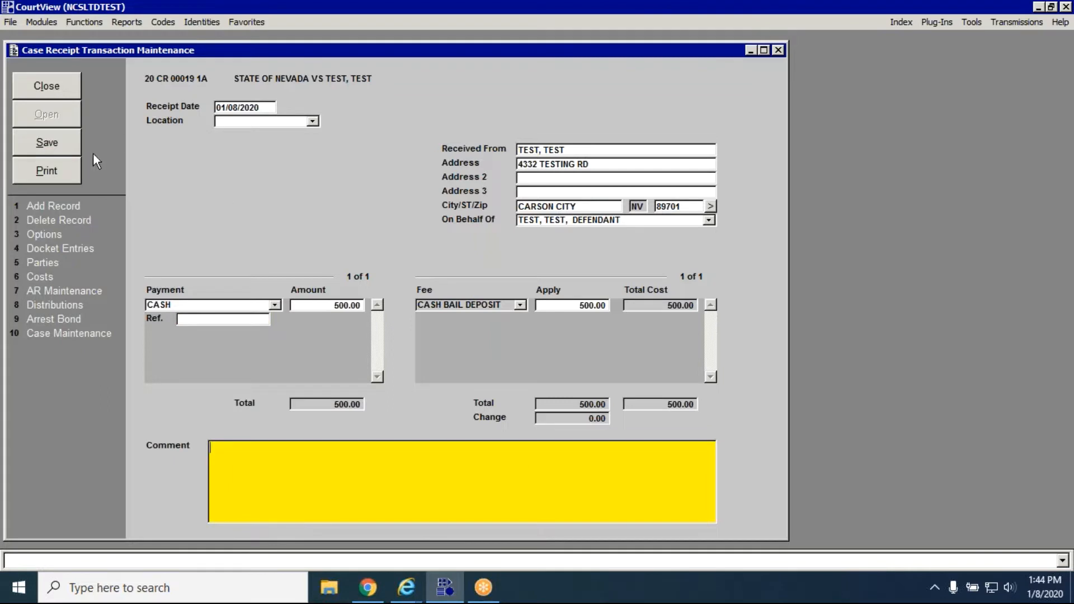
left_click(67, 133)
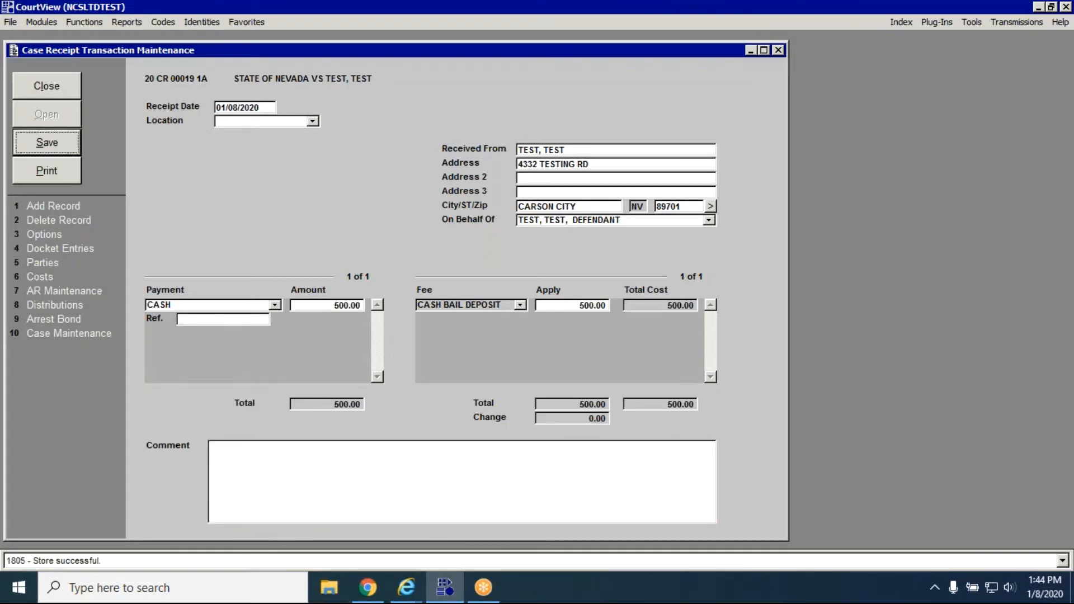
left_click(68, 177)
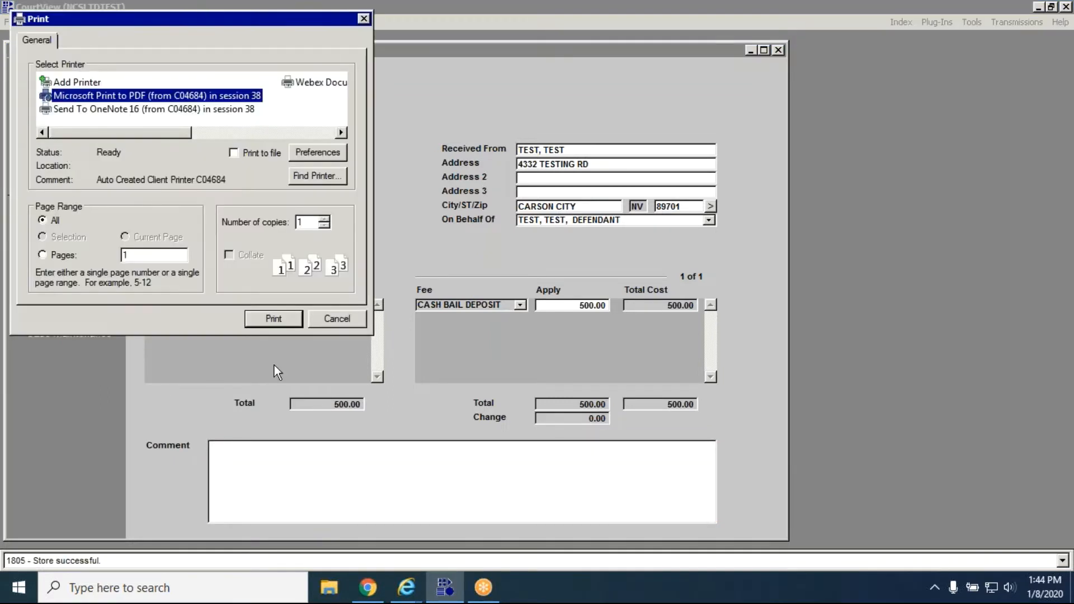
left_click(333, 322)
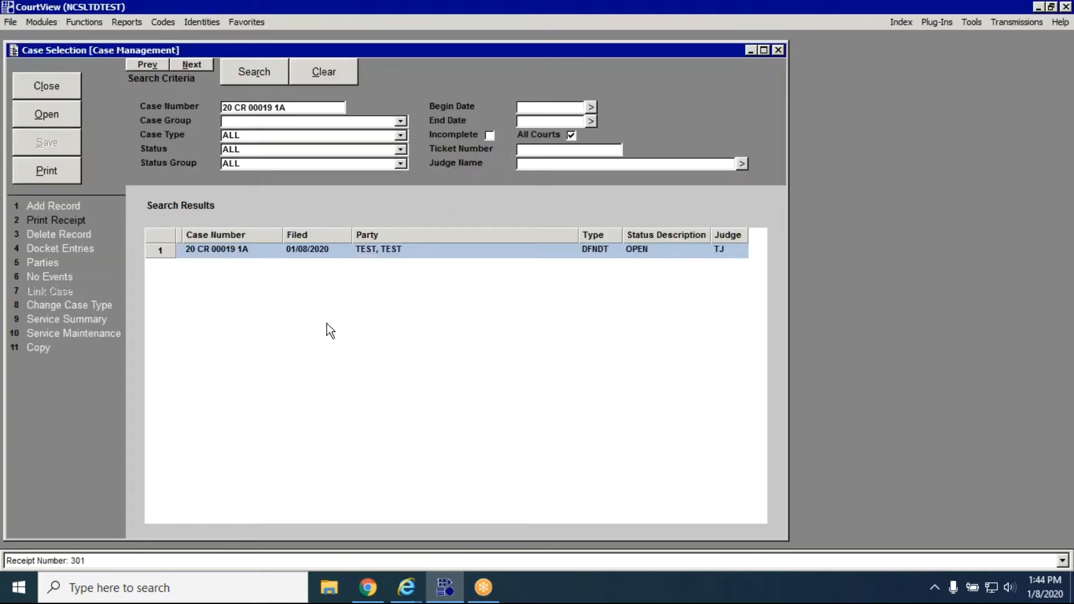
Reopen the case and check the bail holding account's received, applied and balance amounts in the financial summary.
left_click(69, 115)
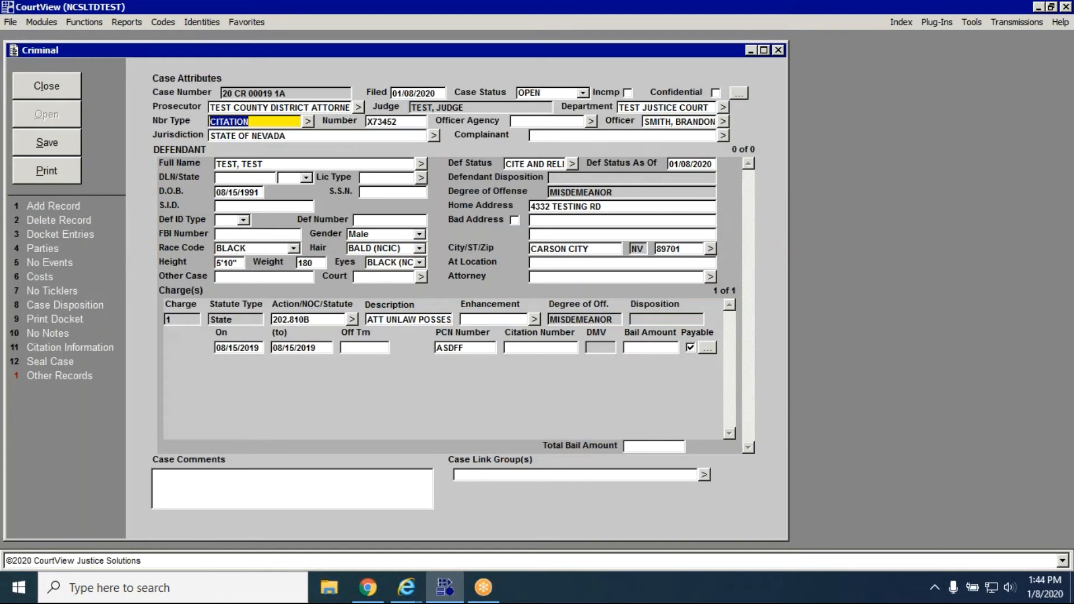
left_click(40, 276)
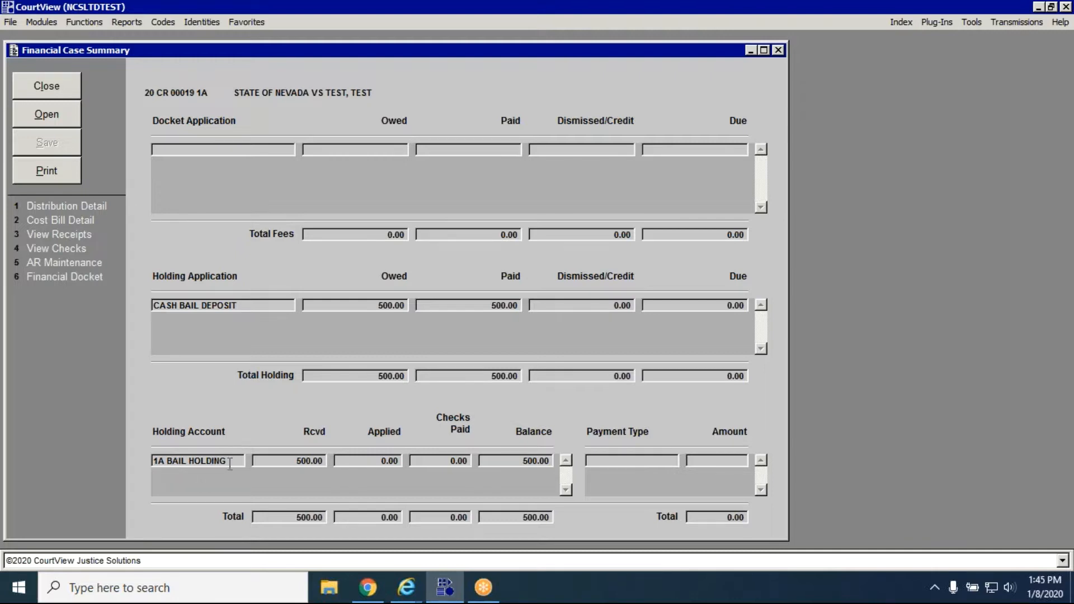
left_click(200, 465)
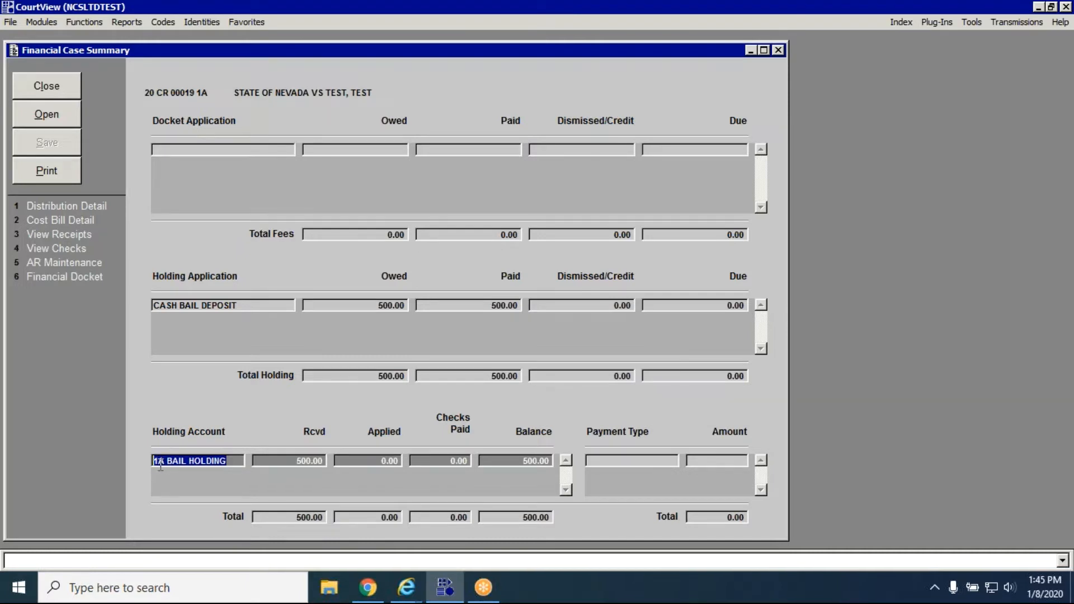
left_click(279, 462)
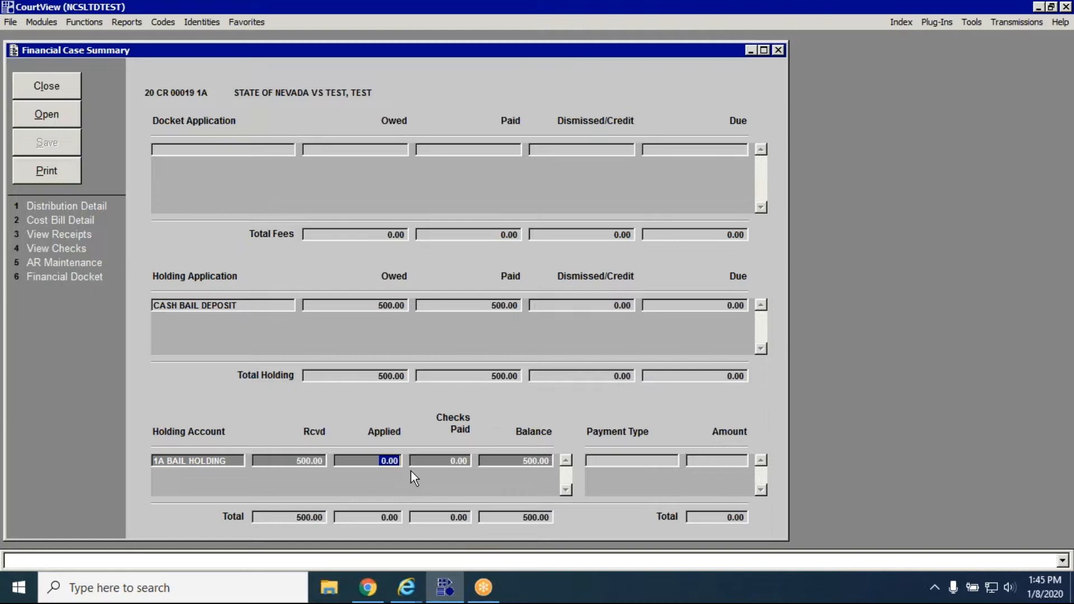
double_click(380, 463)
left_click(381, 463)
left_click(524, 462)
left_click(66, 89)
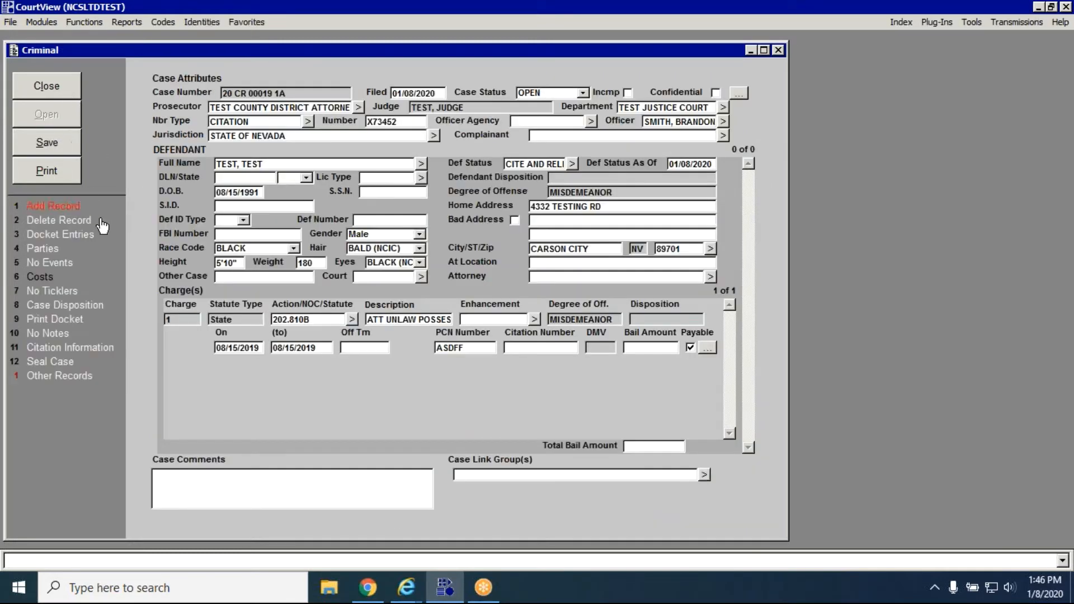
Add a new docket entry to the case using the docket code CBR for a cash bail refund.
left_click(106, 236)
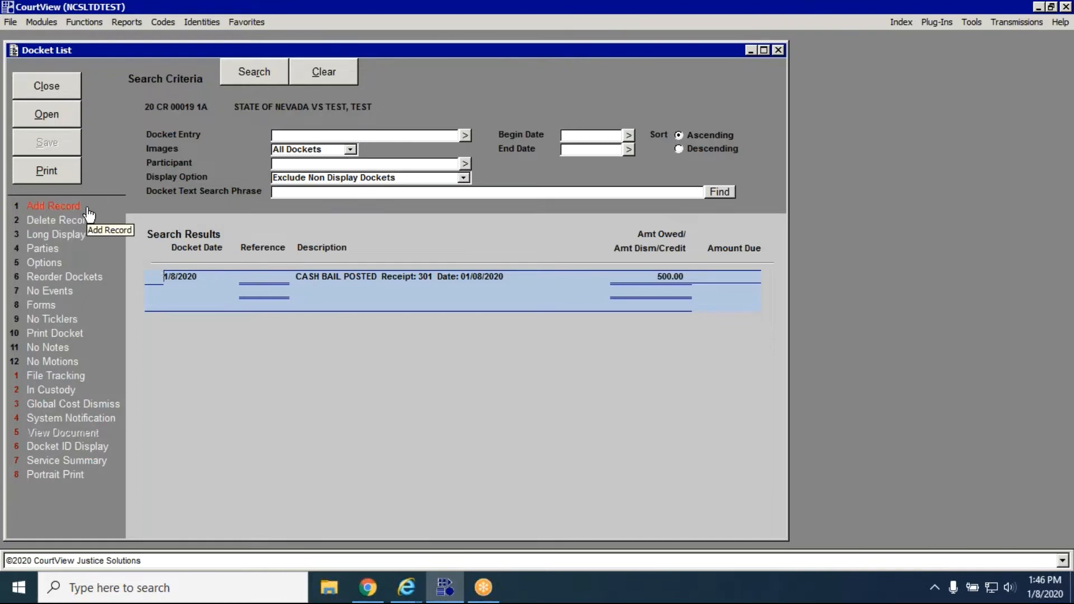
left_click(53, 206)
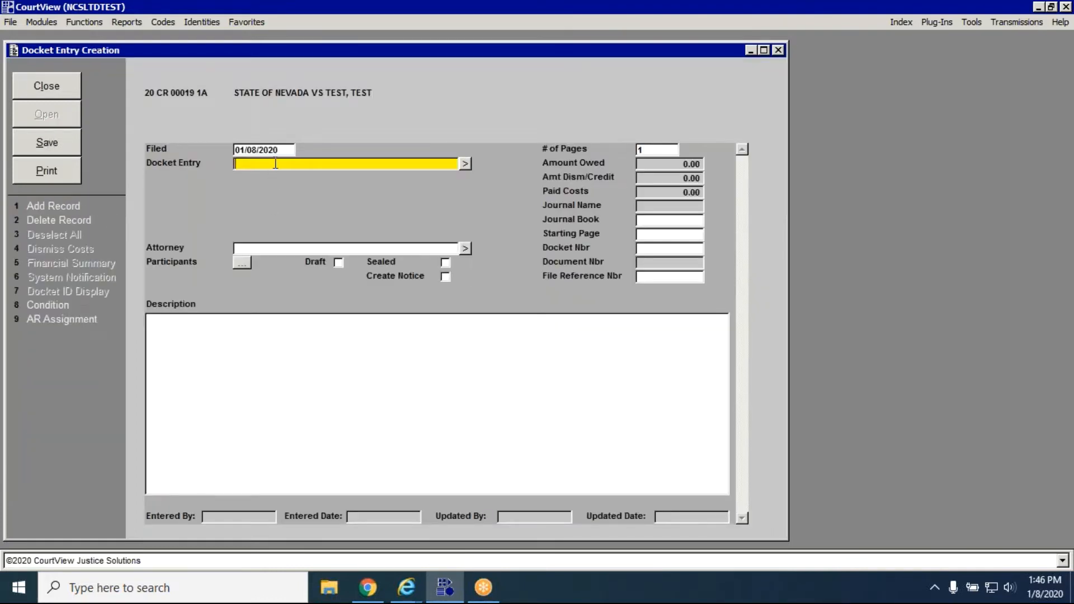
type("CBR")
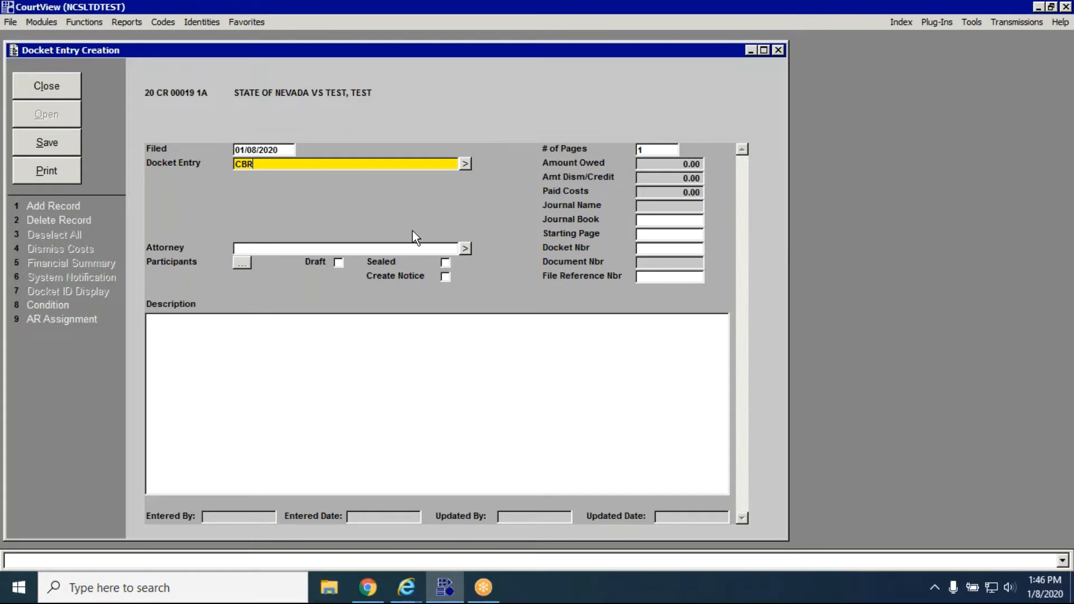
key("Tab")
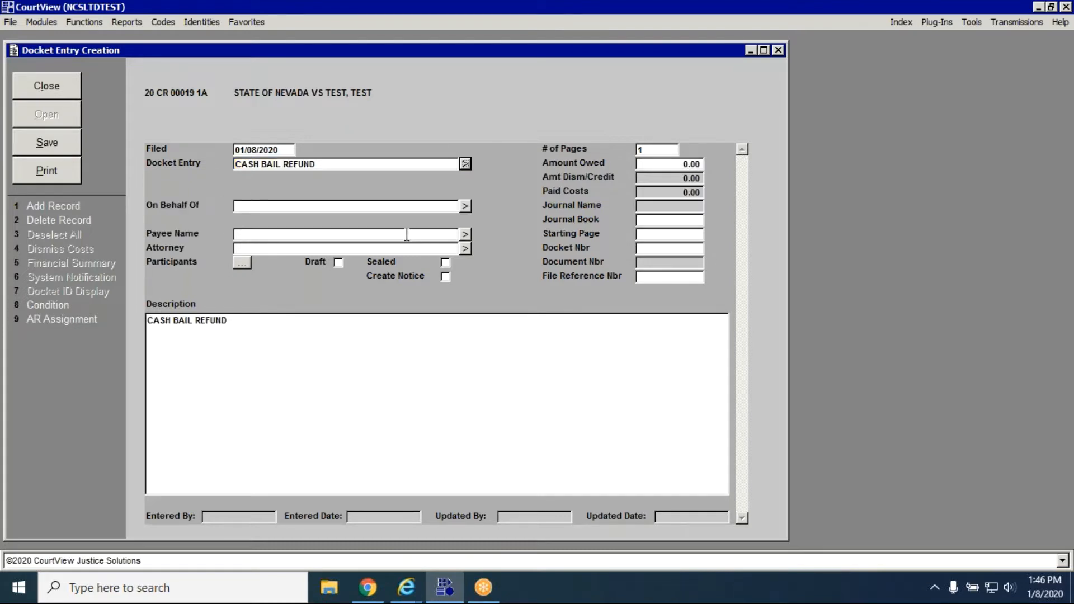
Set the refund's On Behalf Of party to the defendant with the 500.00 account balance, and check the amount owed.
left_click(322, 207)
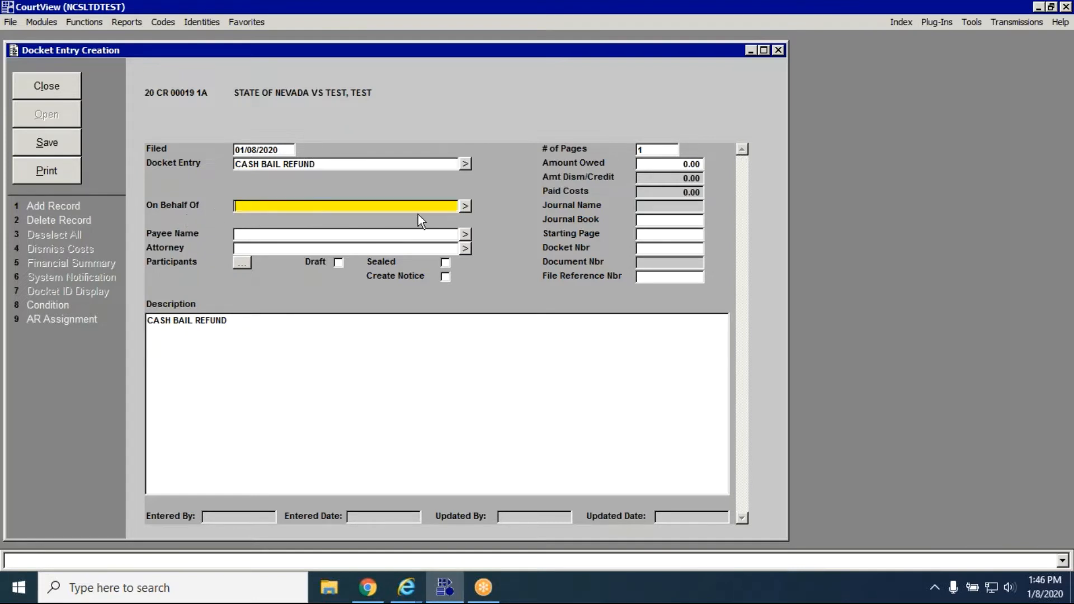
left_click(467, 207)
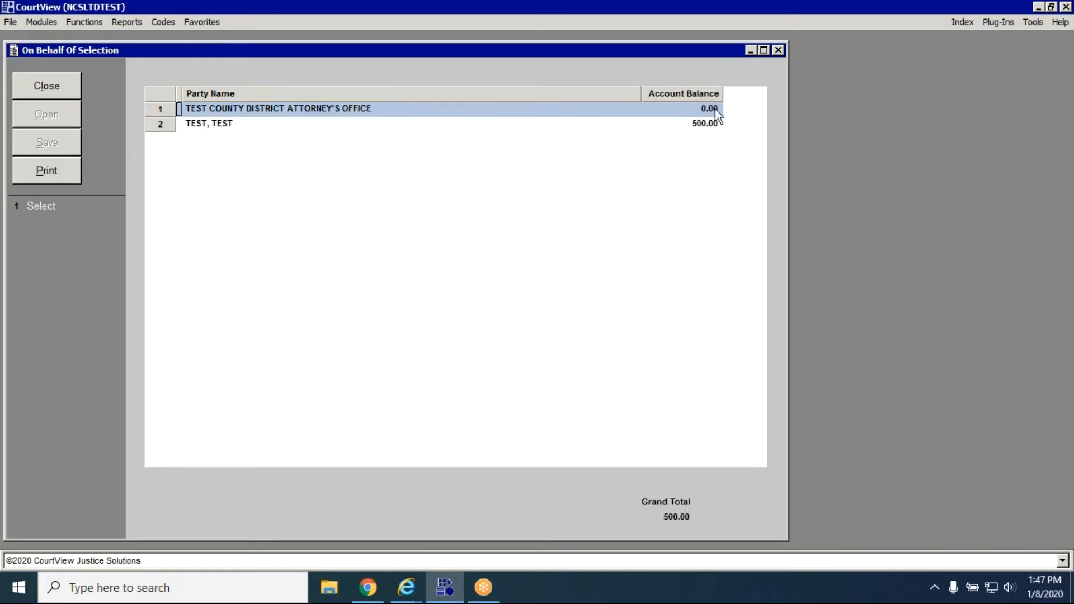
left_click(717, 125)
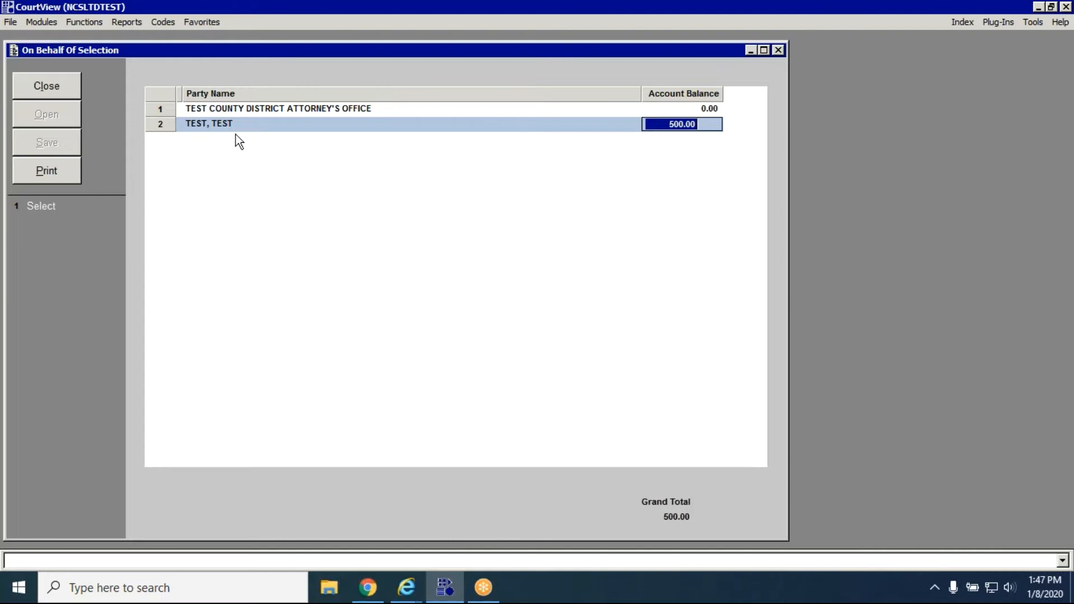
left_click(41, 208)
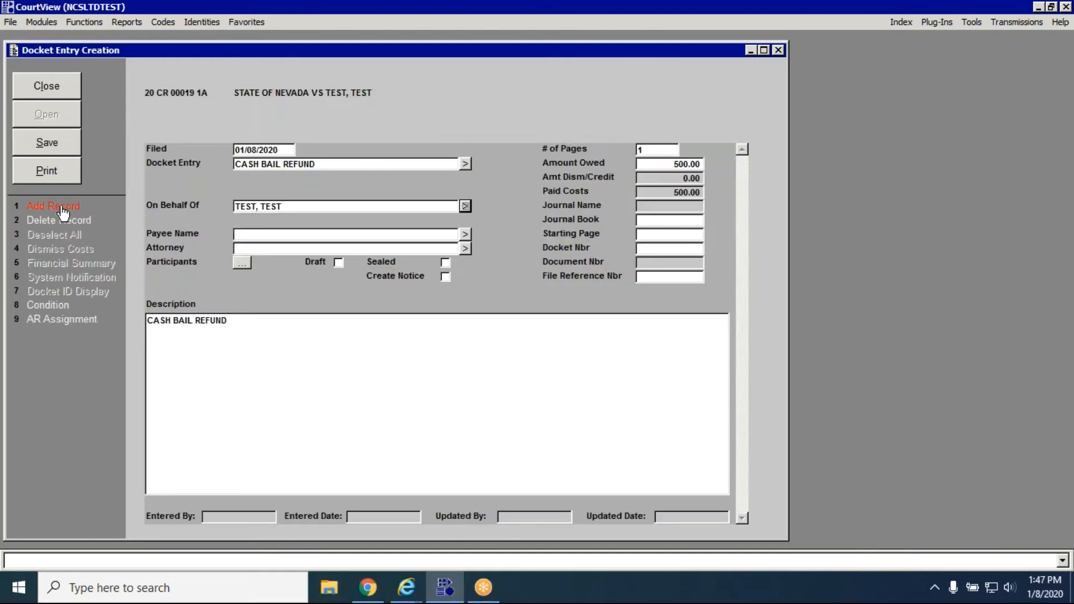
left_click(676, 164)
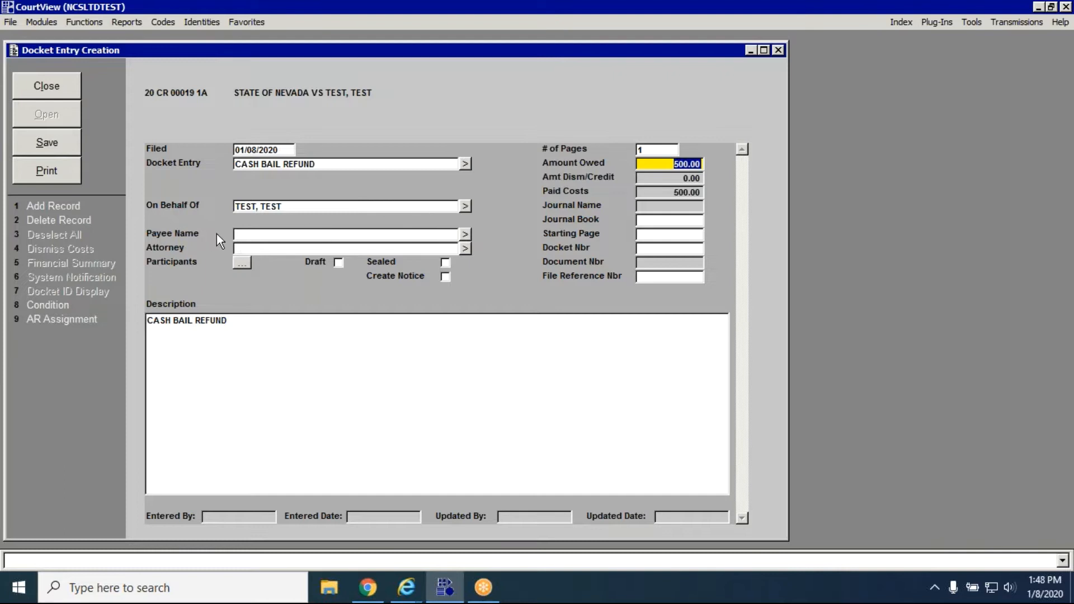
Create a check payee from the defendant's party record with the home mailing address, and save it as the refund's payee.
left_click(263, 235)
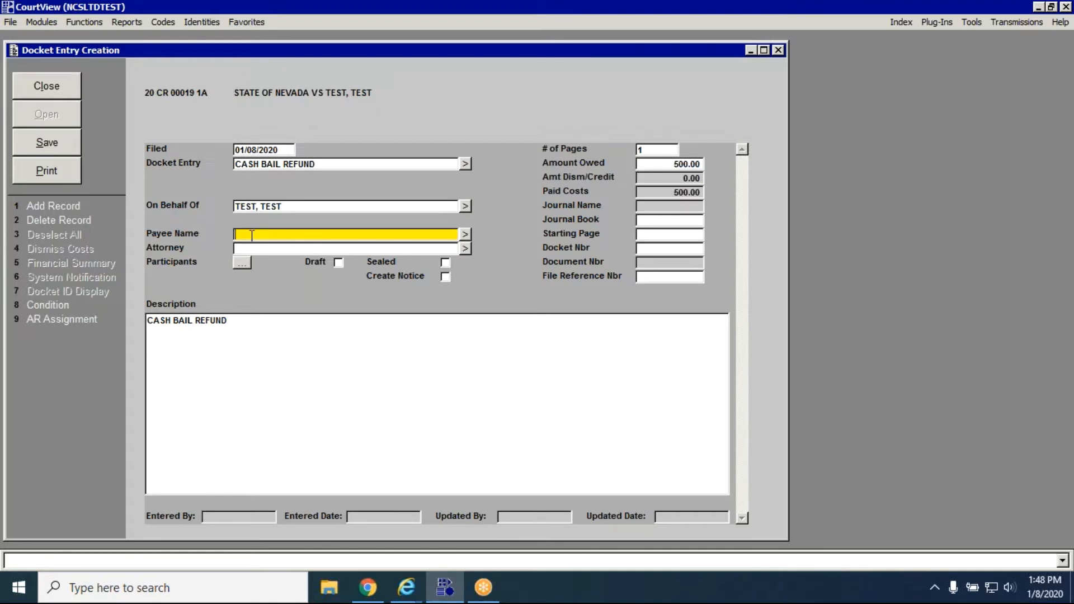
left_click(470, 237)
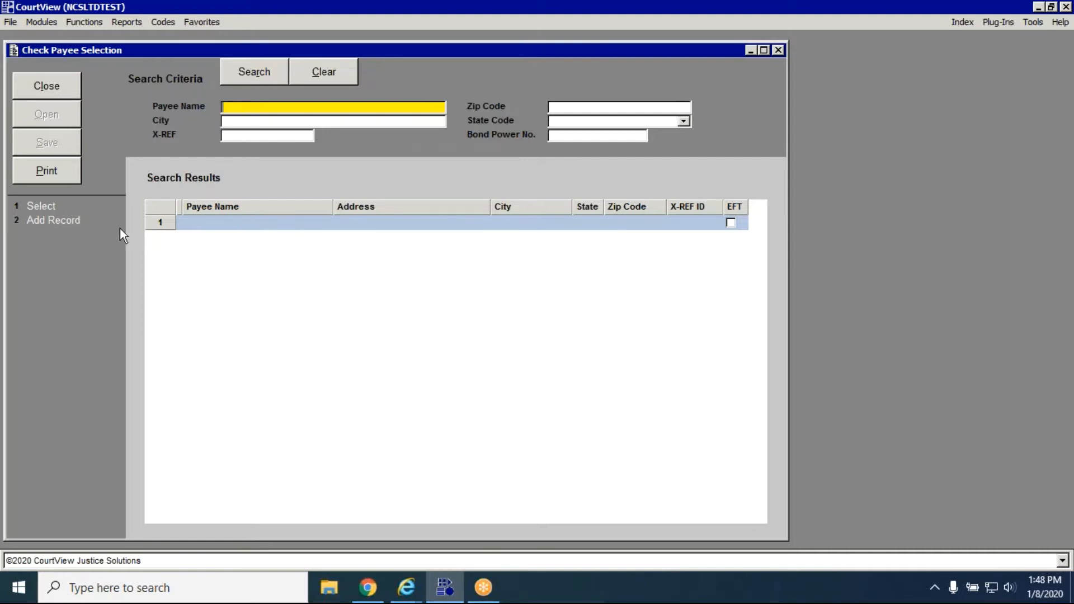
left_click(95, 224)
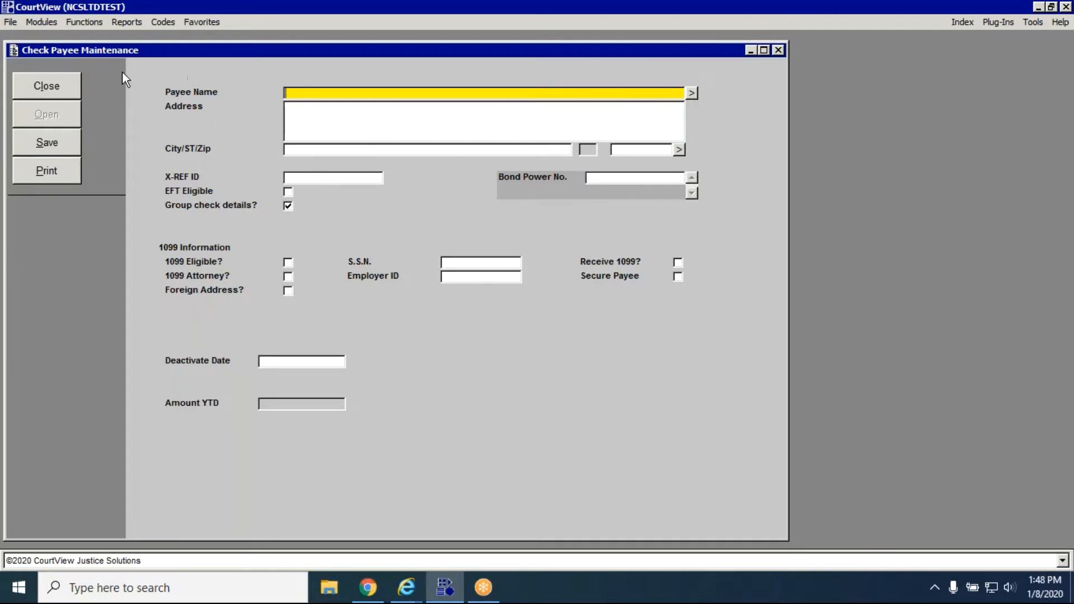
left_click(56, 85)
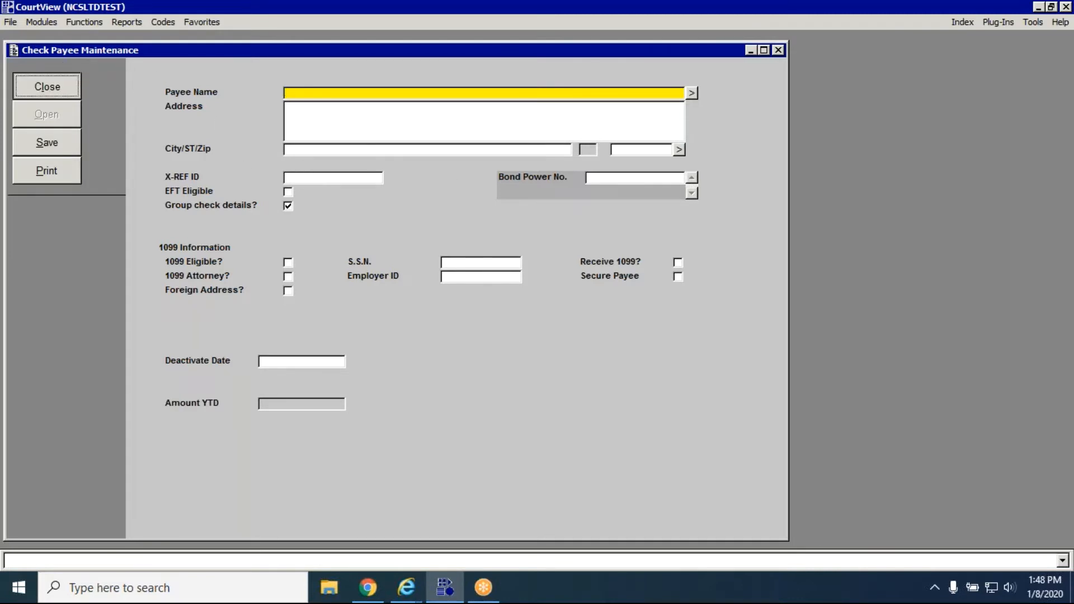
left_click(72, 223)
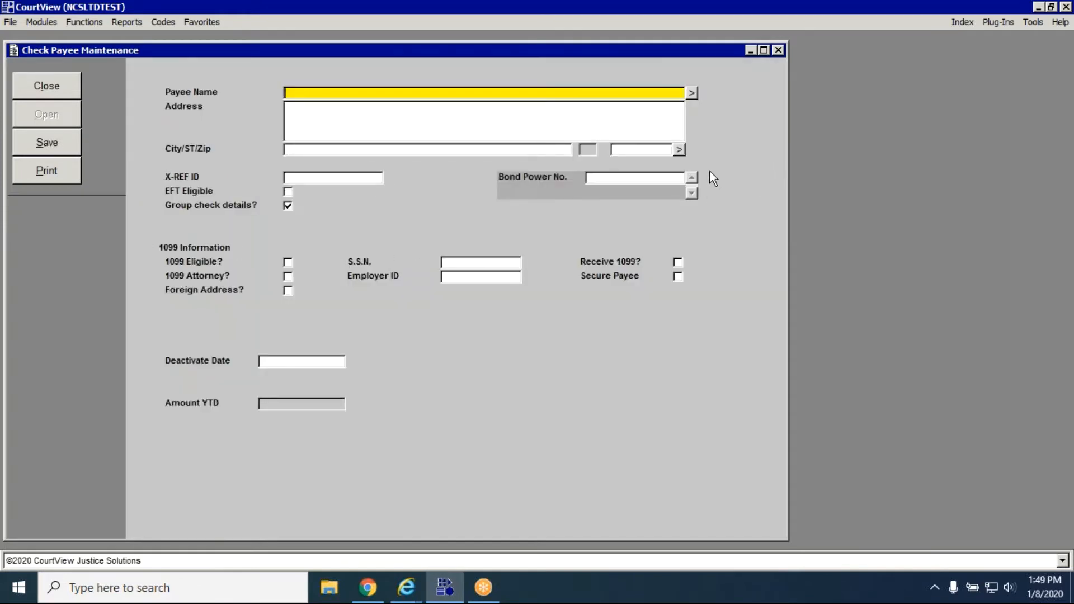
left_click(694, 95)
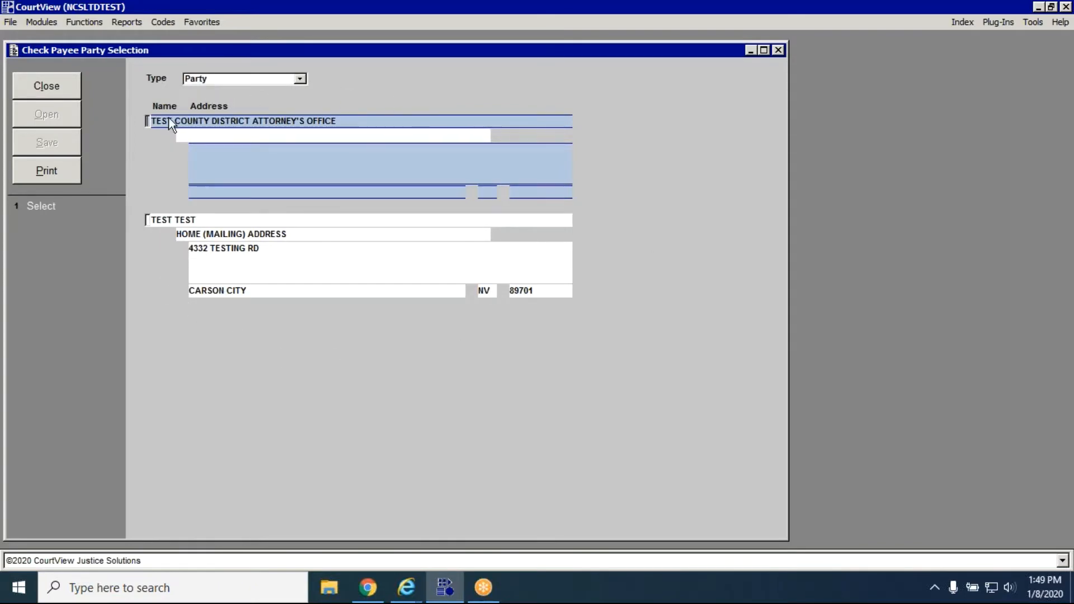
left_click(329, 280)
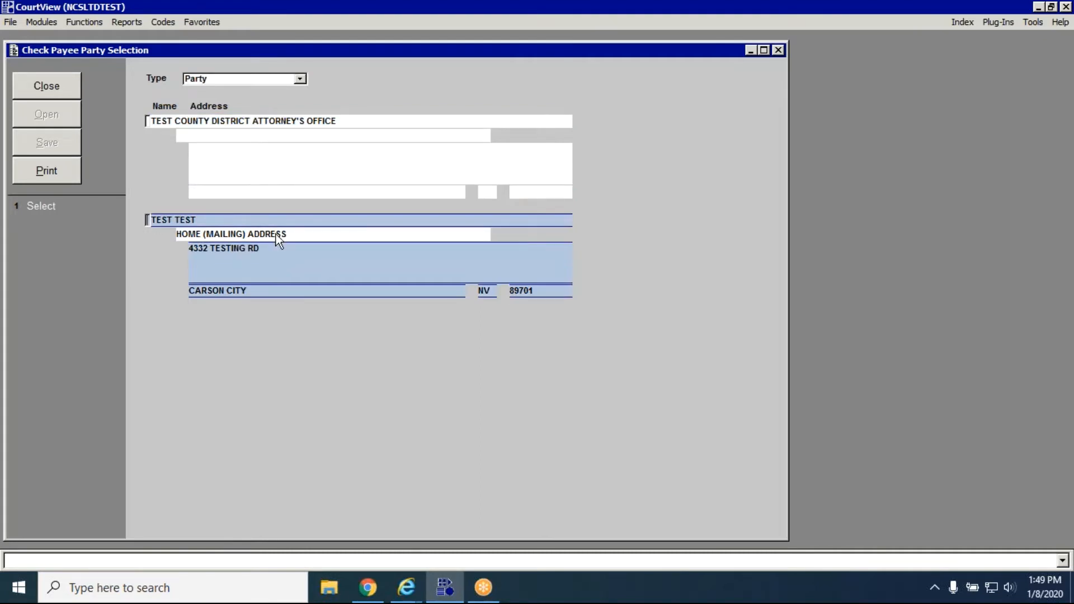
left_click(50, 208)
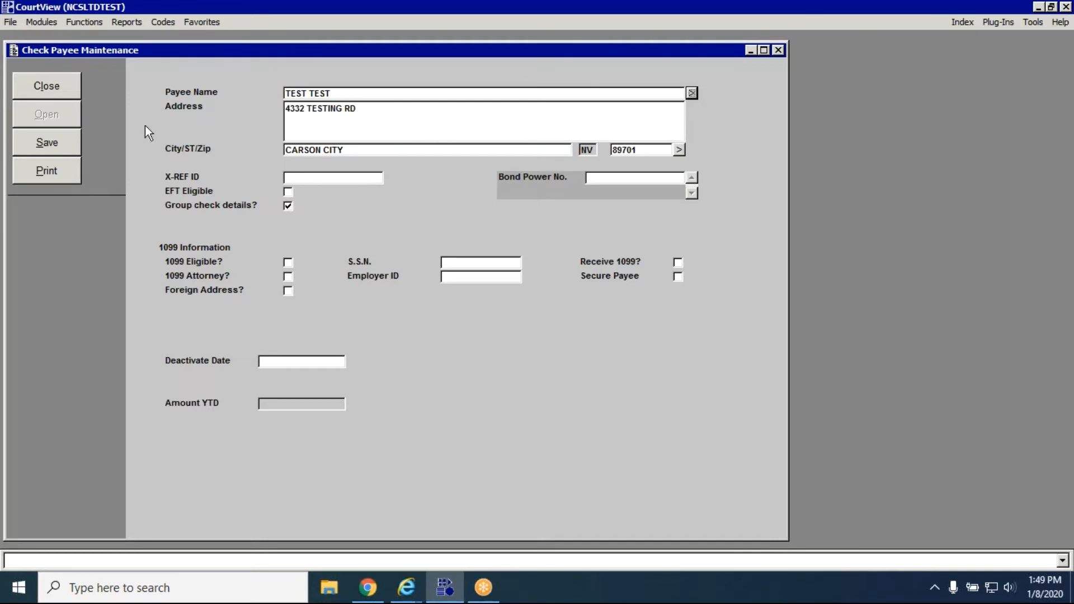
left_click(51, 136)
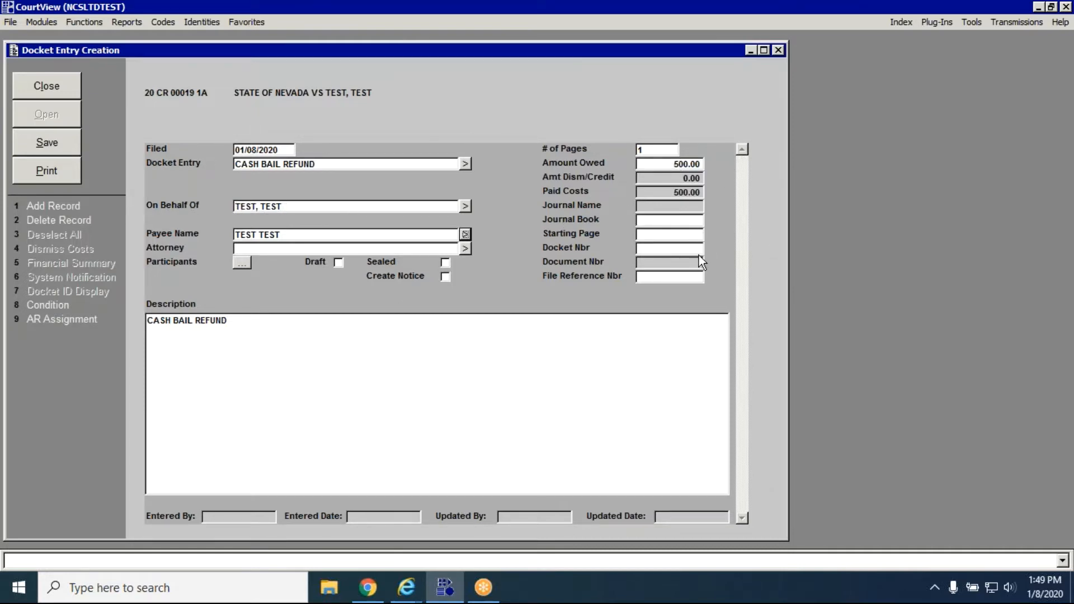
Save the cash bail refund docket entry with its default description and return to the case record.
left_click(292, 368)
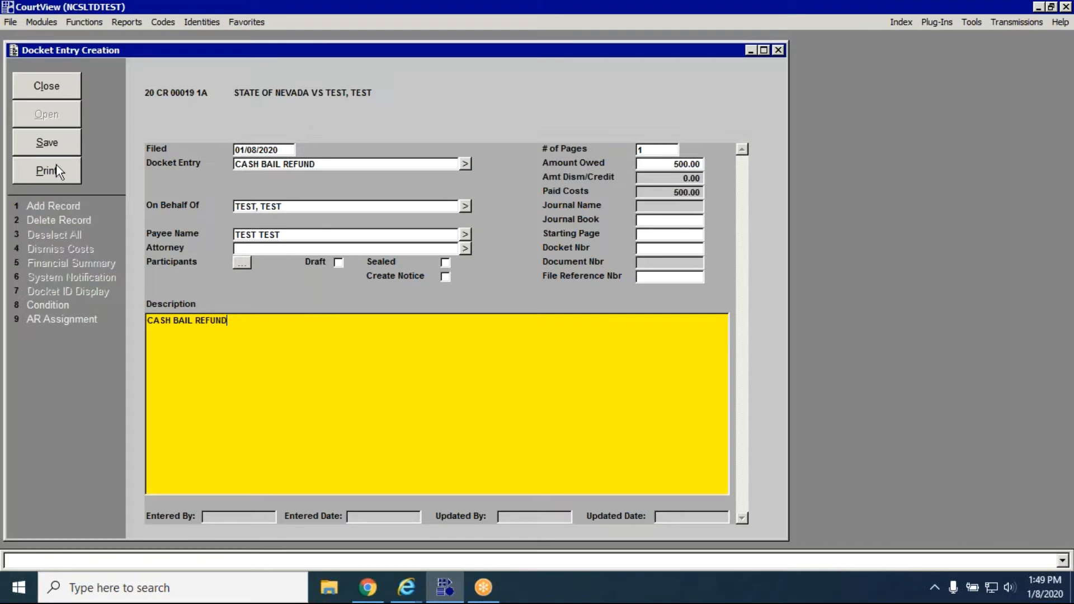
left_click(58, 147)
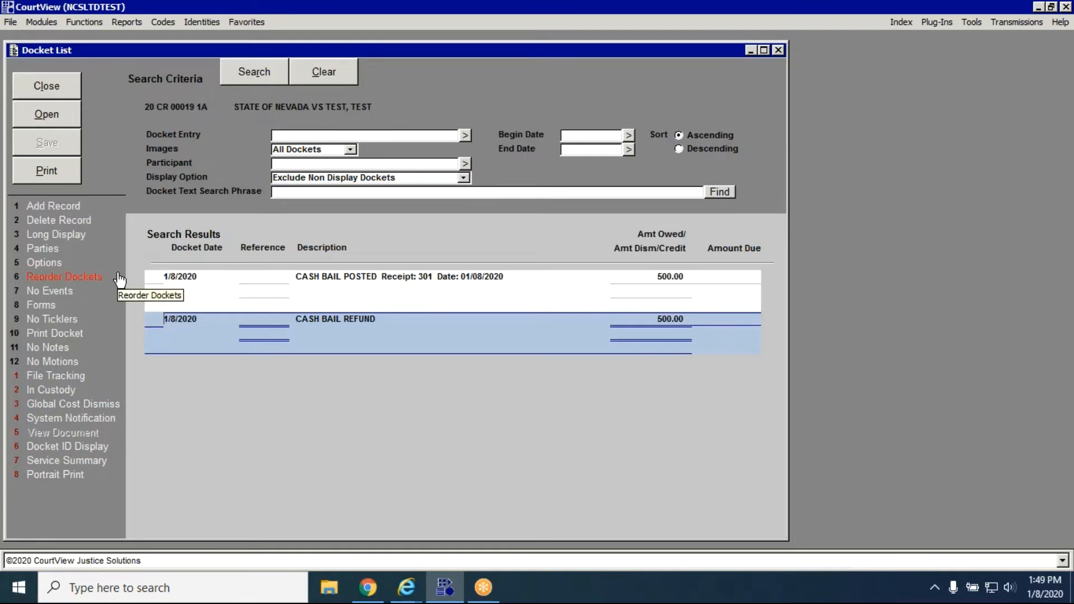
left_click(68, 86)
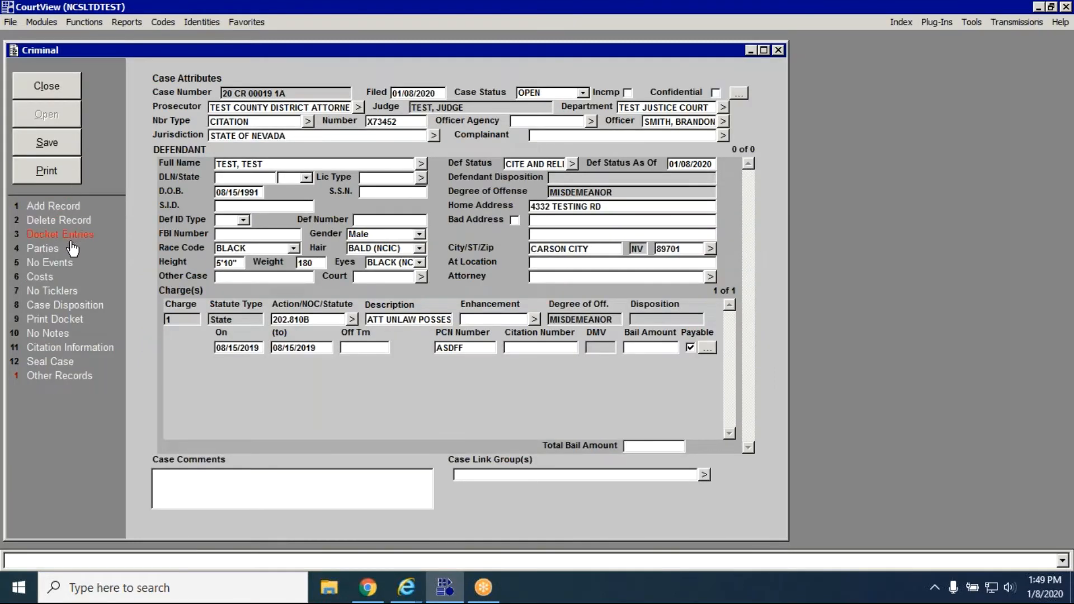
Review the bail holding account's checks paid, balance and payment type in the case's financial summary.
left_click(68, 280)
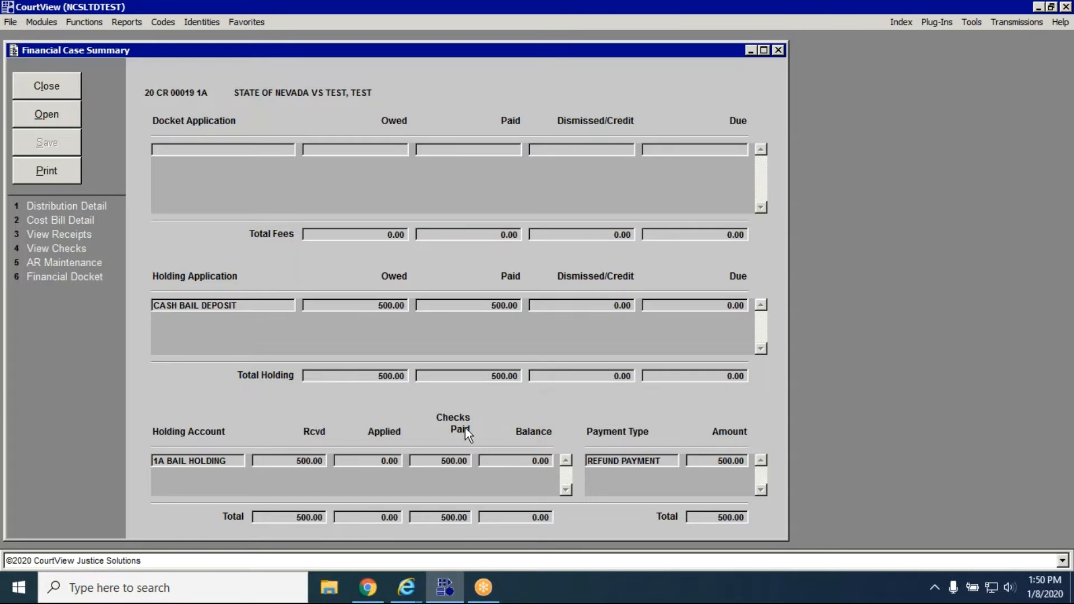
left_click(441, 462)
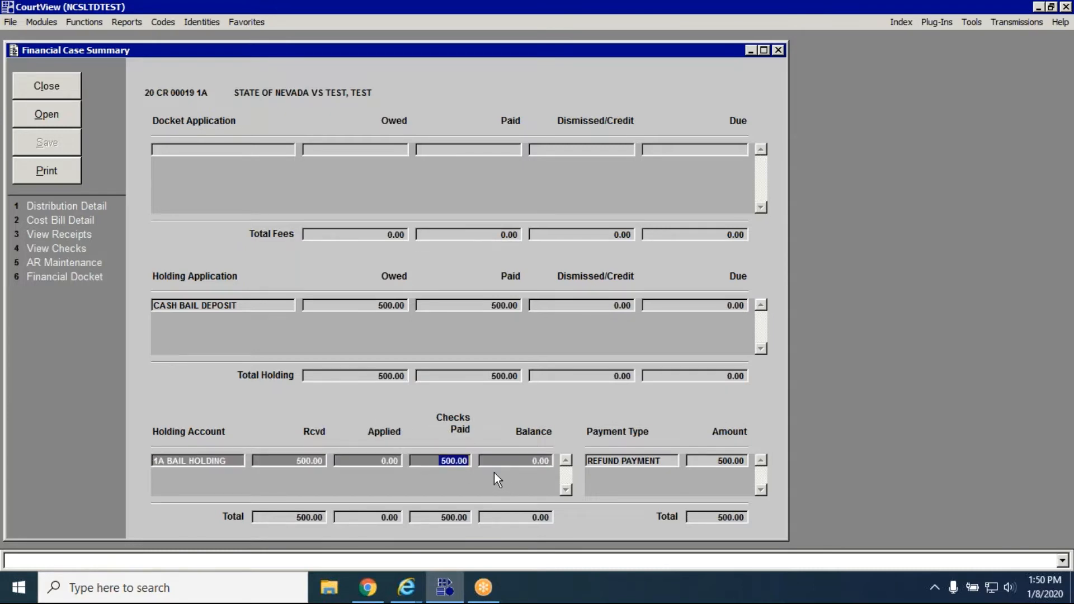
left_click_drag(533, 463, 596, 468)
left_click_drag(587, 462, 621, 464)
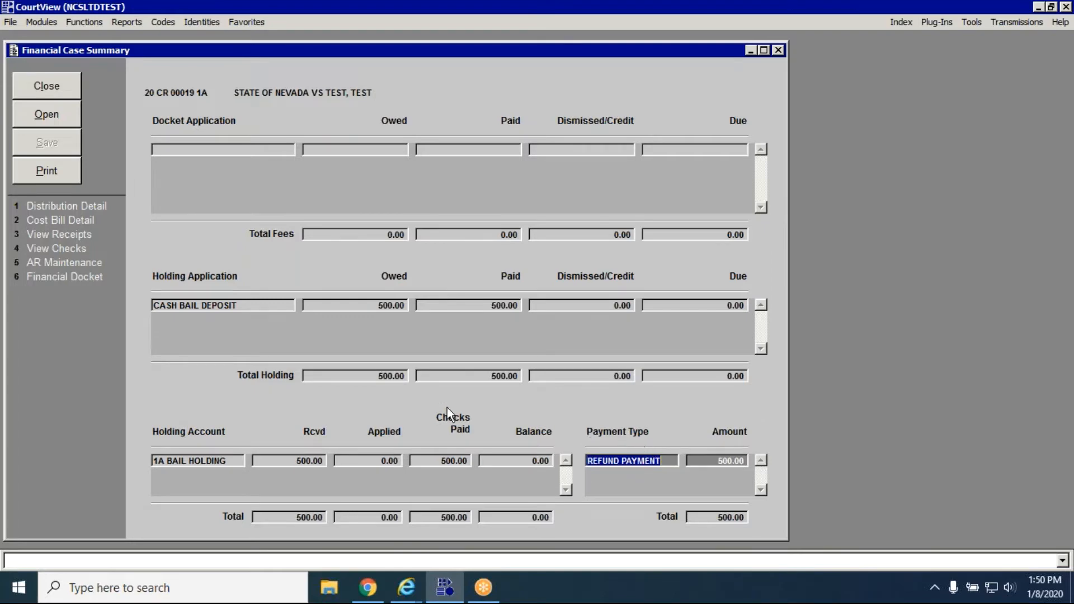
Examine the refund check's details for the case, including the check number field, and close the open windows.
left_click(111, 249)
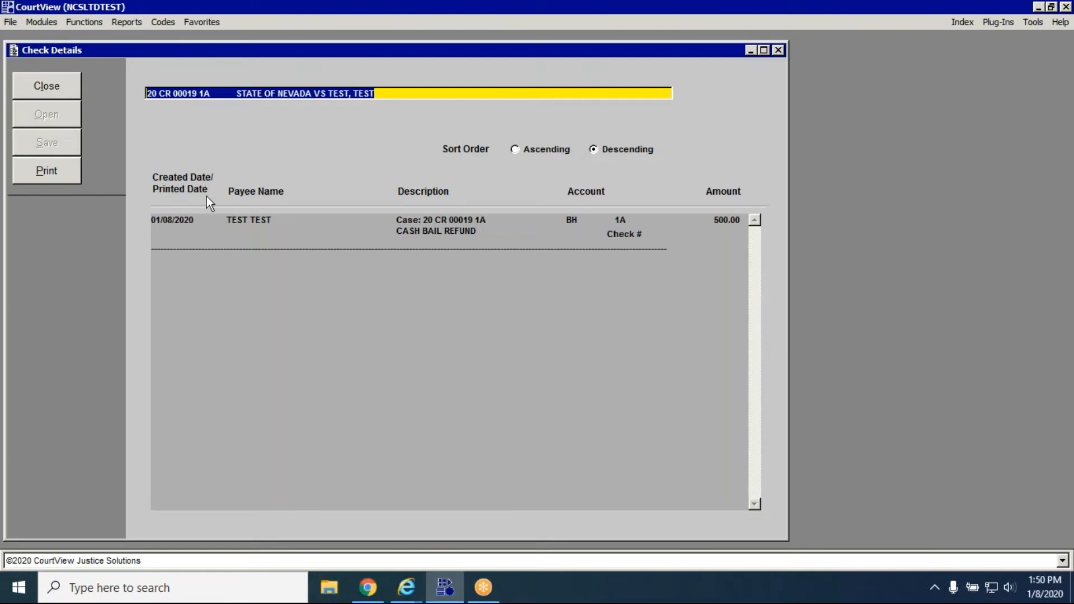
key("Tab")
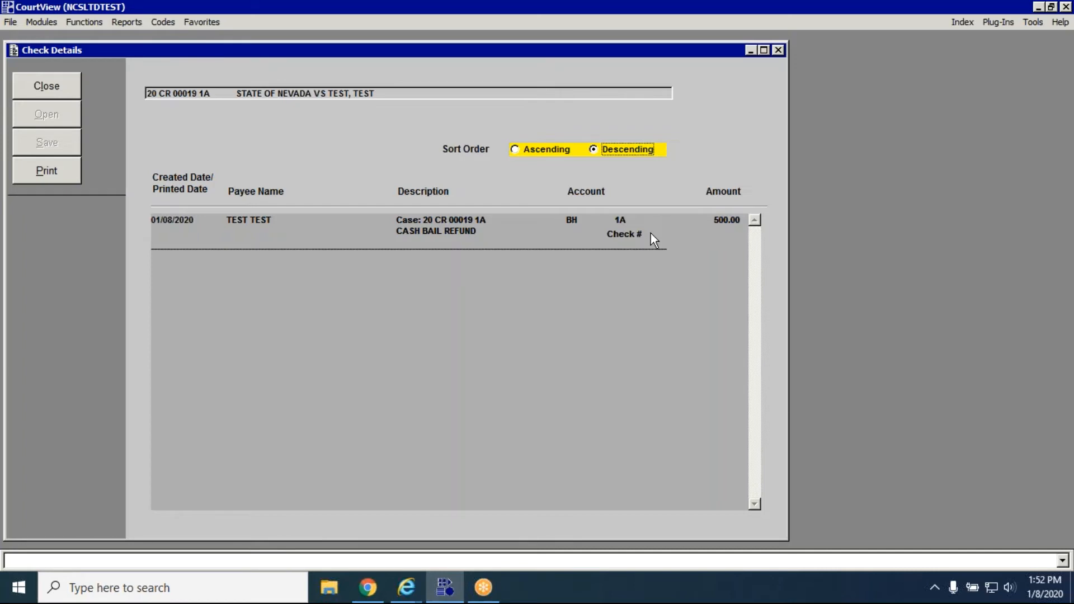
left_click(780, 53)
left_click(779, 52)
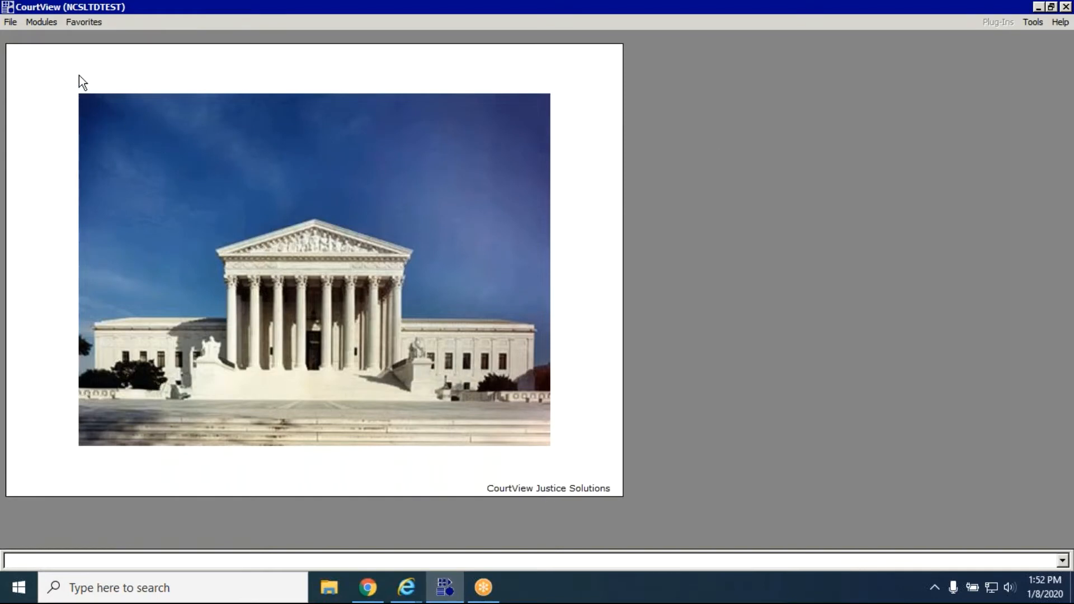
Open check printing in Financial Management and choose the Test Justice Court bank account for check creation.
left_click(53, 25)
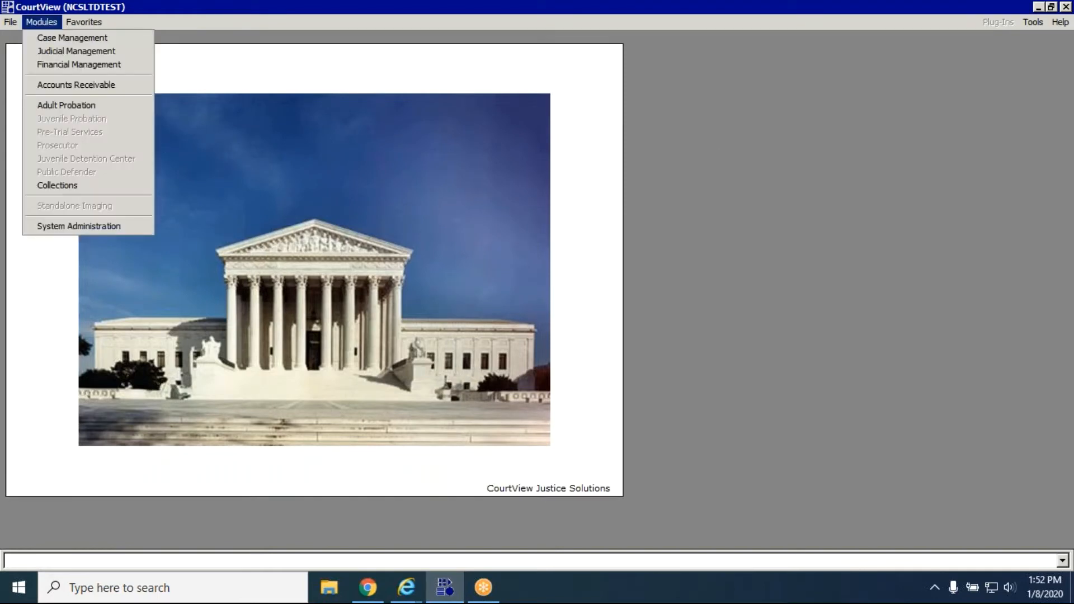
left_click(56, 64)
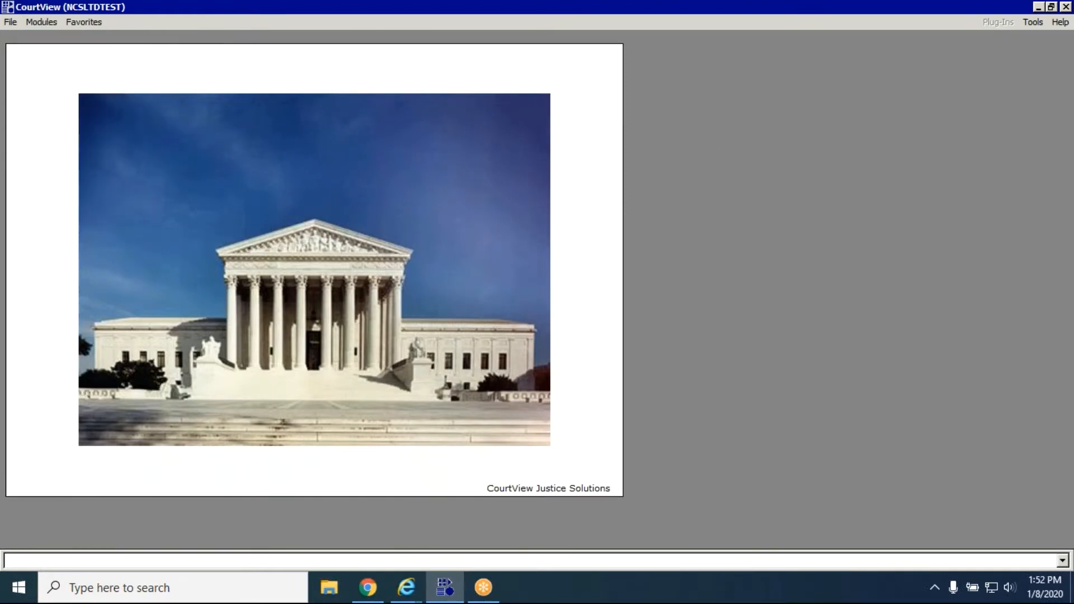
left_click(89, 25)
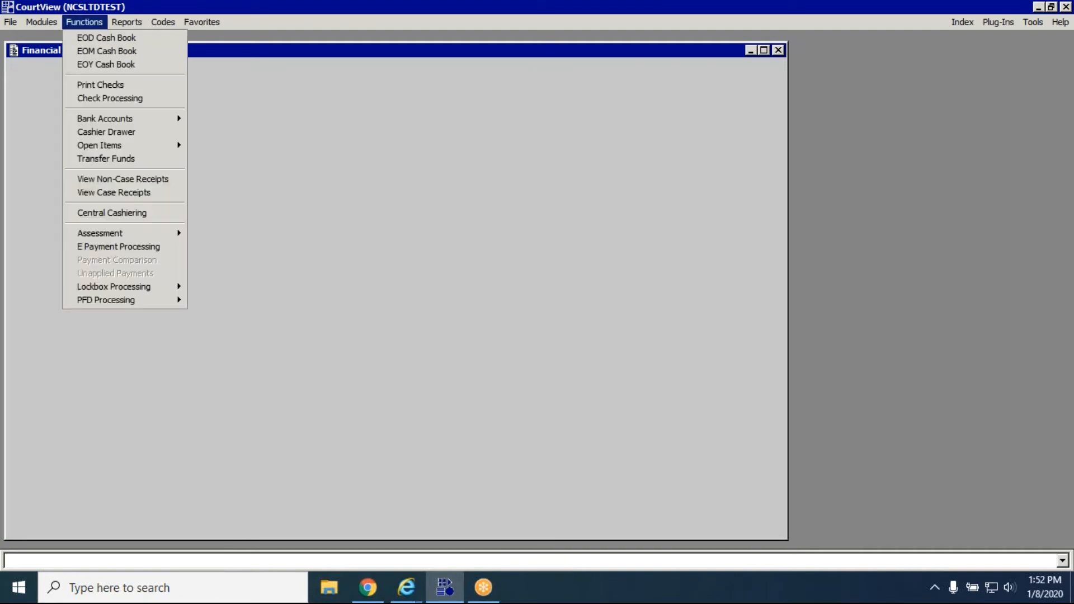
left_click(154, 86)
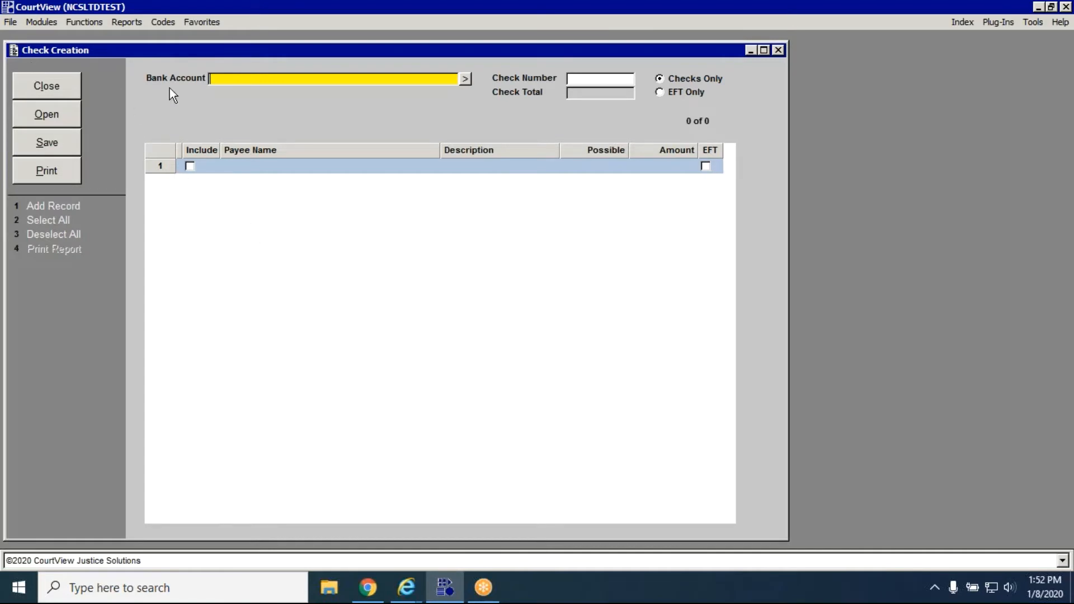
left_click(466, 82)
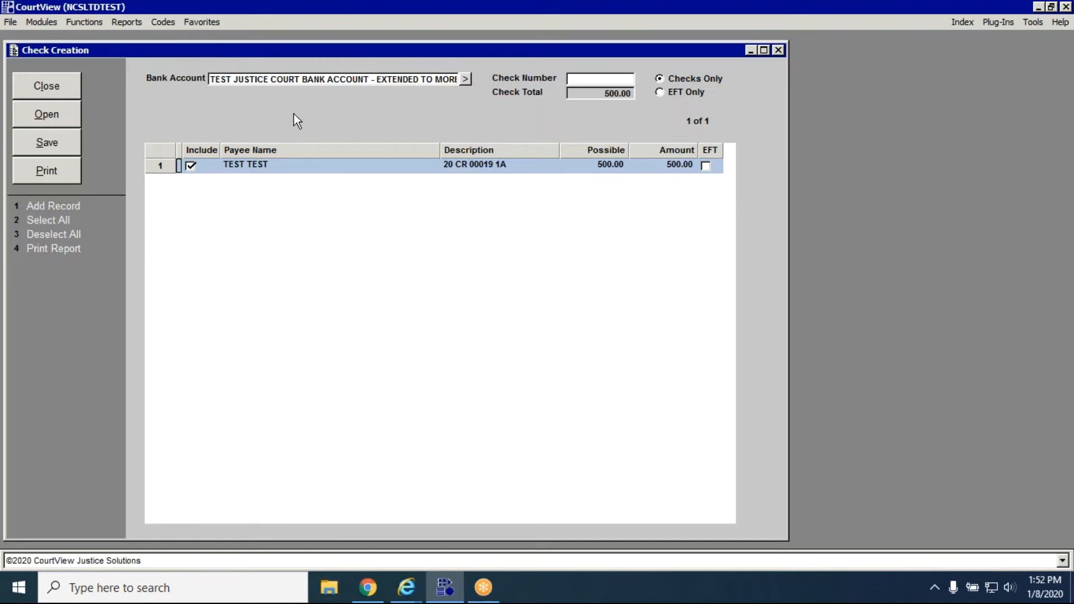
Exclude the refund check and include it again, and review its payee name and case description.
left_click(191, 167)
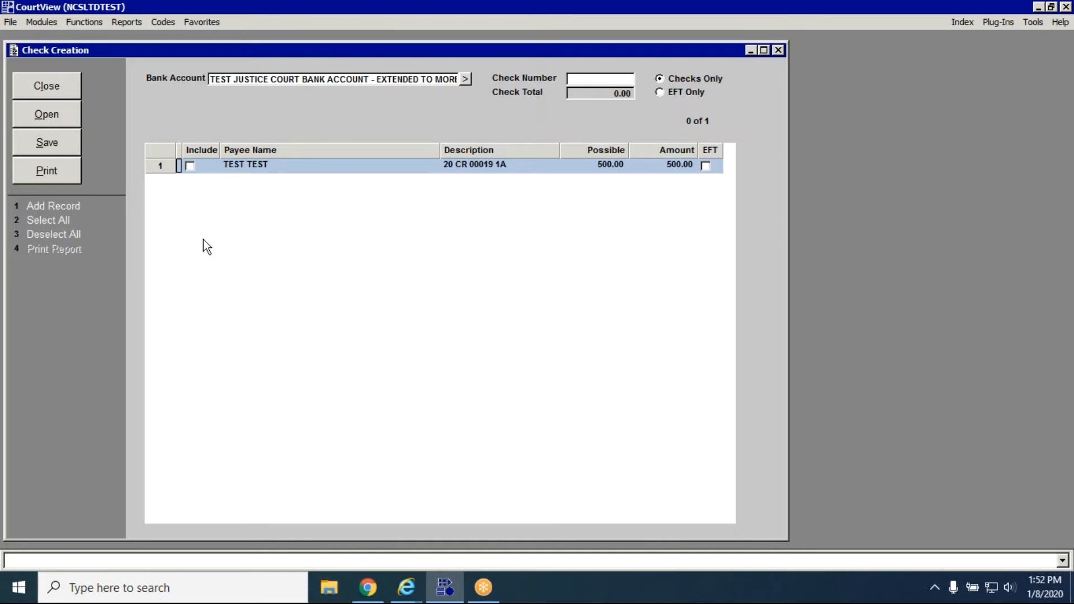
left_click(191, 167)
left_click(271, 168)
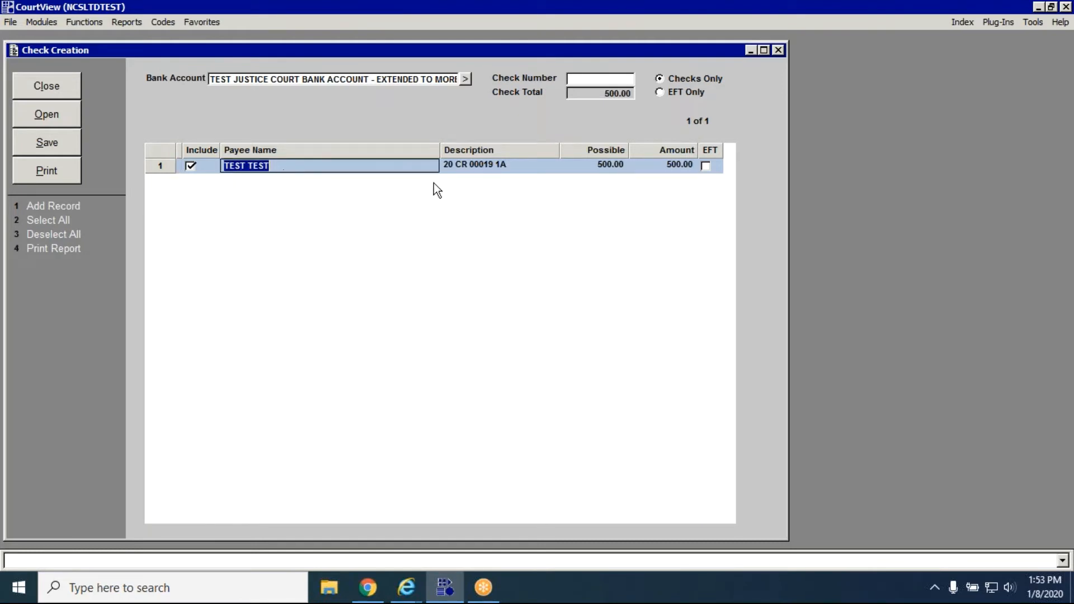
left_click(457, 172)
key("ctrl+c")
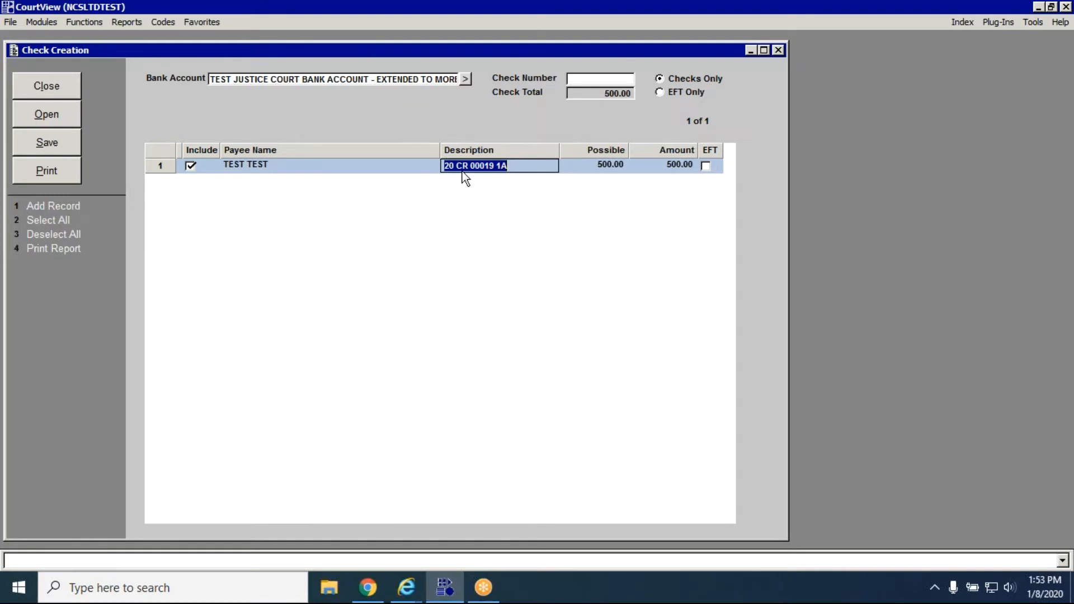
Review the refund check's possible amount and its amount in the check list.
left_click(609, 168)
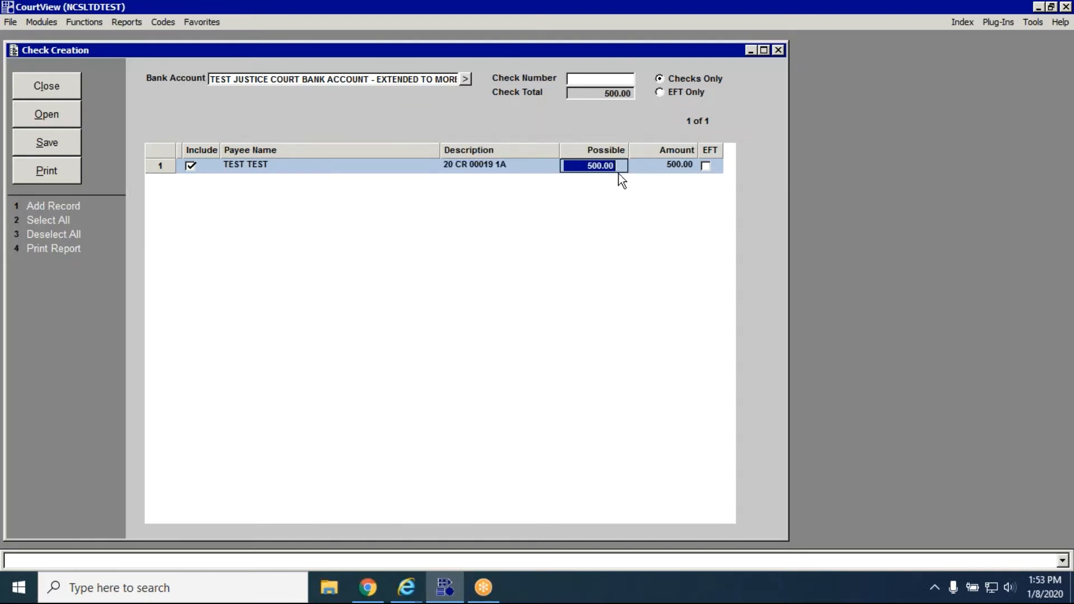
left_click(673, 152)
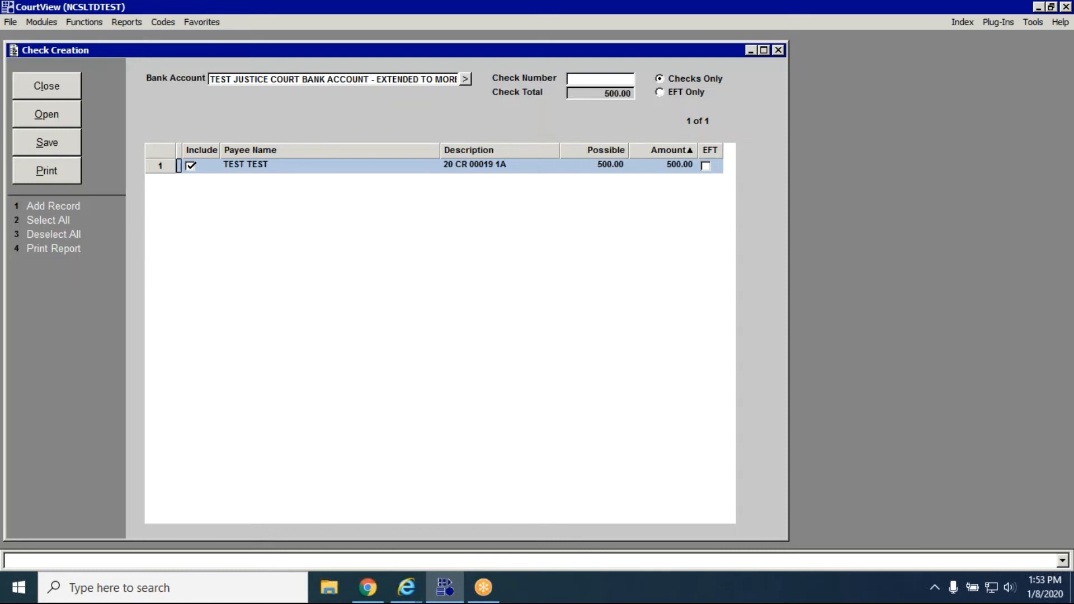
left_click(673, 167)
left_click(631, 167)
left_click(610, 166)
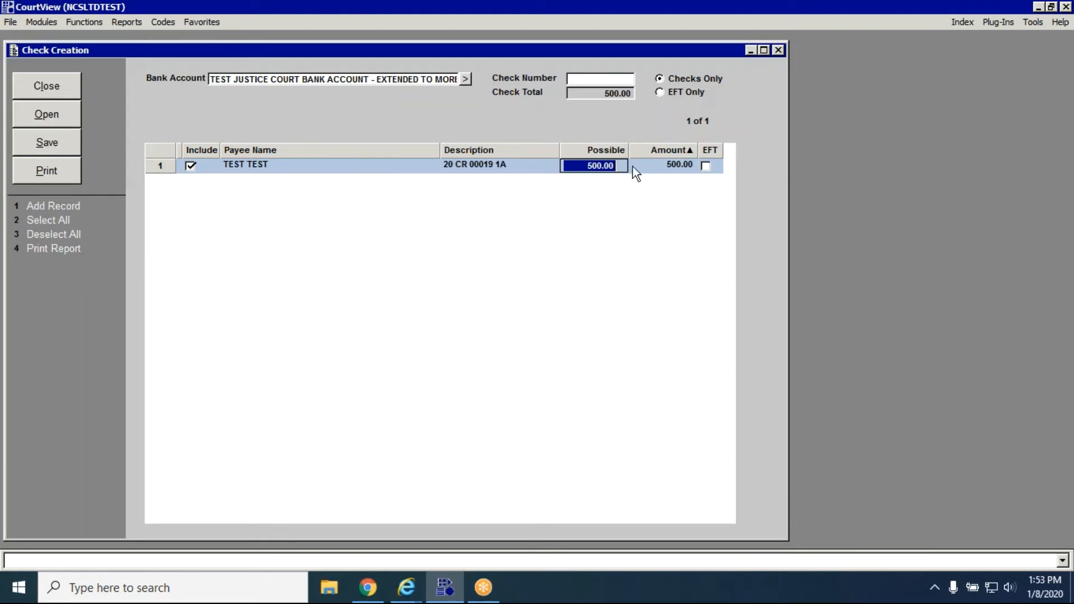
left_click(674, 165)
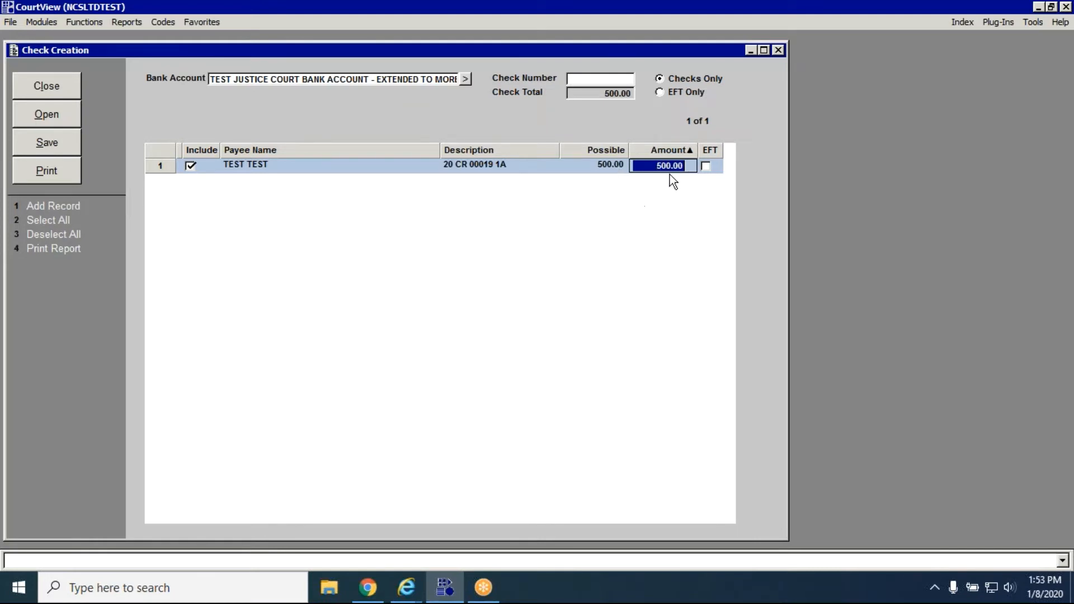
key("Return")
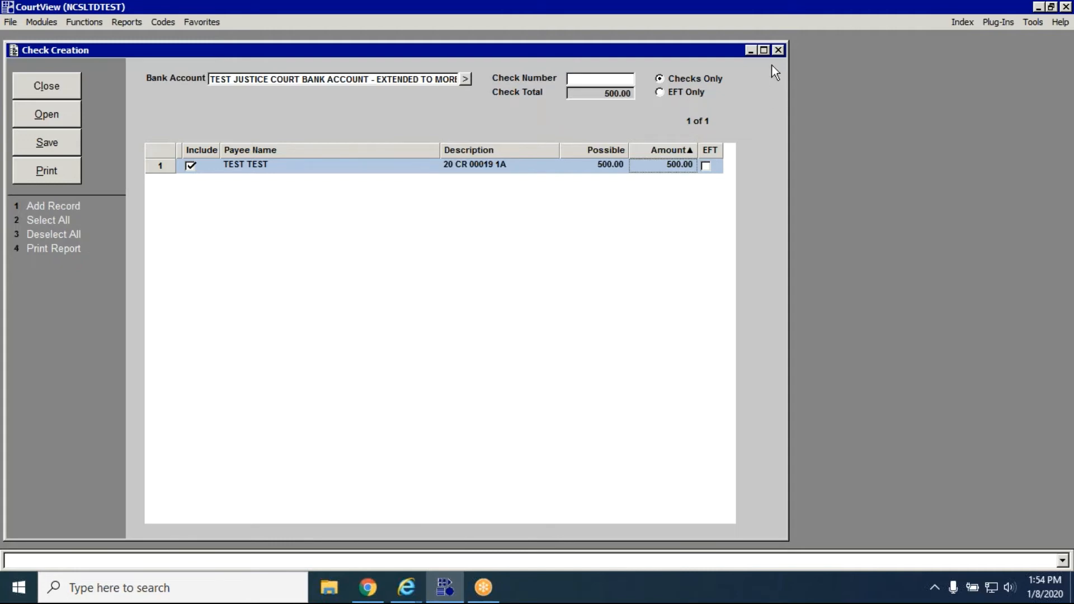
Quit check creation without saving the changes and leave Financial Management.
left_click(783, 49)
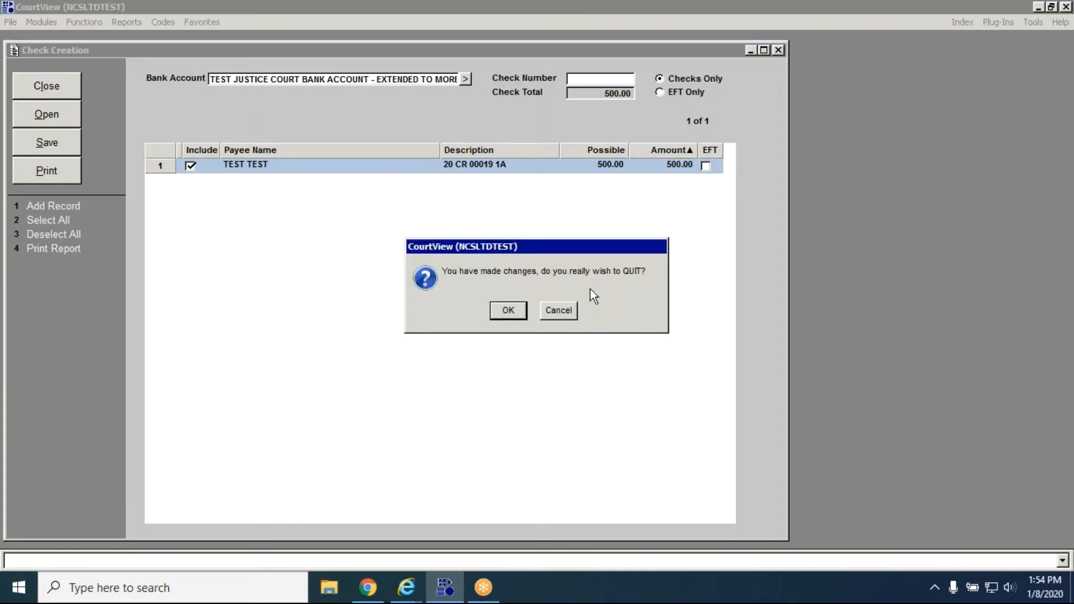
left_click(503, 308)
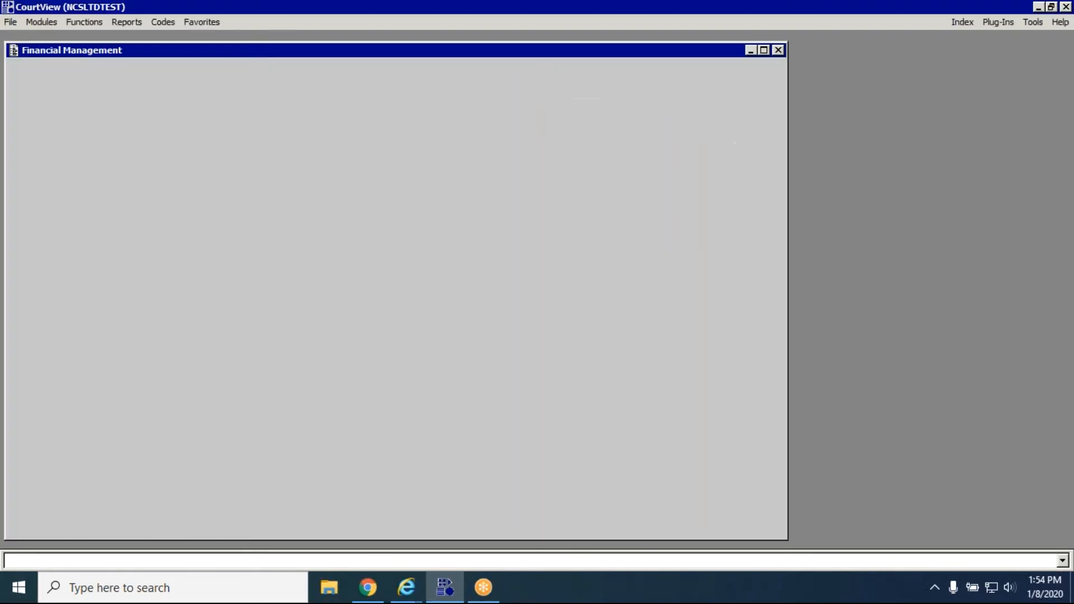
left_click(778, 51)
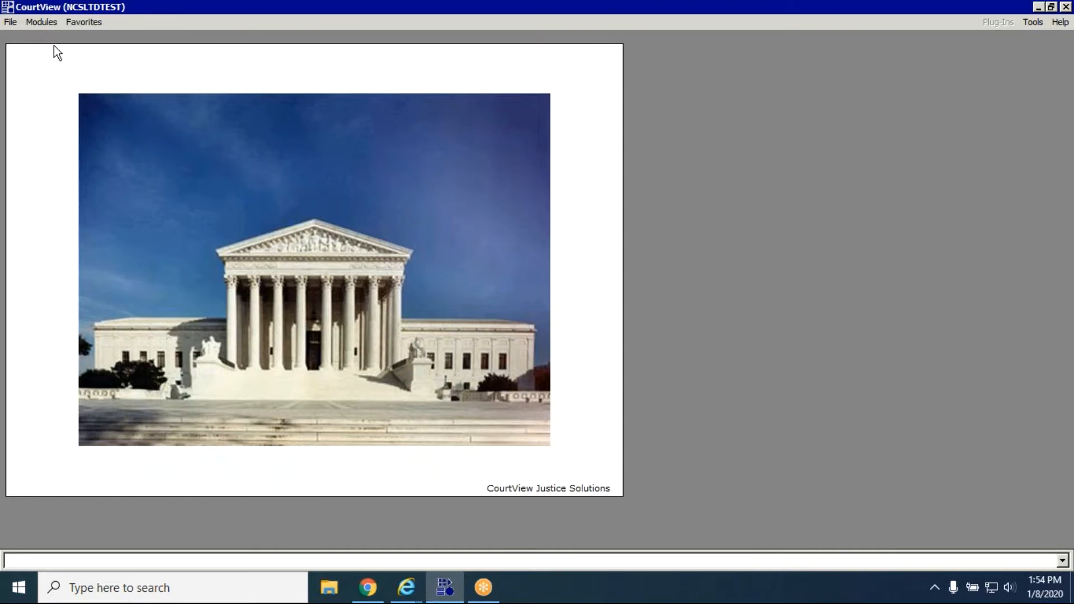
Search Case Management for case 20 CR 00020 1A and open the case.
left_click(50, 26)
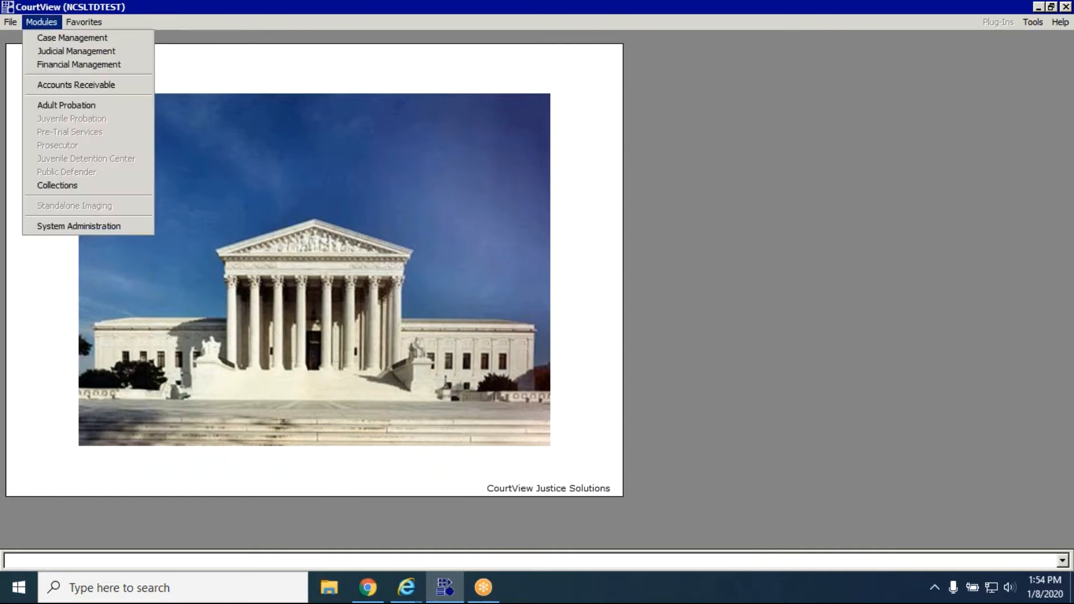
left_click(51, 39)
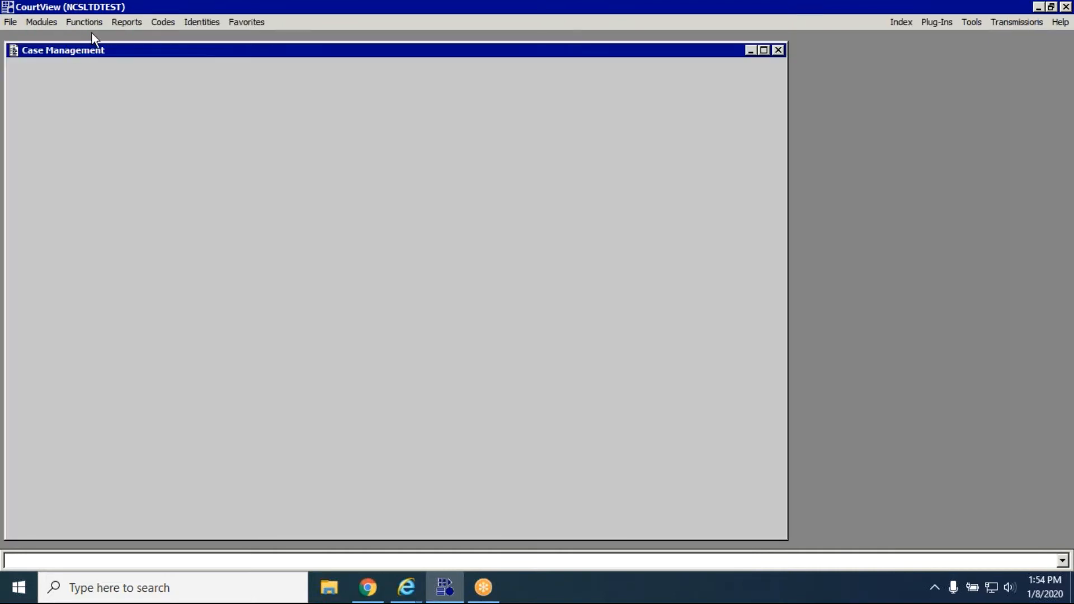
left_click(92, 21)
left_click(94, 38)
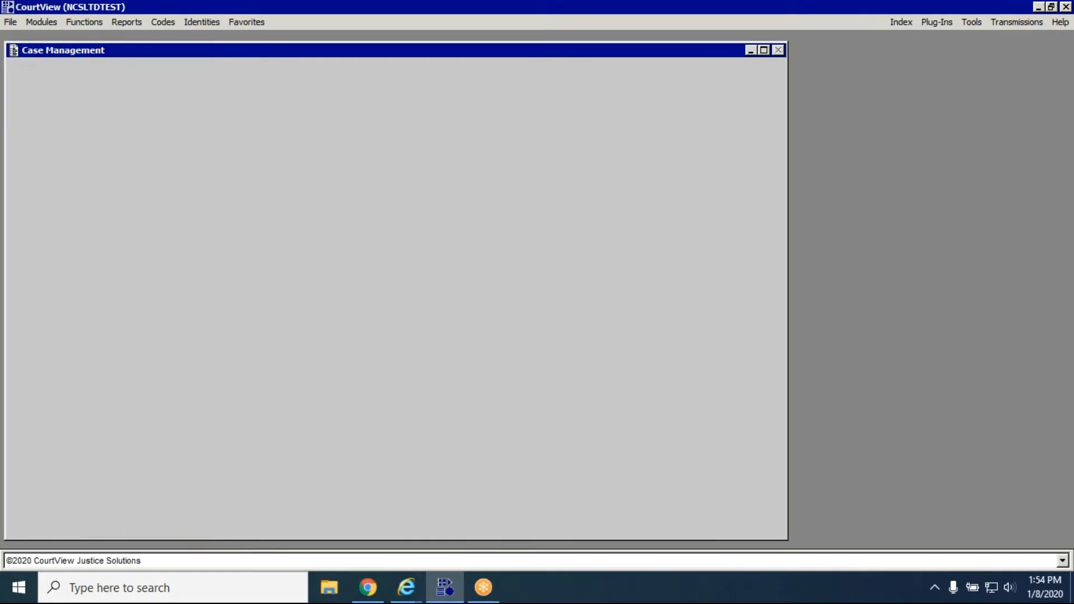
key("ctrl+v")
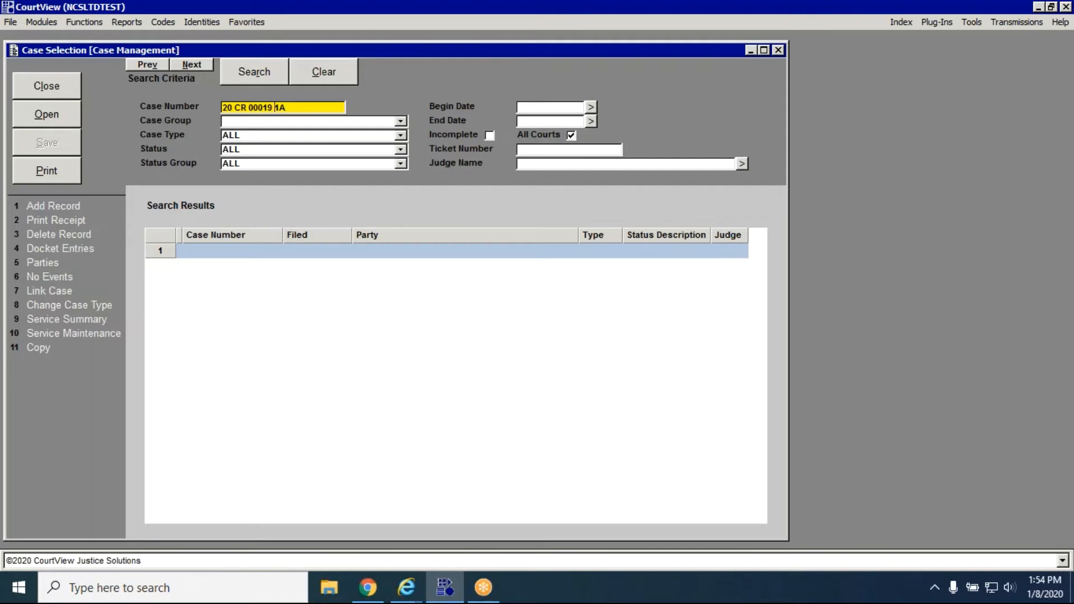
key("BackSpace")
key("BackSpace")
type("20")
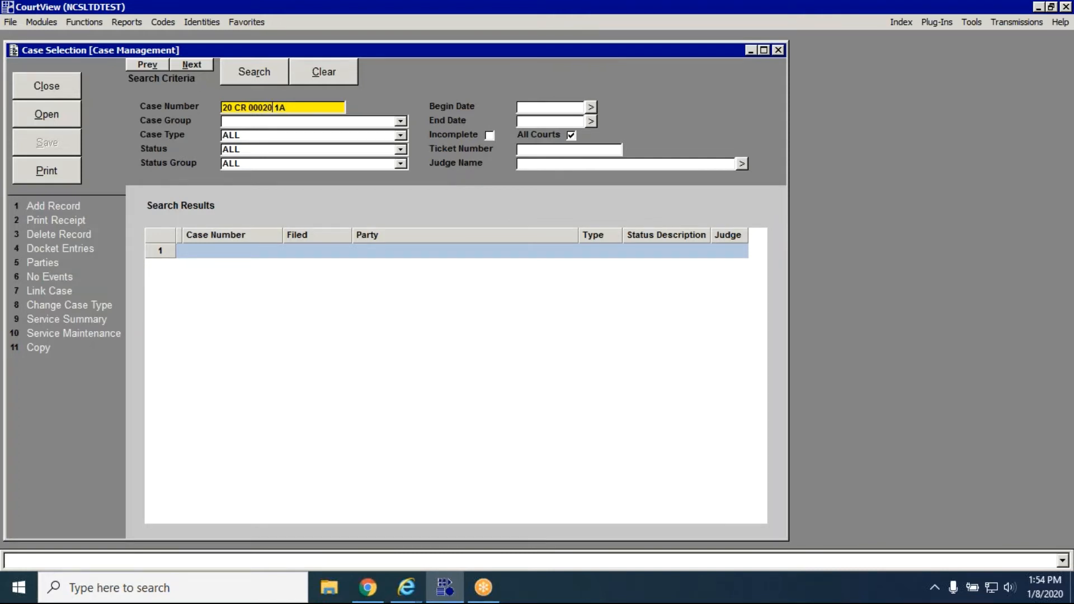
left_click(261, 81)
left_click(73, 126)
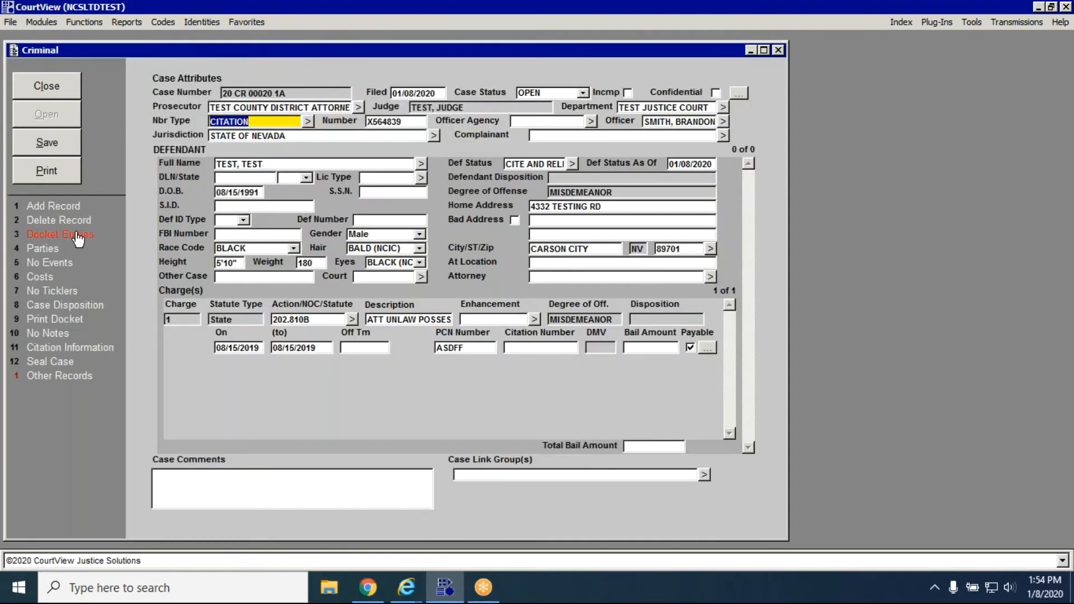
Add and save a CBP (cash bail posted) docket entry with 250 owed on the case, and return to case selection.
left_click(77, 237)
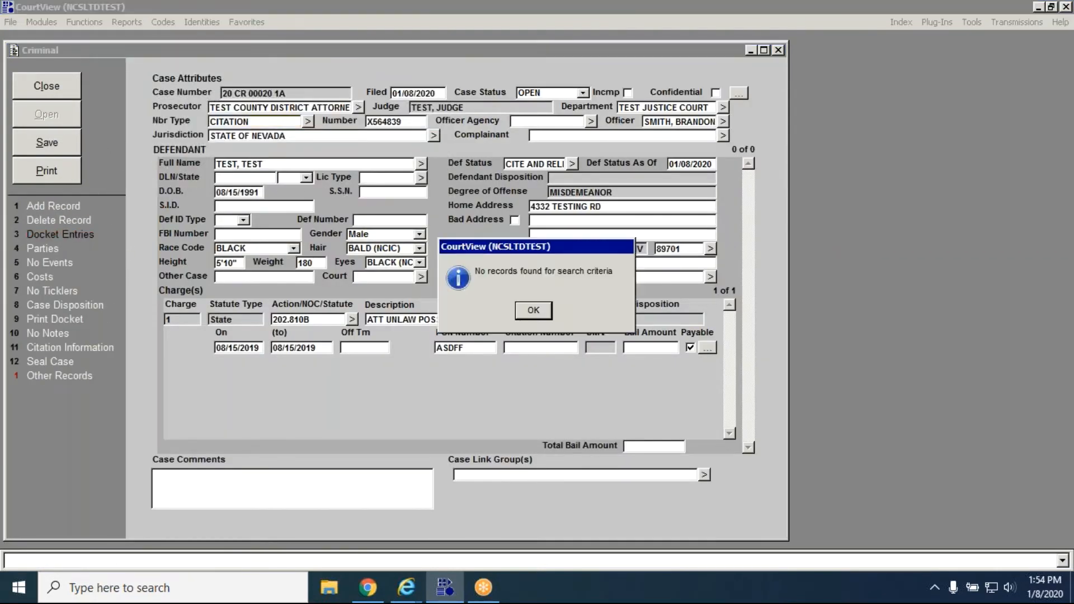
key("Return")
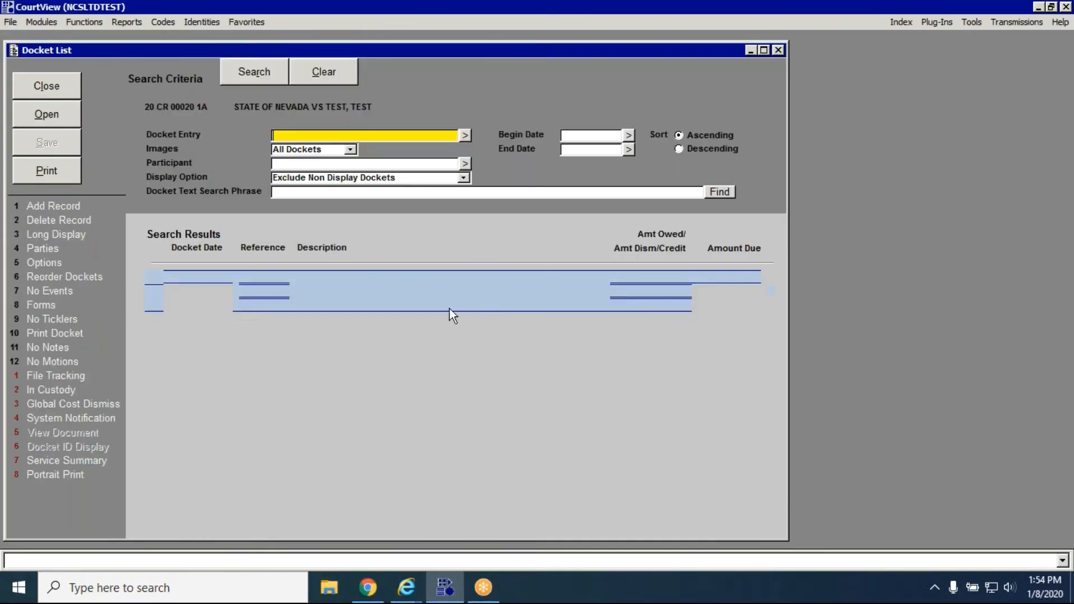
left_click(79, 208)
type("CBP")
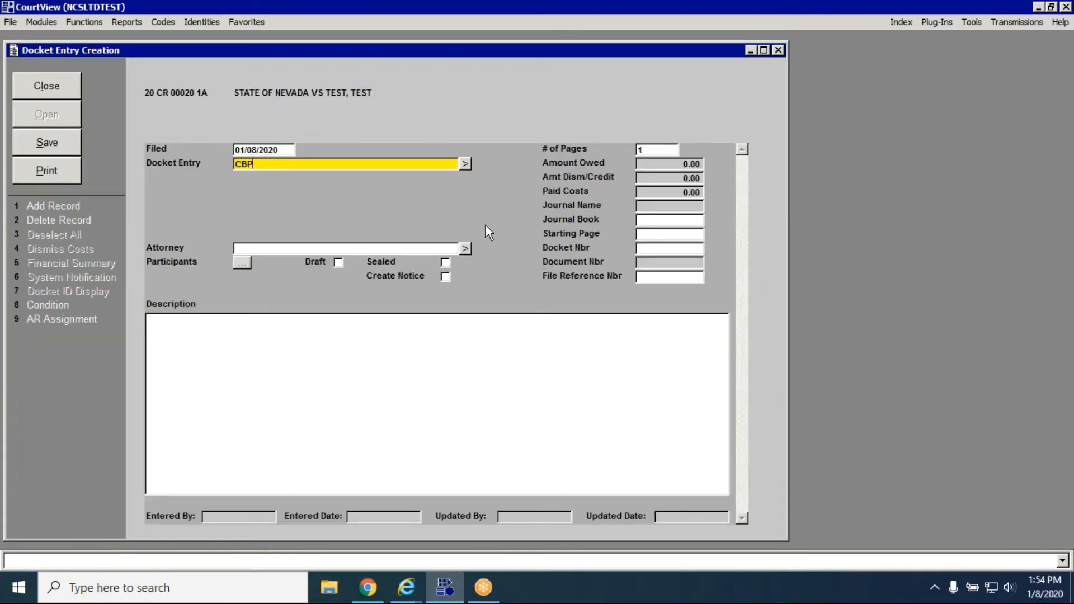
key("Tab")
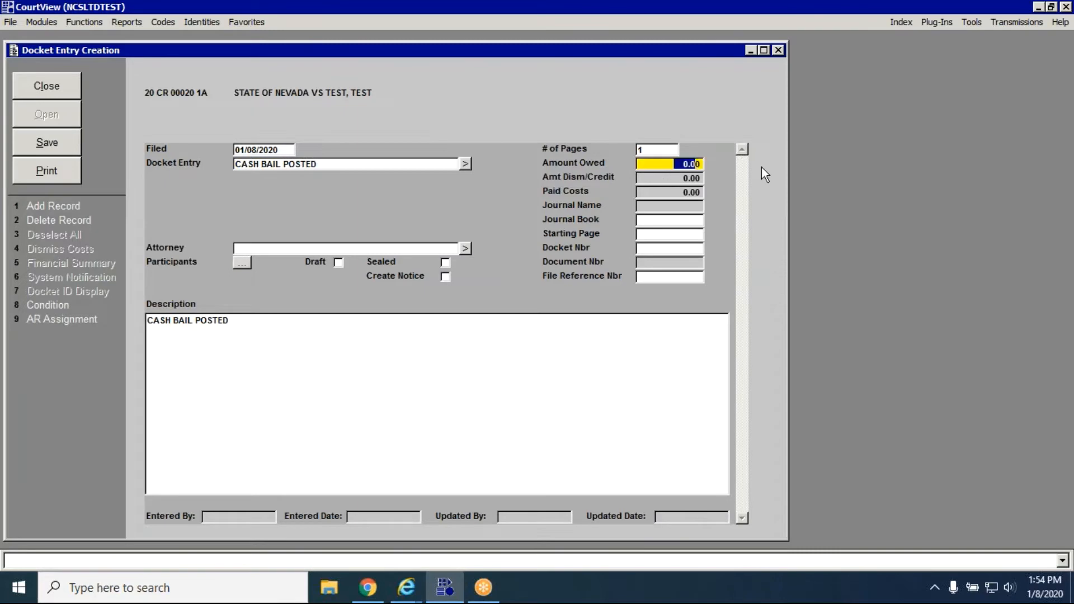
type("250")
key("Tab")
left_click(40, 134)
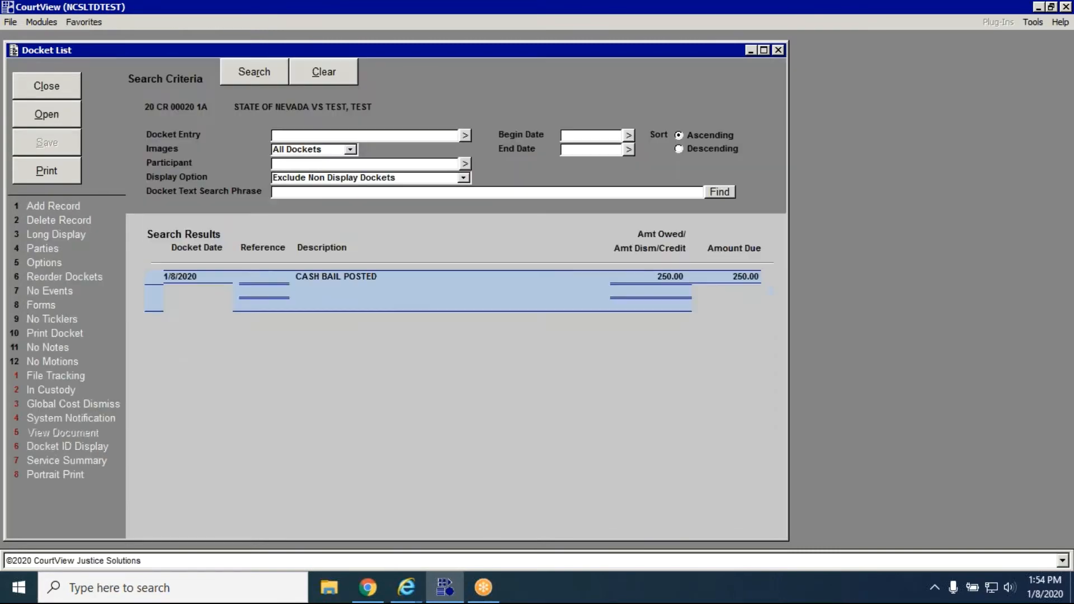
left_click(63, 93)
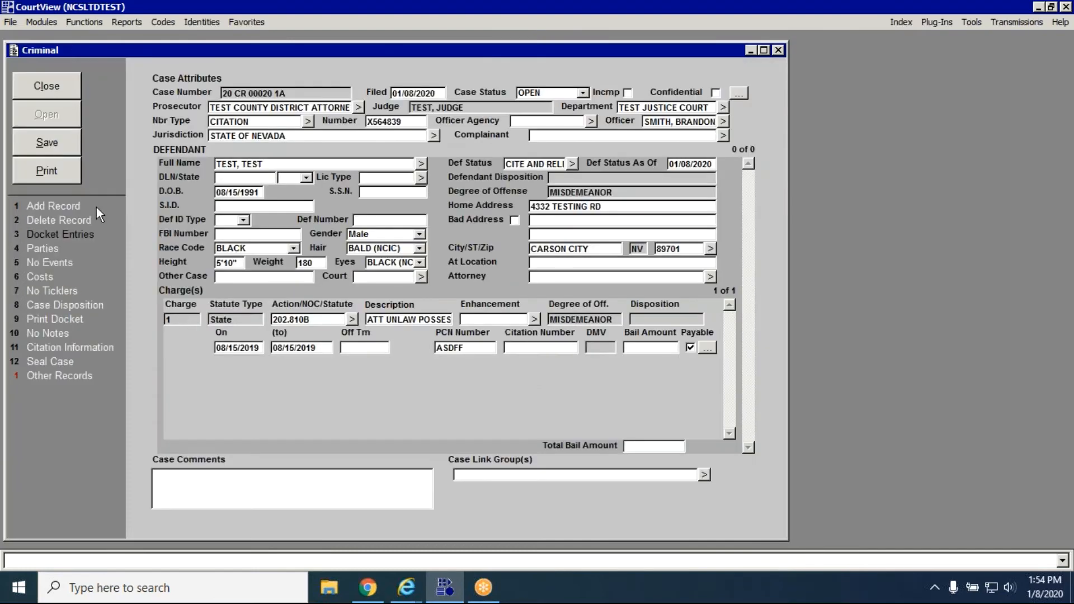
left_click(69, 90)
Receipt a 250 cash payment toward the case's cash bail deposit and save the receipt.
left_click(52, 221)
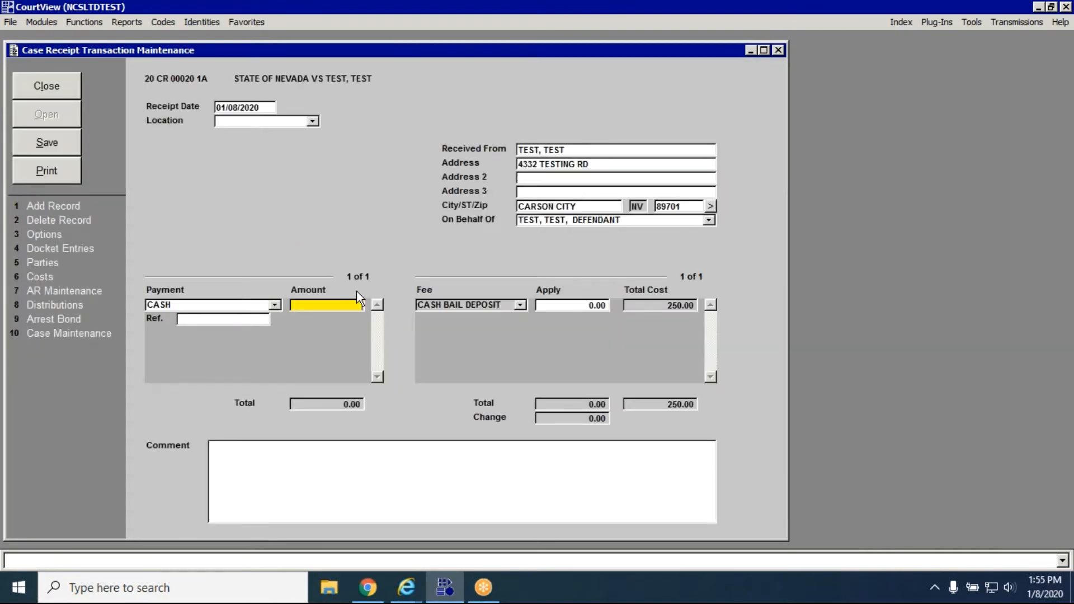
type("250")
key("Tab")
left_click(44, 143)
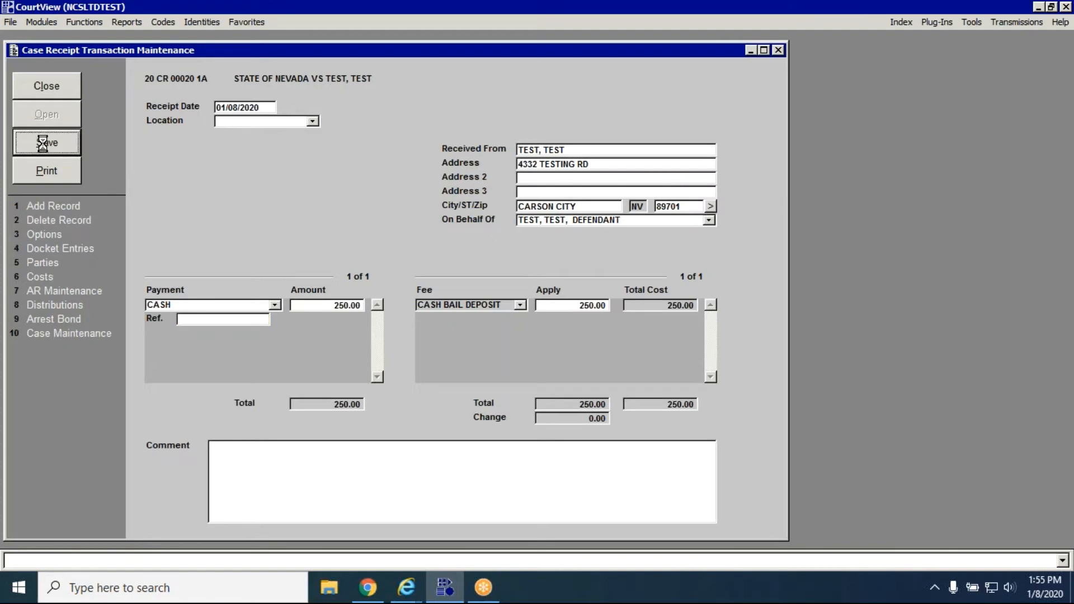
left_click(328, 316)
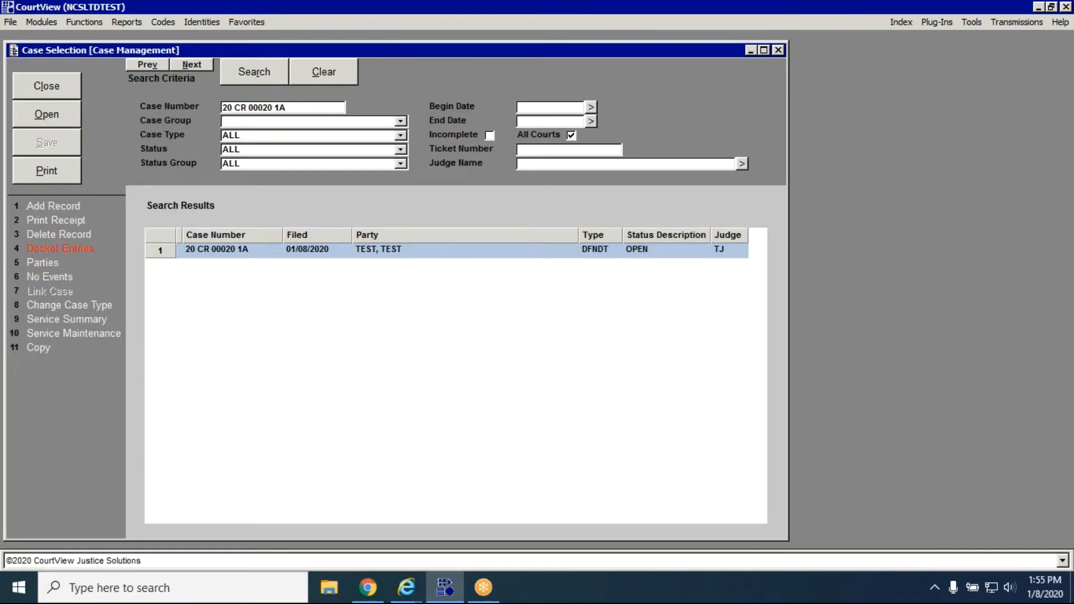
Start a CBR (cash bail refund) docket entry on the case, on behalf of the defendant holding the bail balance.
left_click(59, 248)
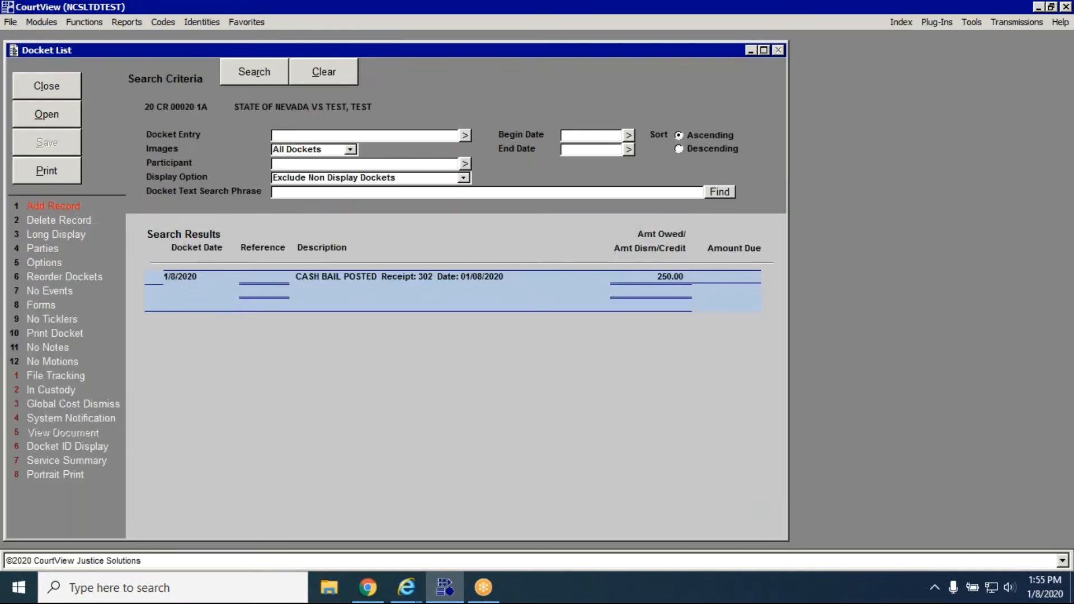
left_click(53, 205)
type("cbr")
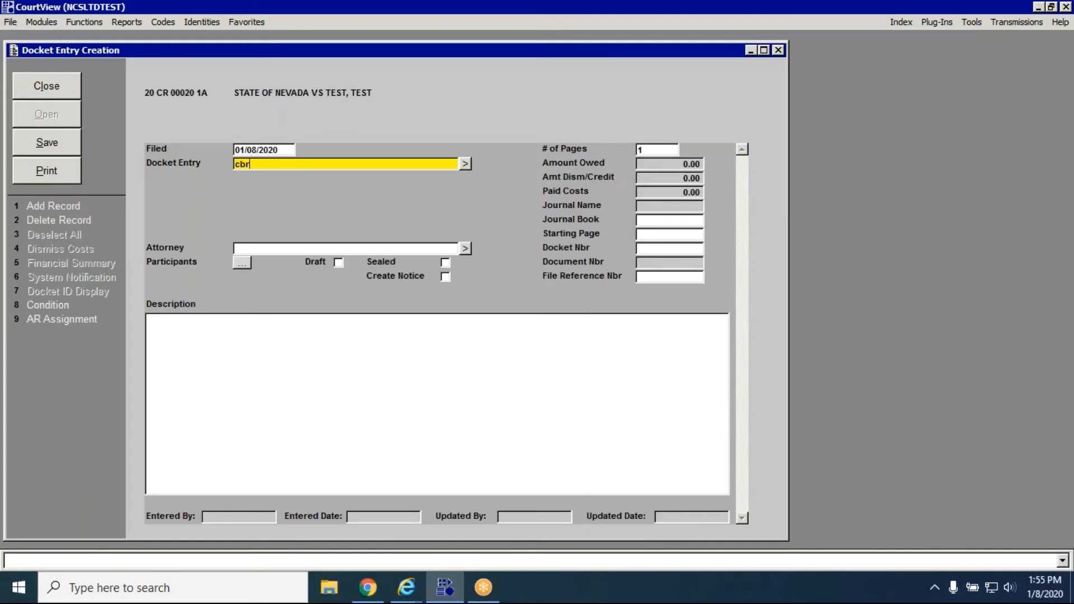
key("Tab")
key("Return")
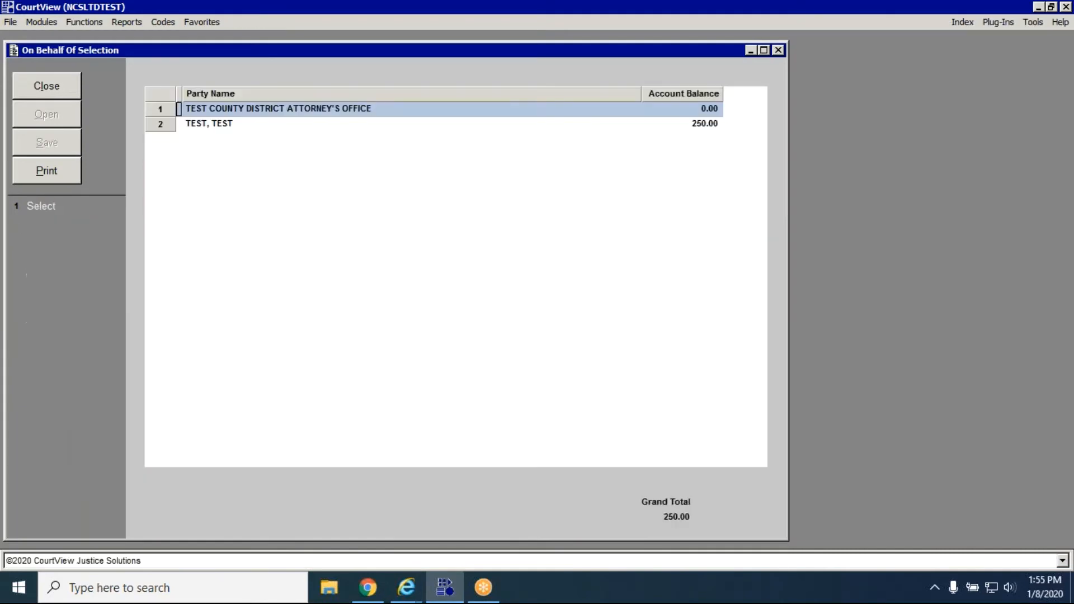
left_click(241, 123)
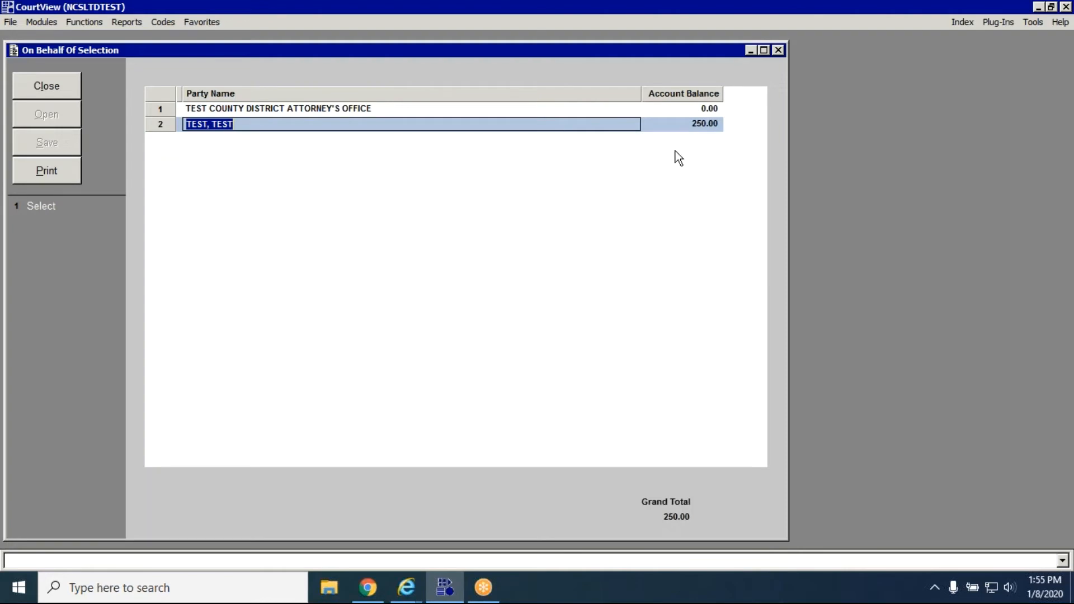
left_click(45, 206)
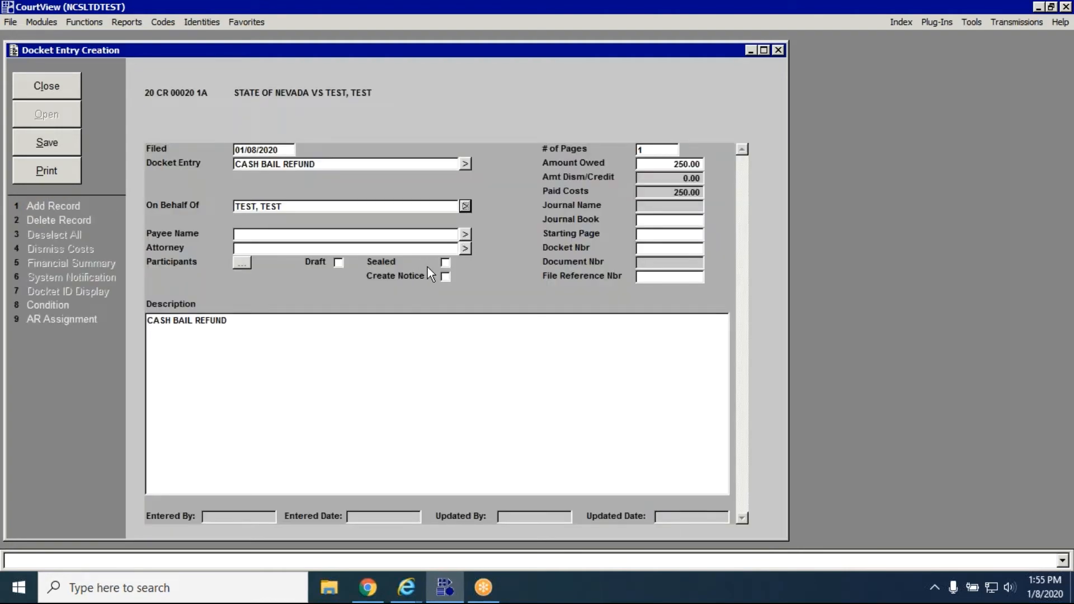
Add the defendant from the case parties as a new check payee for the refund, and save the payee and docket entry.
left_click(466, 235)
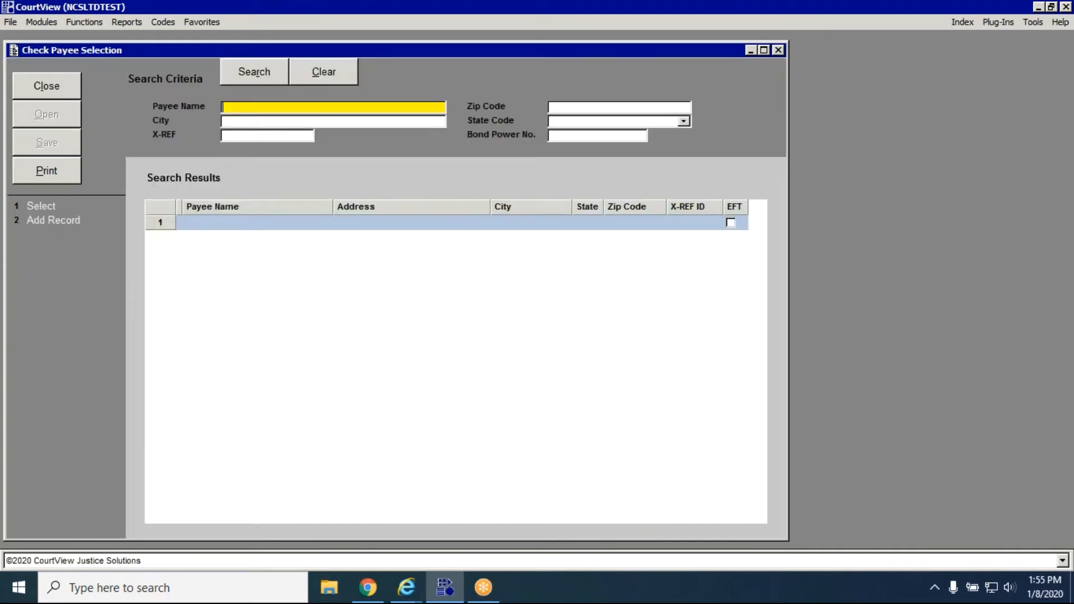
left_click(54, 220)
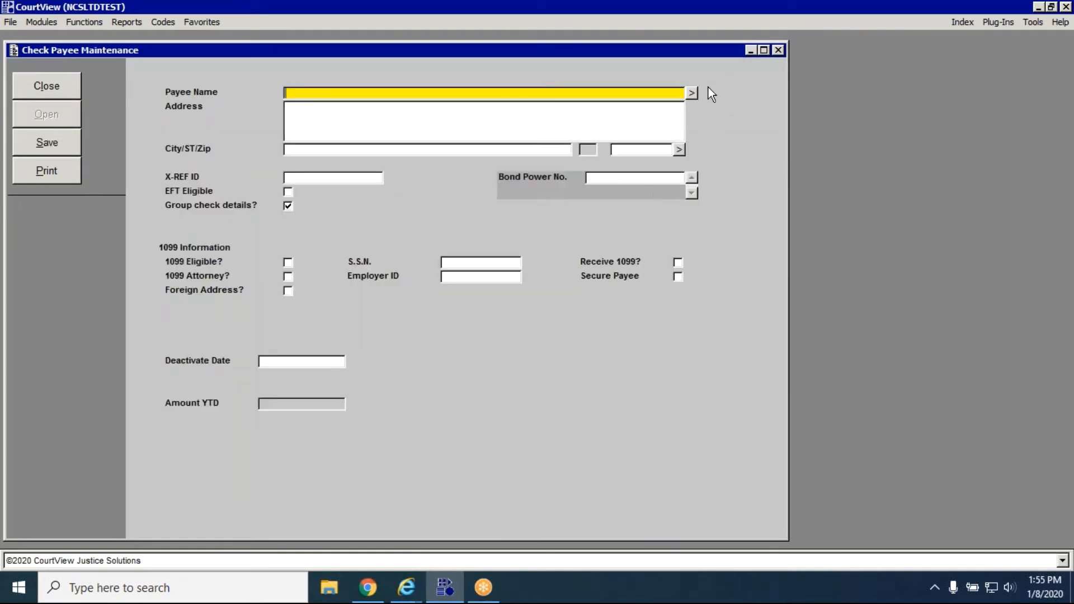
left_click(691, 93)
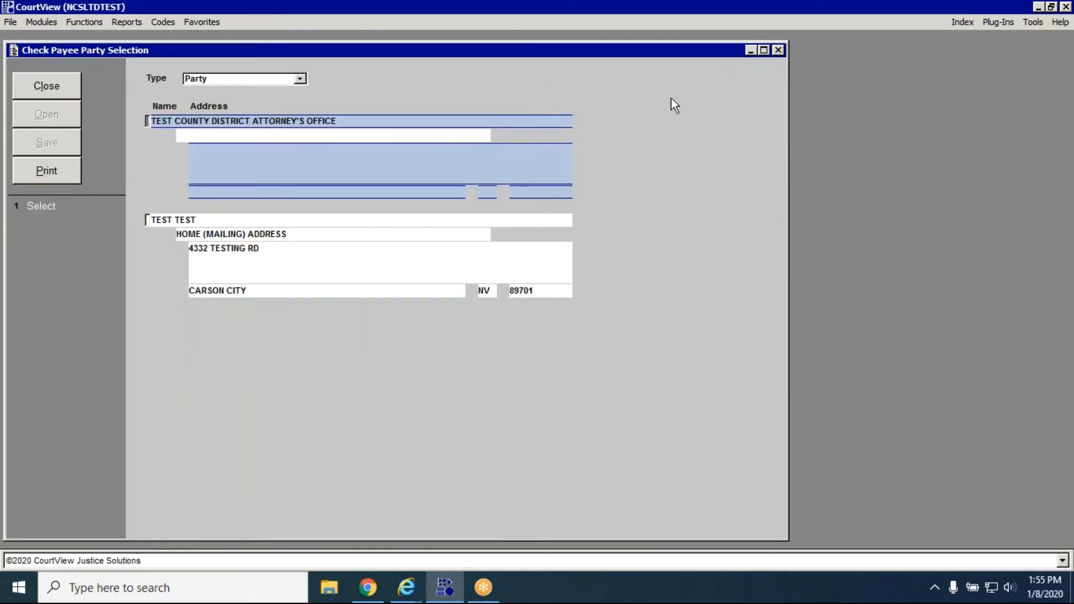
left_click(175, 226)
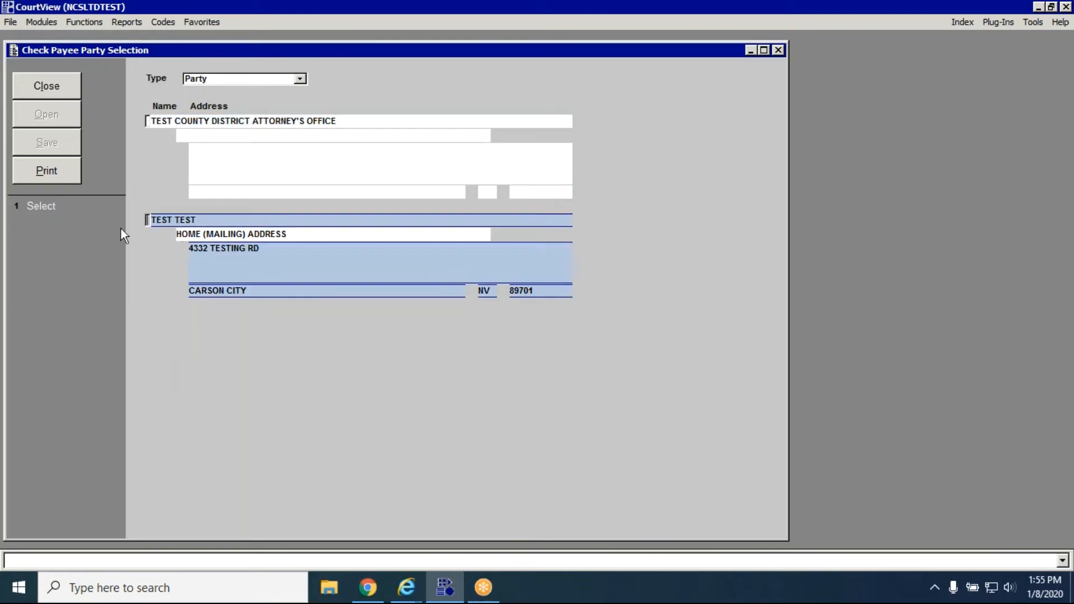
left_click(38, 213)
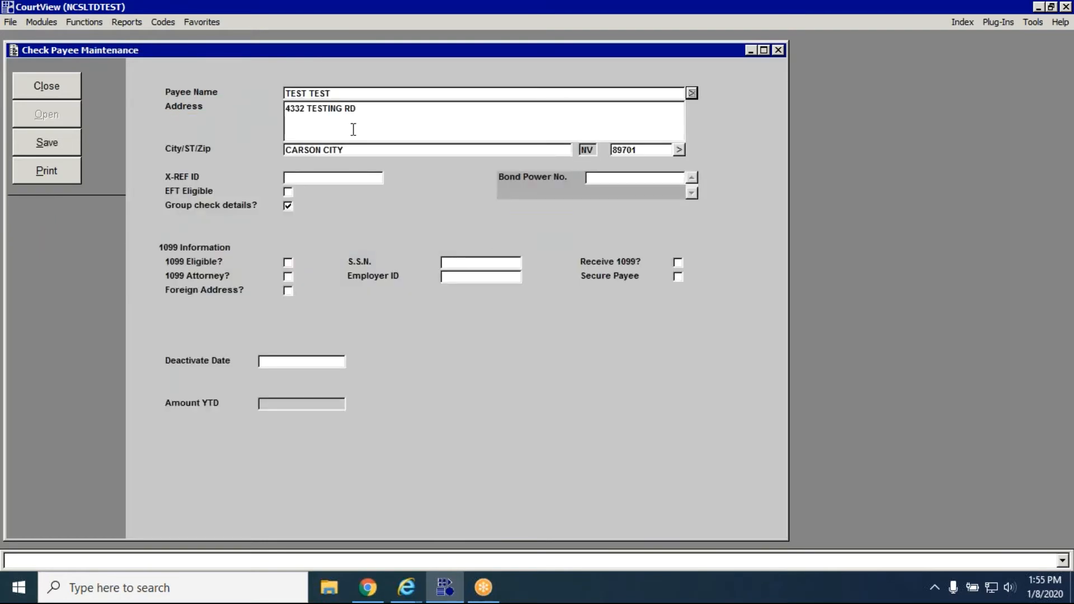
left_click(46, 147)
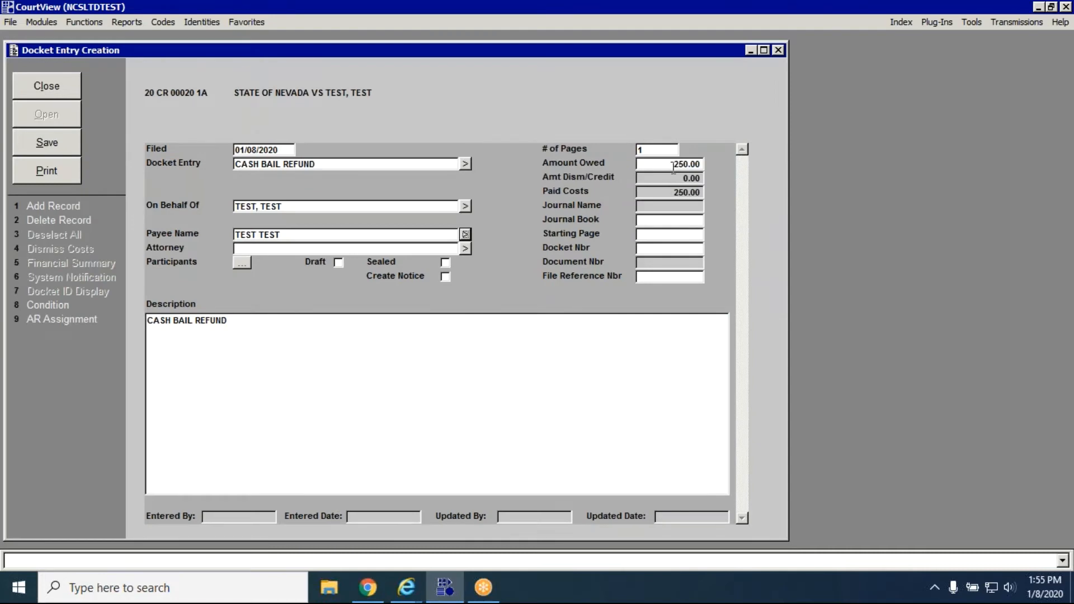
left_click(55, 140)
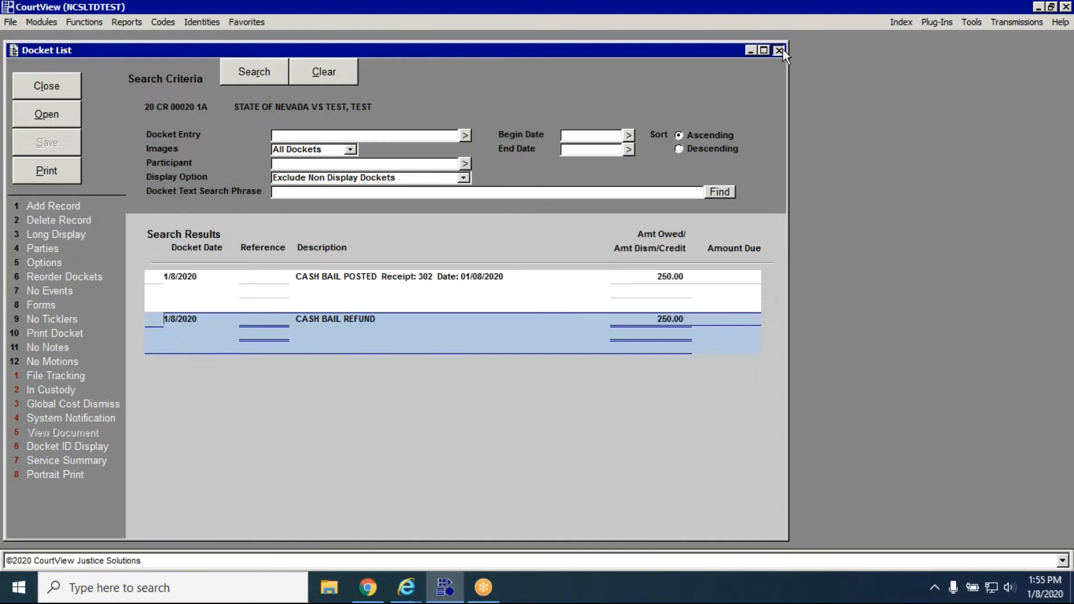
Leave the docket list and case, and open Check Creation in the Financial Management module.
left_click(778, 50)
left_click(778, 49)
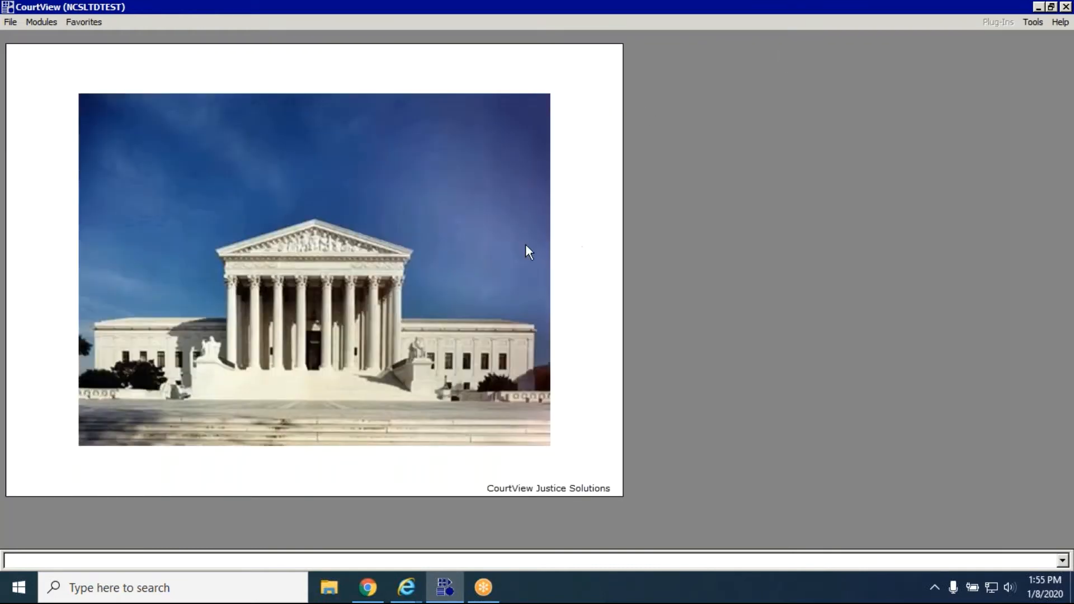
left_click(42, 21)
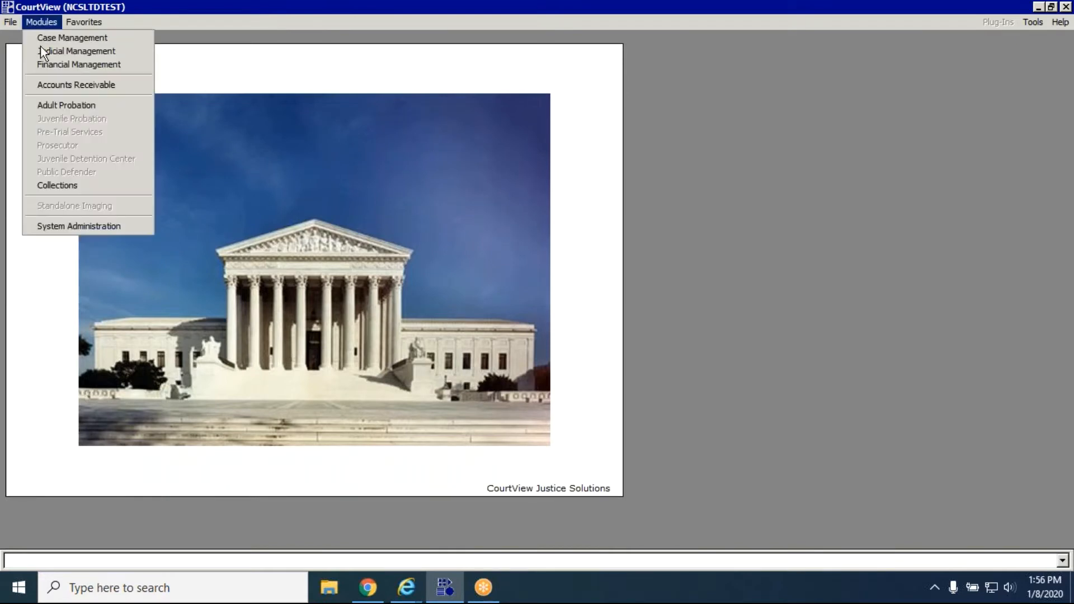
left_click(41, 62)
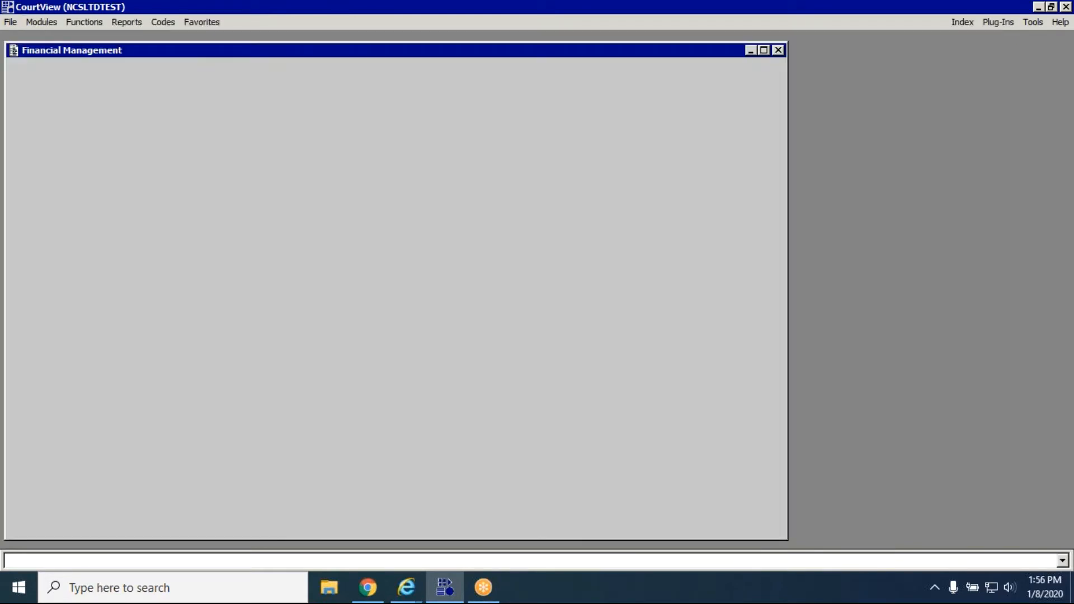
left_click(83, 22)
left_click(101, 85)
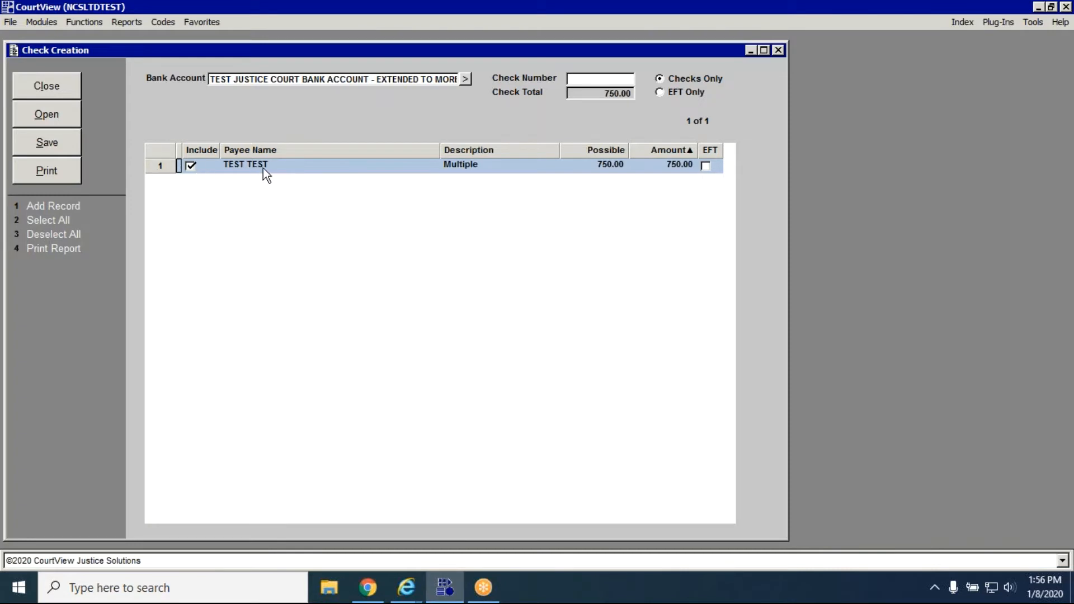
Open the payee's check details, exclude the 250.00 cash bail refund from the check, and save.
left_click(473, 165)
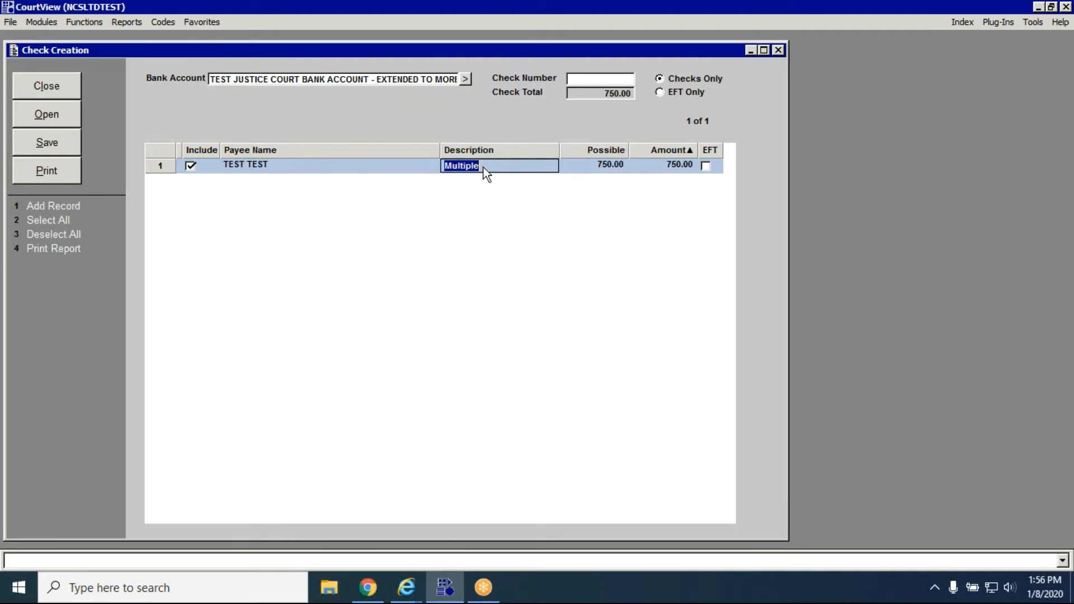
left_click(575, 167)
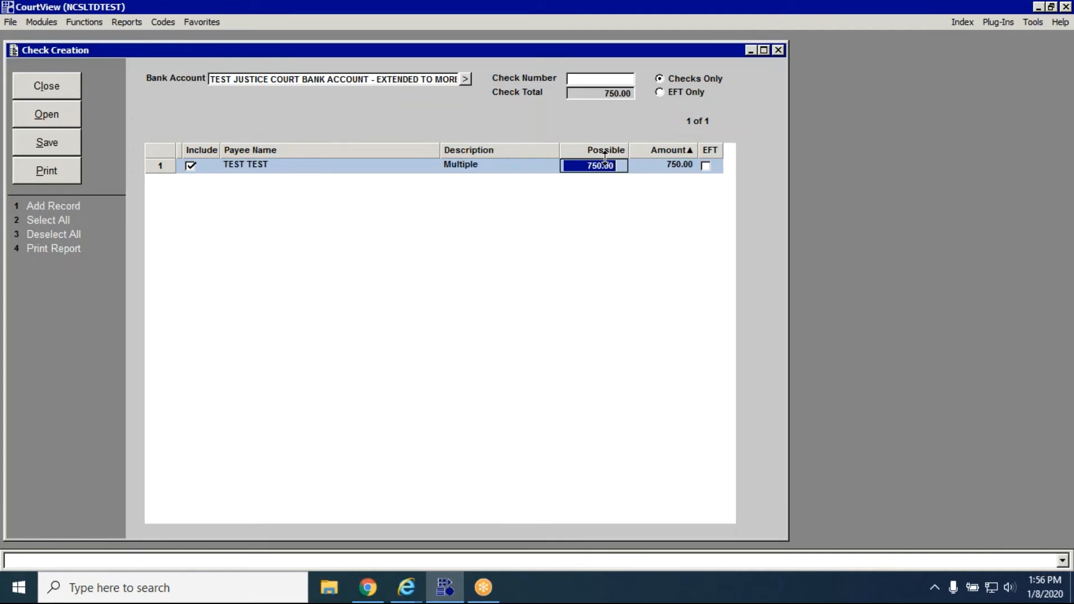
key("Tab")
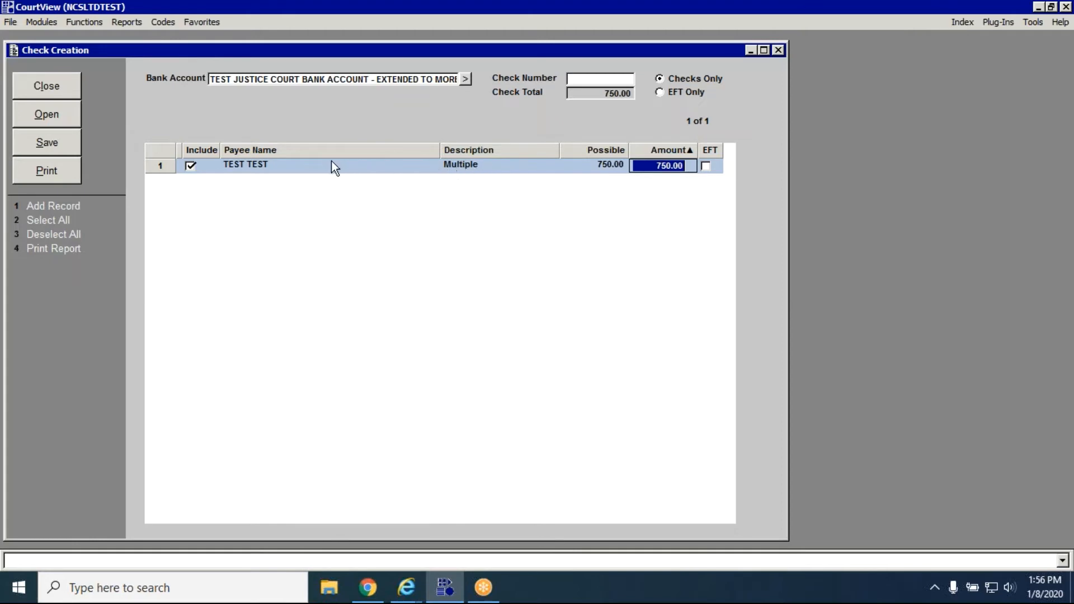
left_click(313, 163)
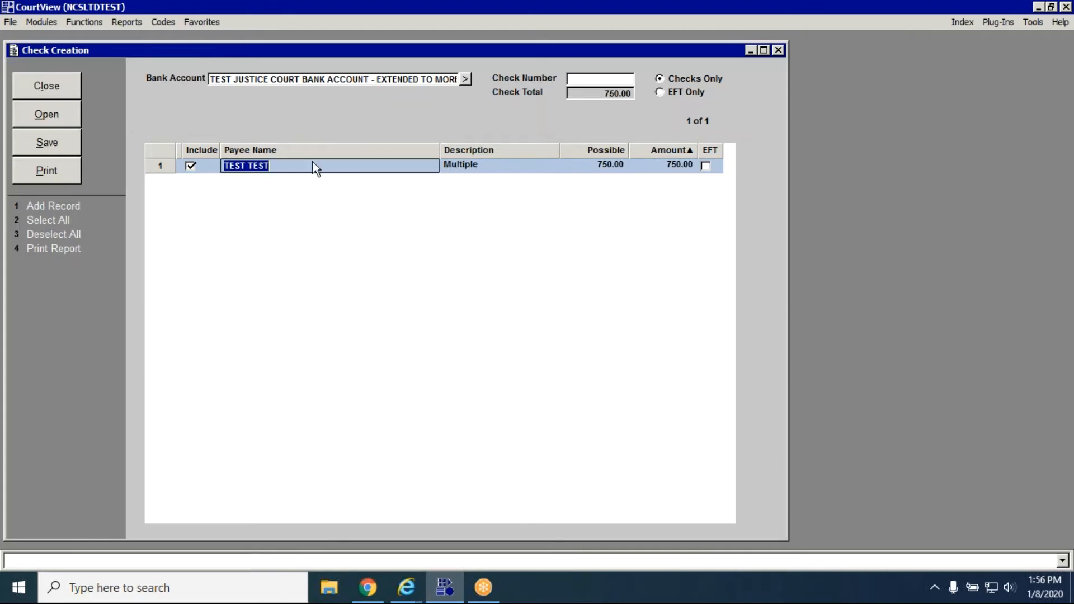
left_click(78, 115)
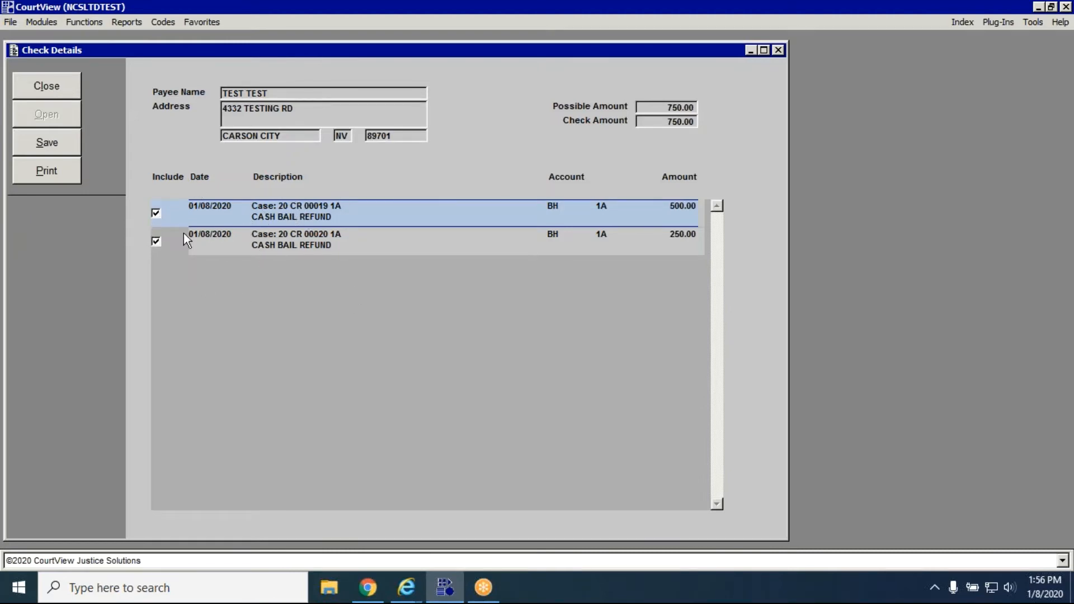
left_click(156, 242)
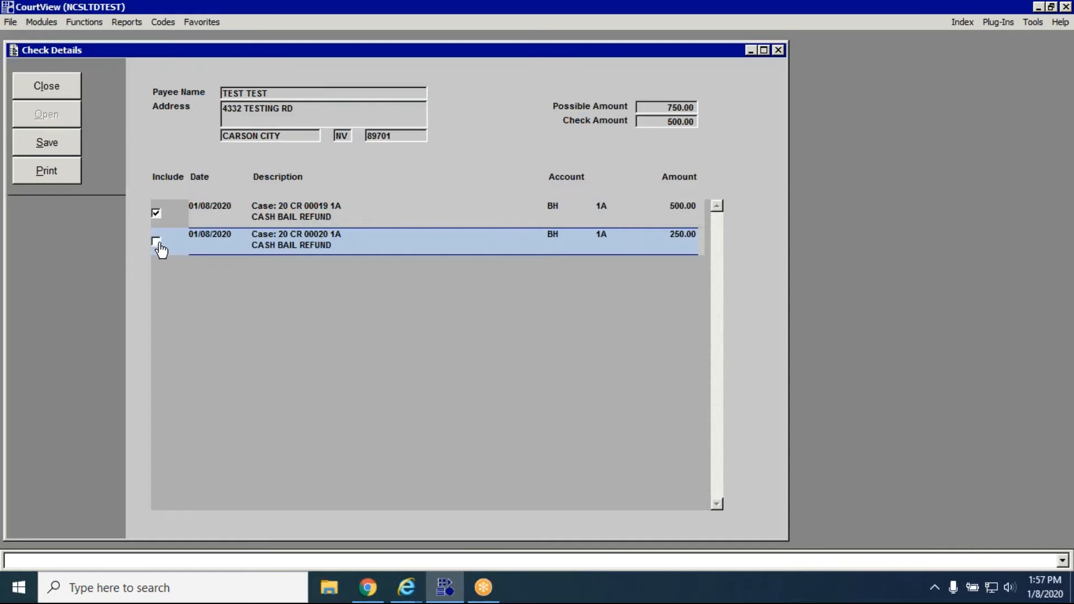
left_click(73, 149)
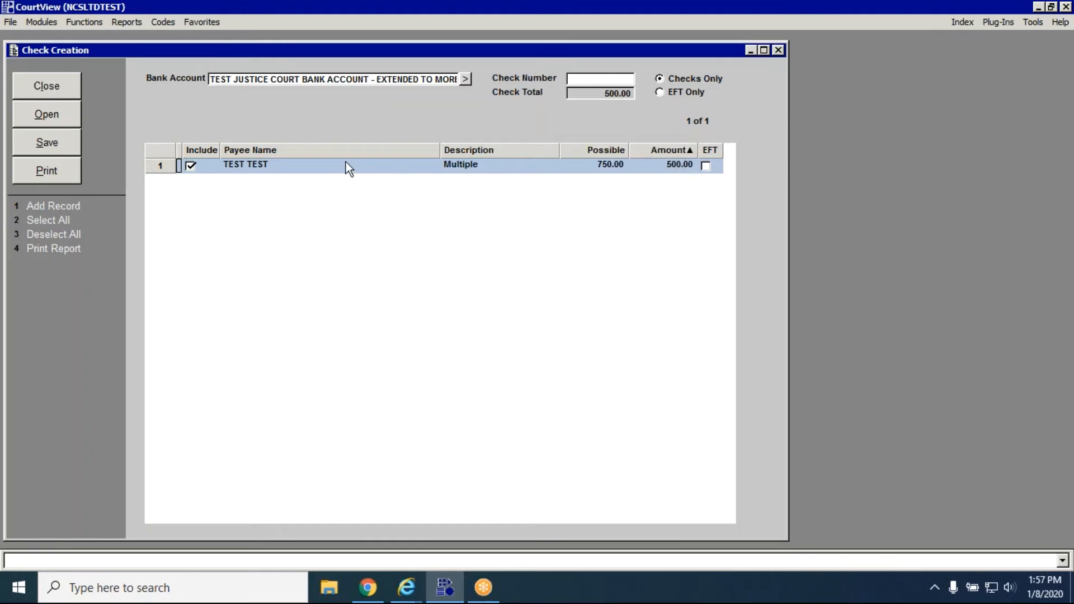
Reopen the payee's check details, include the 250.00 cash bail refund again, and save.
left_click(332, 162)
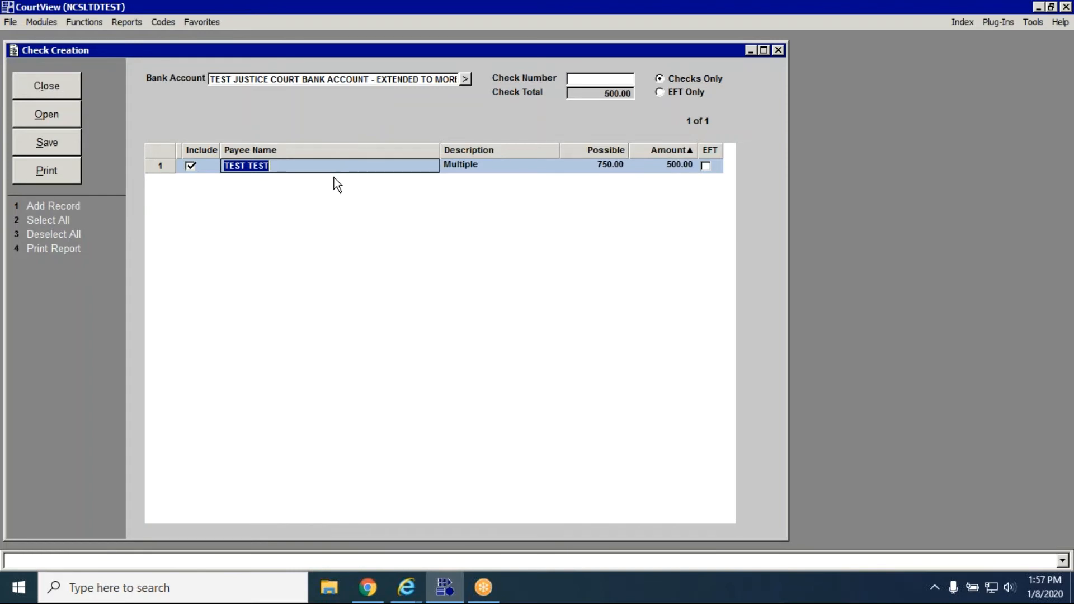
left_click(47, 114)
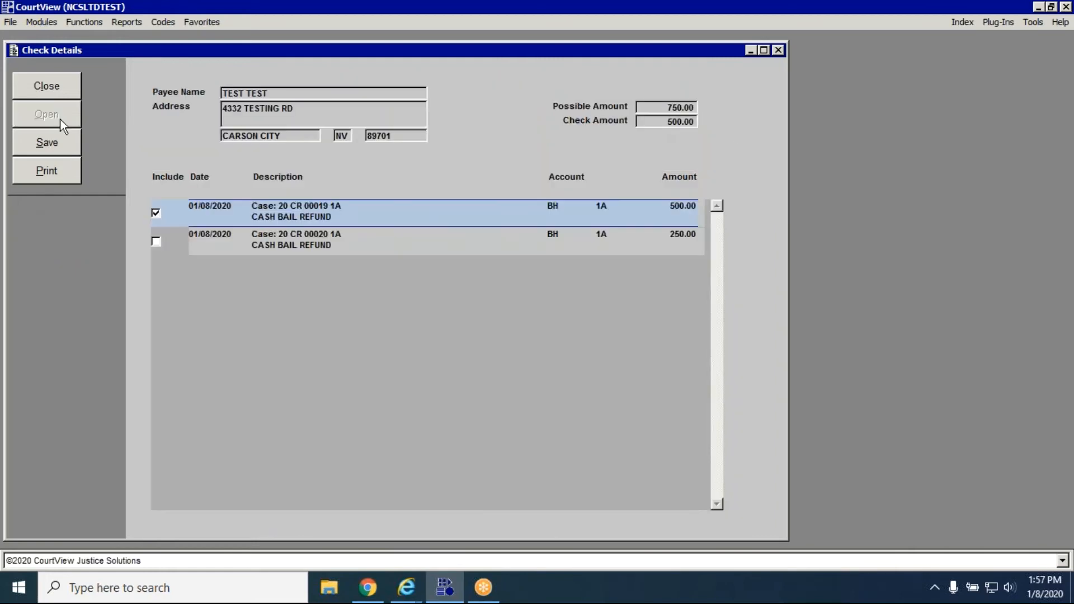
left_click(156, 241)
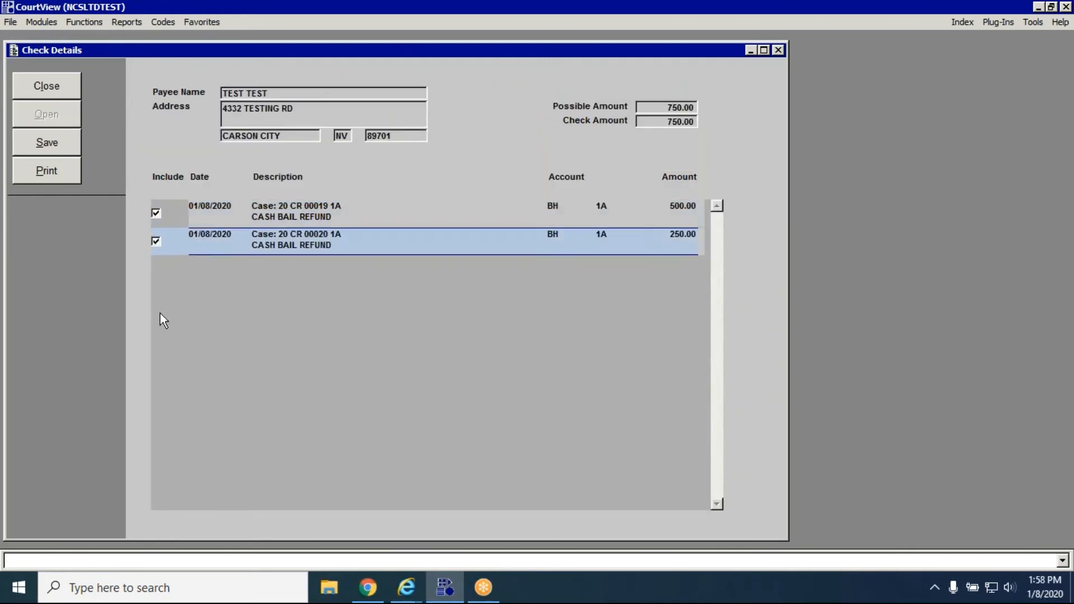
left_click(43, 144)
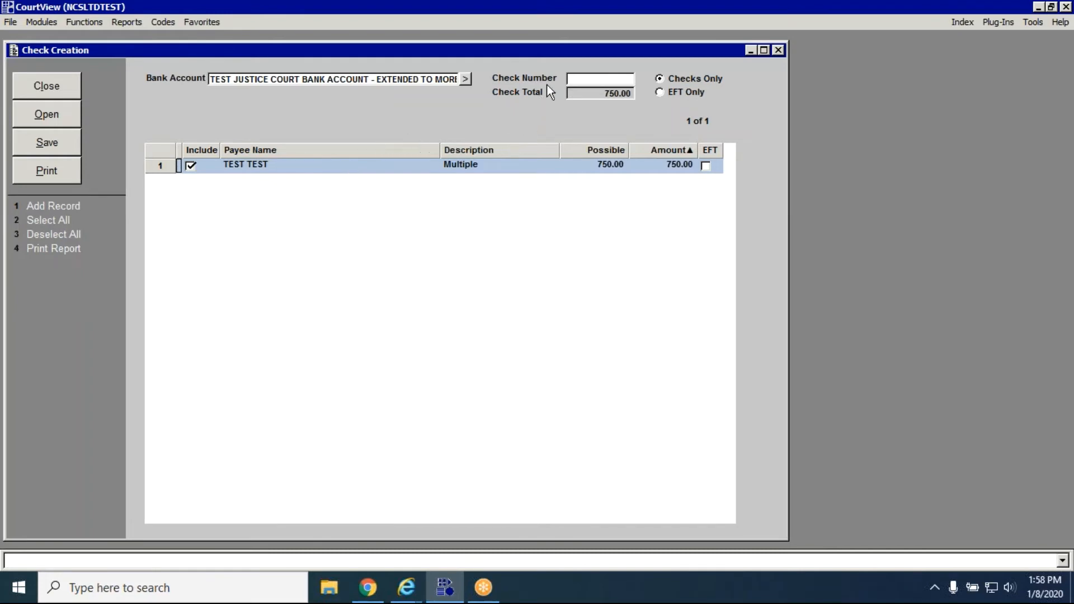
Set the check number to 3145, save the check batch, and print the check with Microsoft Print to PDF.
left_click(627, 81)
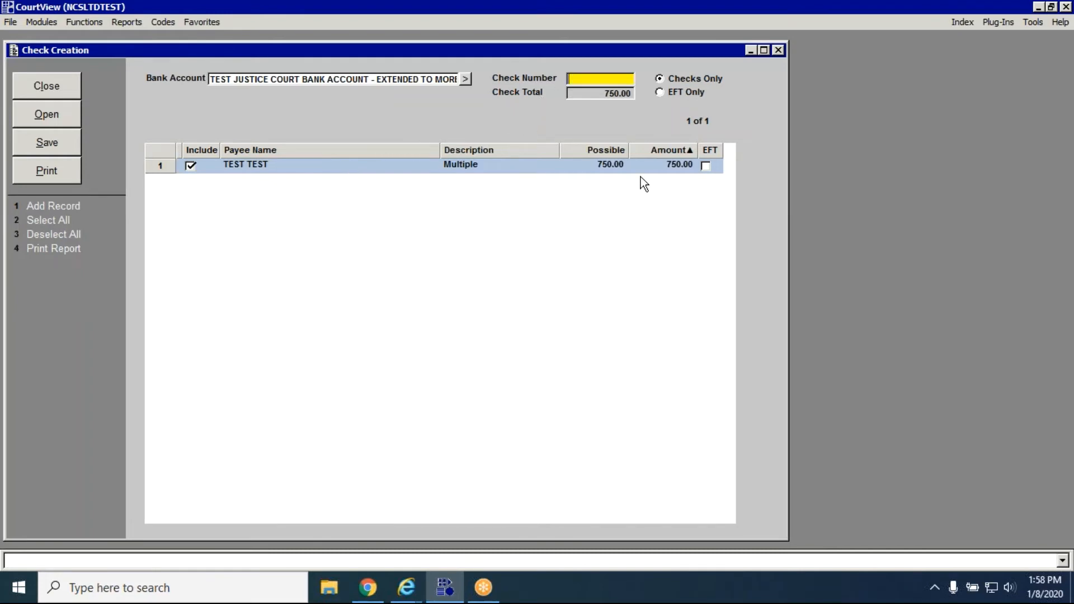
type("3145")
left_click(69, 137)
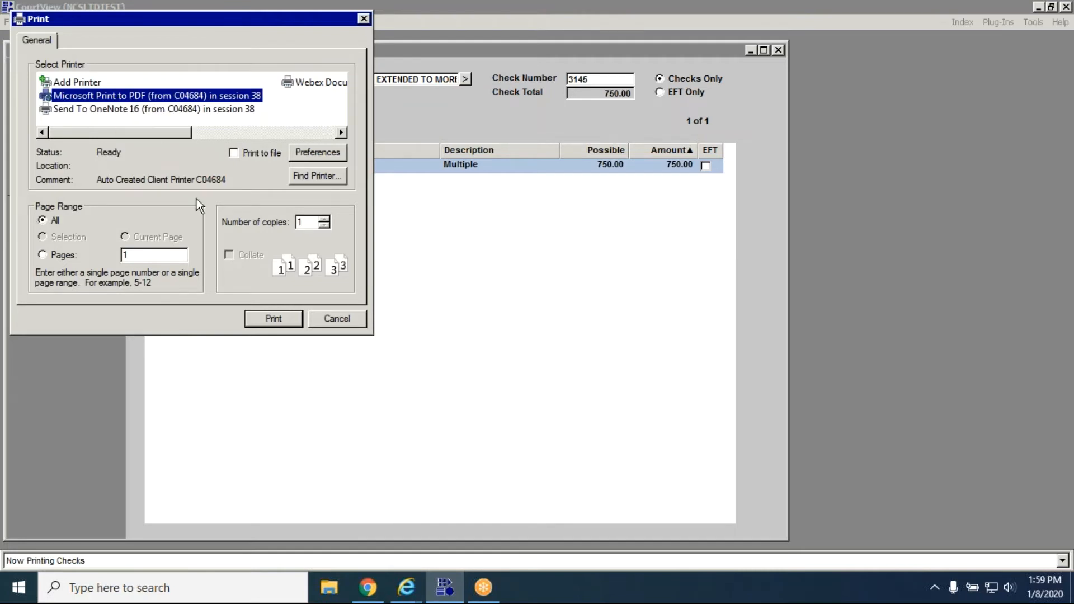
left_click(272, 319)
left_click(262, 320)
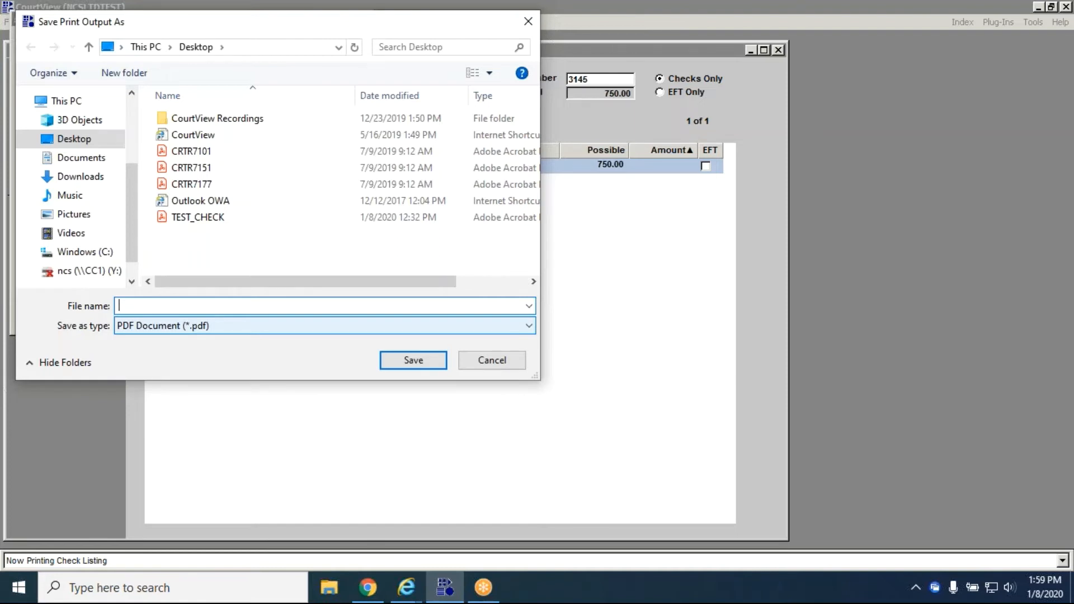
Save the printed check on the Desktop as a PDF named Test_Check_Real.
type("Test_Check_")
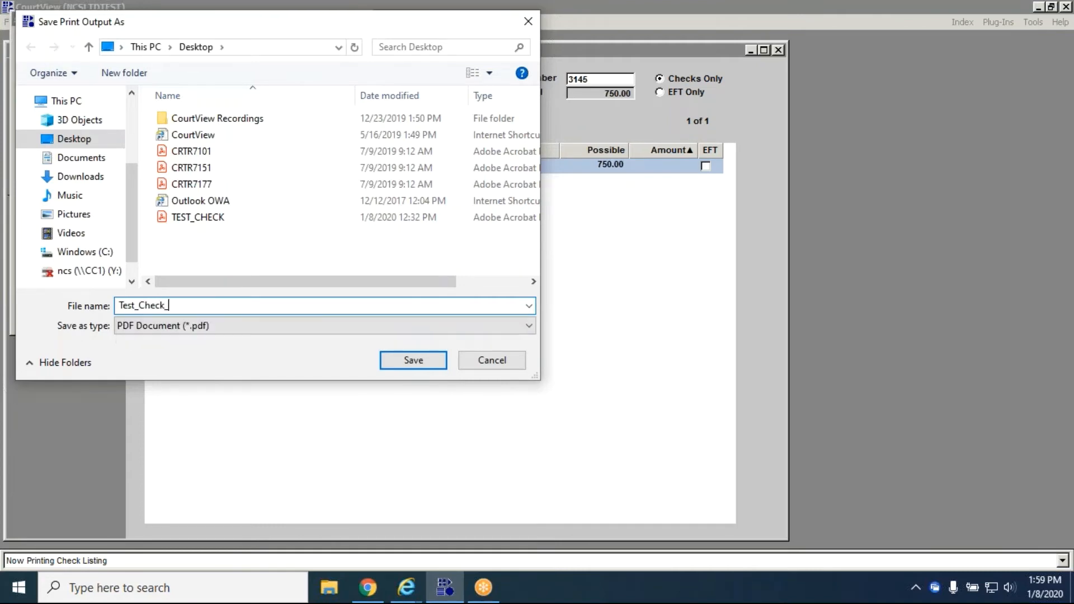
type("Real")
left_click(429, 361)
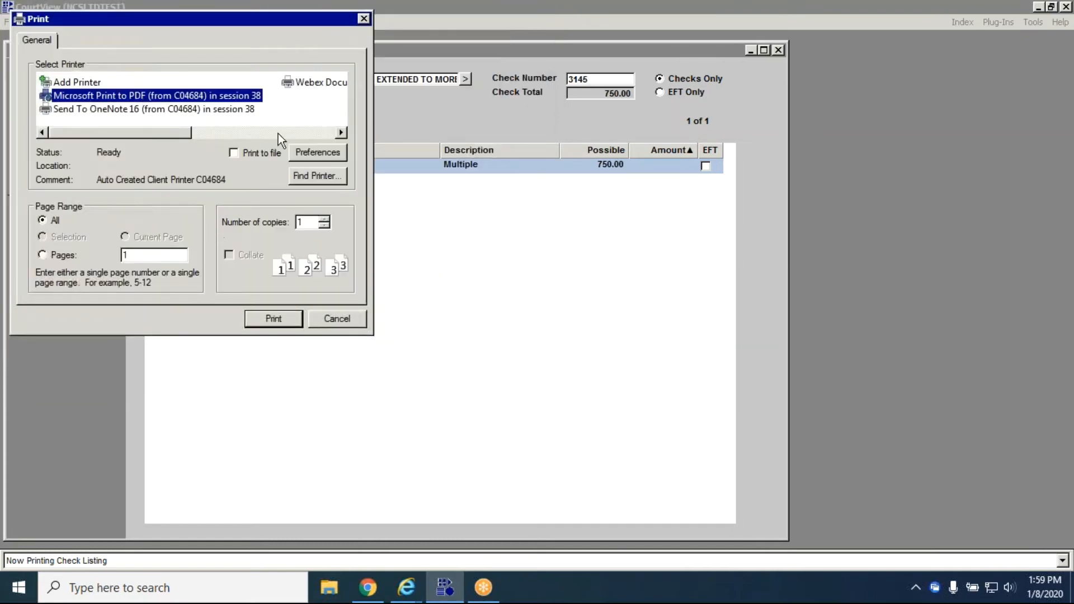
Print the check listing with Microsoft Print to PDF and save it on the Desktop as Test_Check_Listing.
left_click(272, 321)
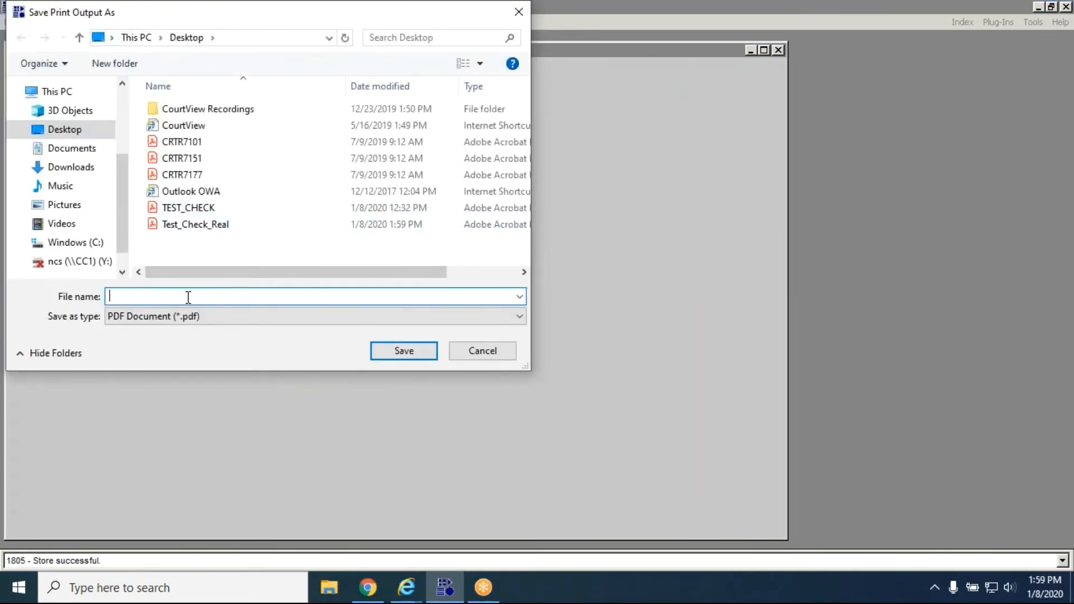
type("Test_Ch")
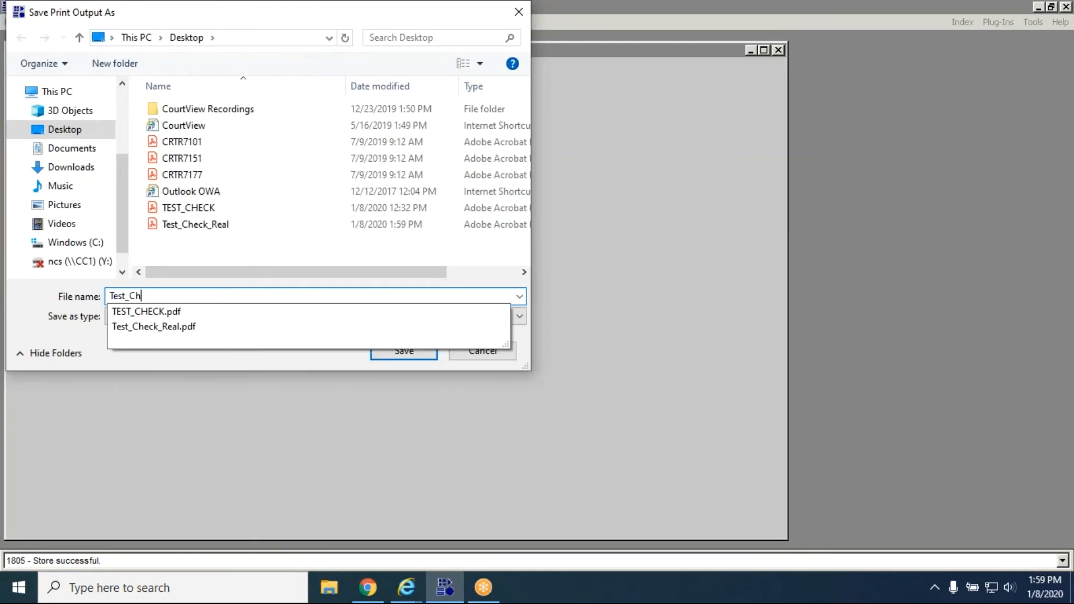
type("eck_Listing")
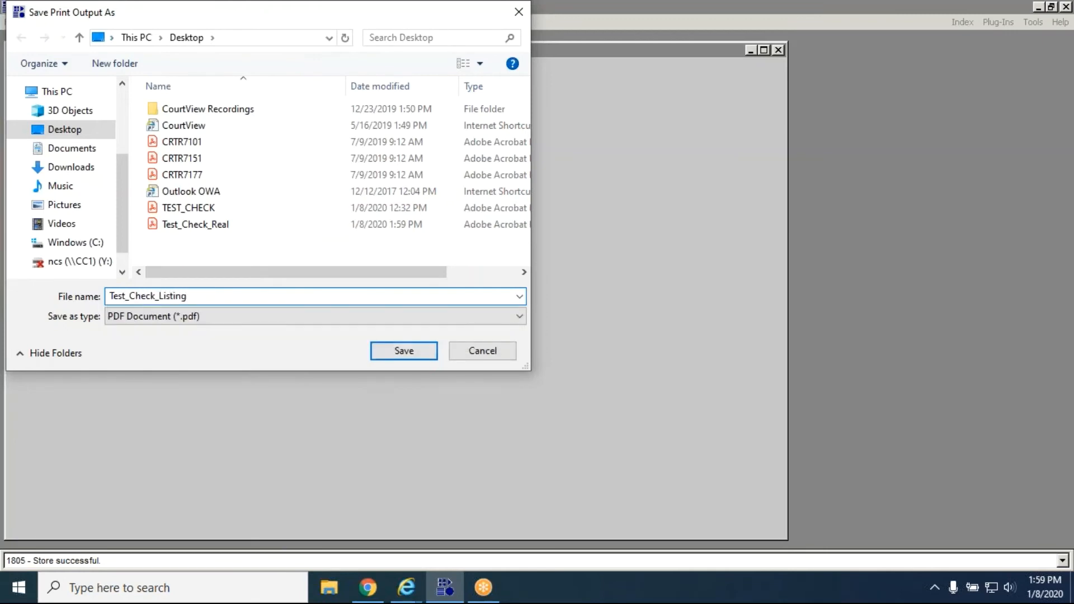
key("Return")
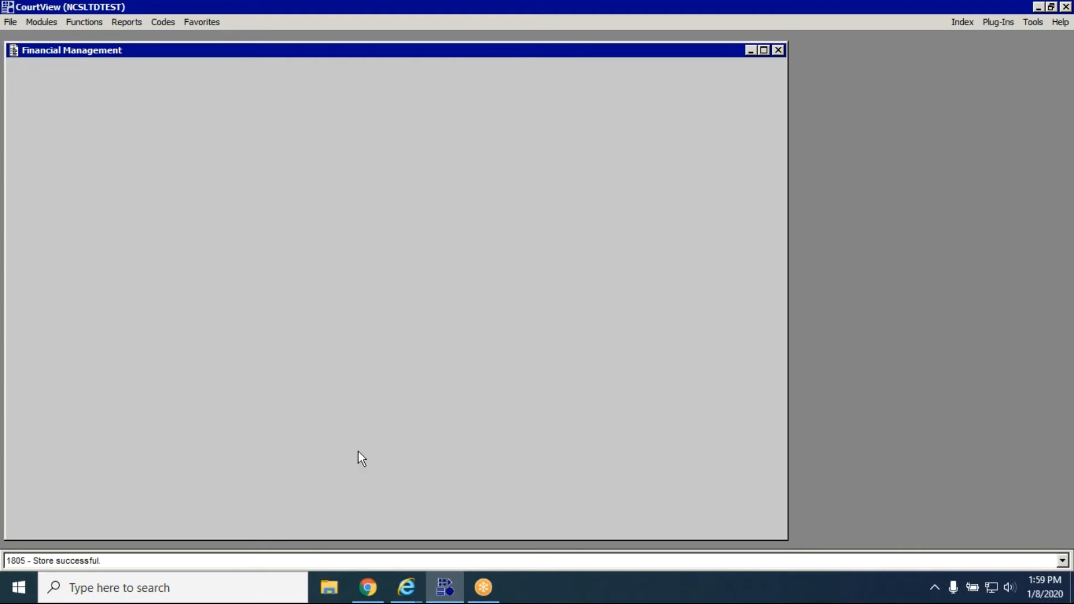
Switch to the desktop, open the Test_Check_Real and Test_Check_Listing PDFs in Adobe Acrobat Reader, and bring up Test_Check_Real.
left_click(1039, 8)
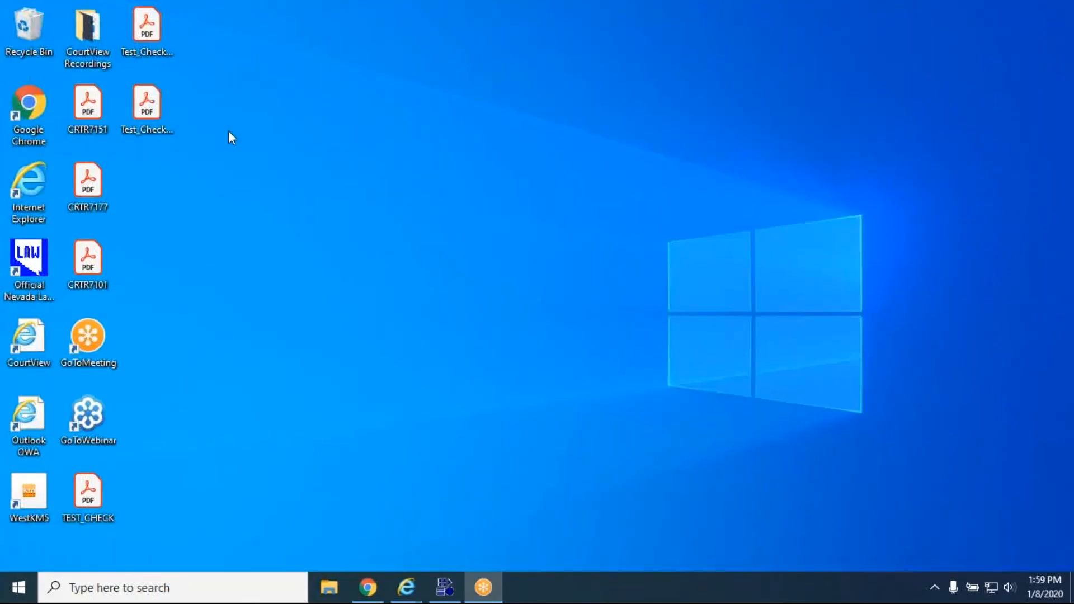
left_click(149, 46)
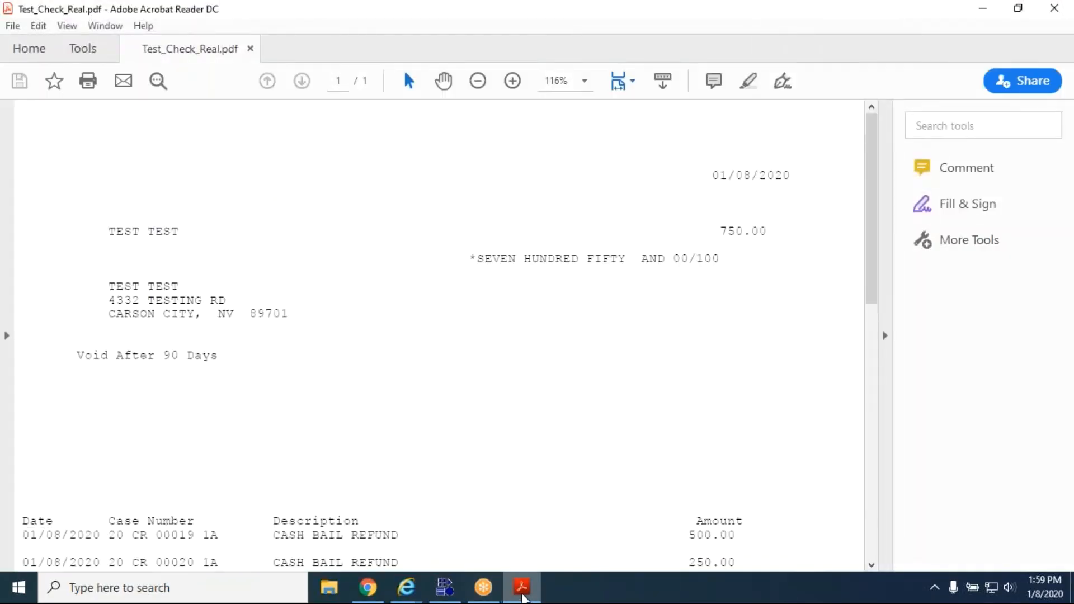
left_click(523, 597)
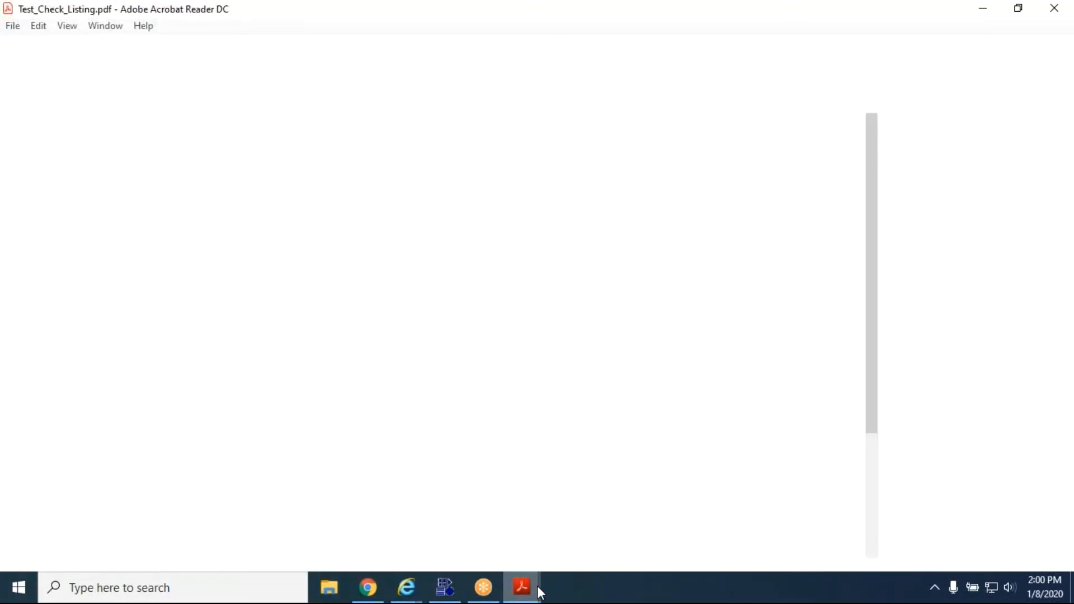
mouse_move(527, 584)
left_click(456, 548)
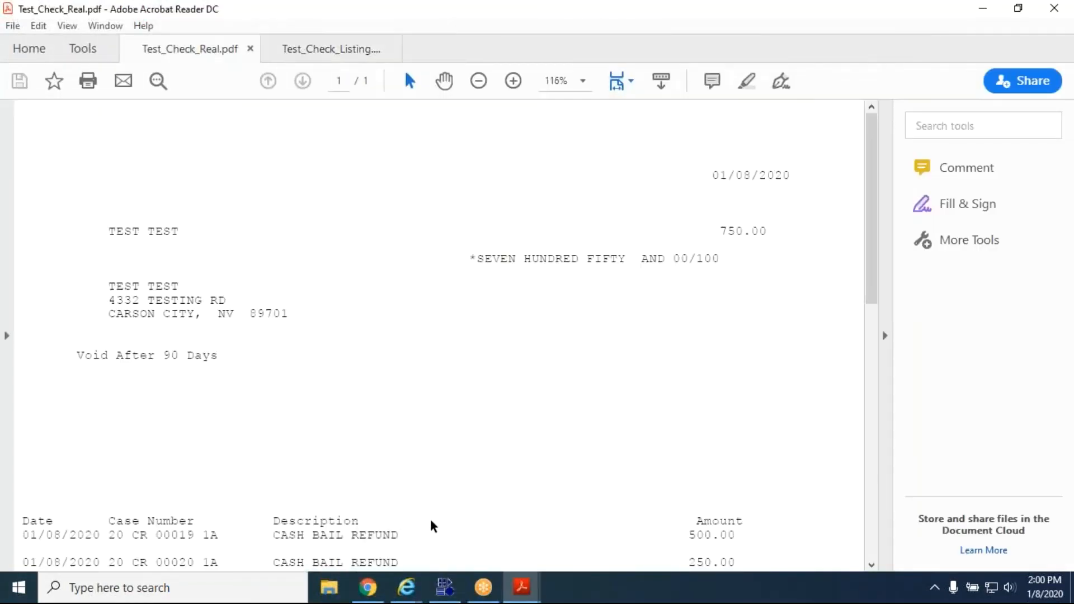
Examine the printed check's payee, amount, itemized cash bail refunds per case, and the check number and total on the stub.
scroll(566, 335, "down", 3)
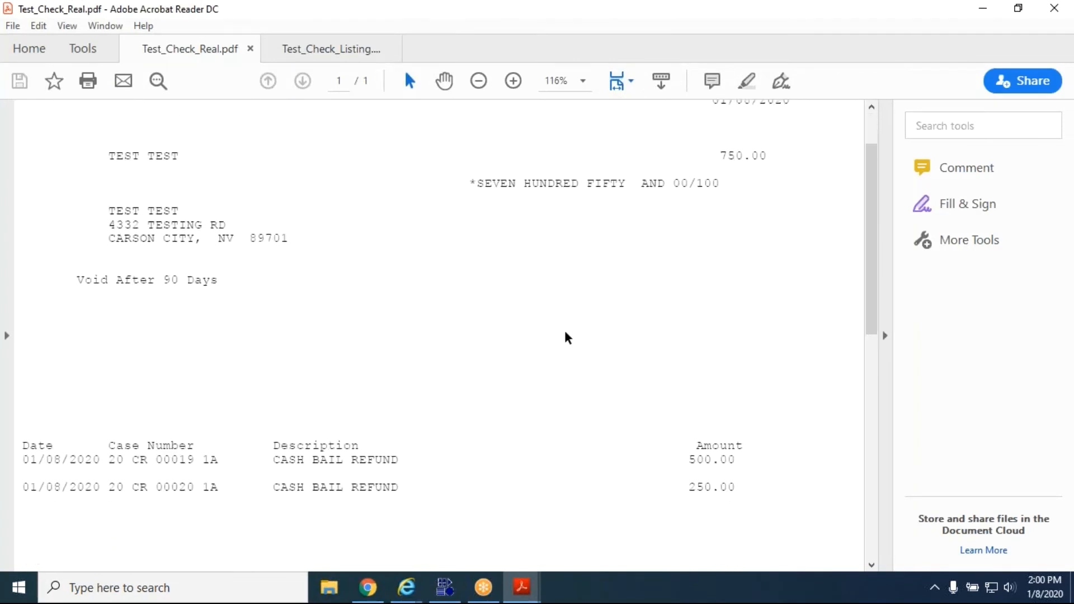
scroll(567, 337, "up", 3)
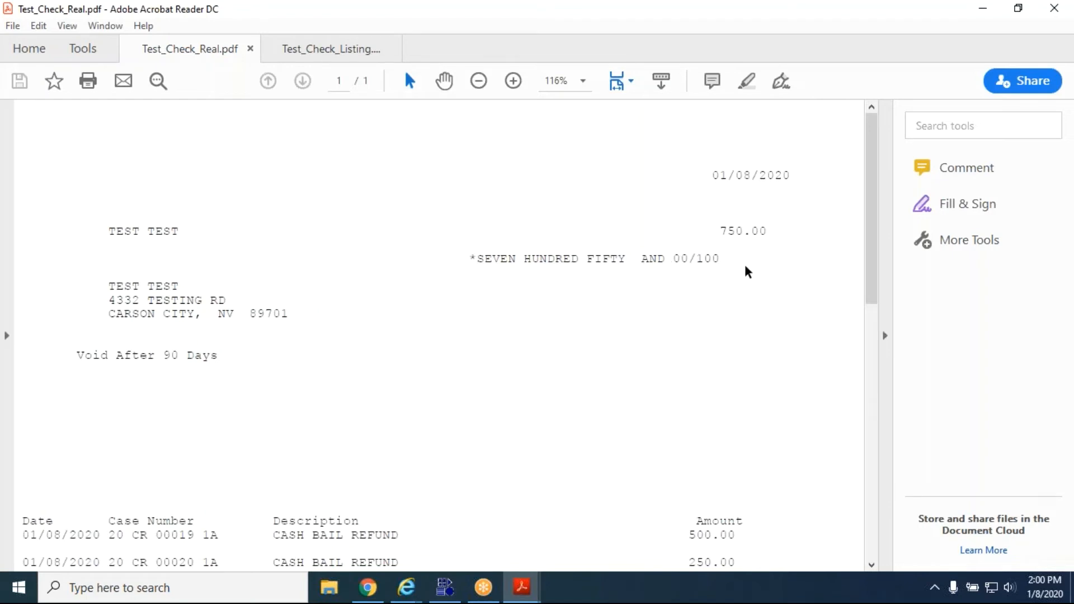
left_click_drag(723, 231, 745, 247)
left_click(745, 246)
scroll(613, 304, "down", 5)
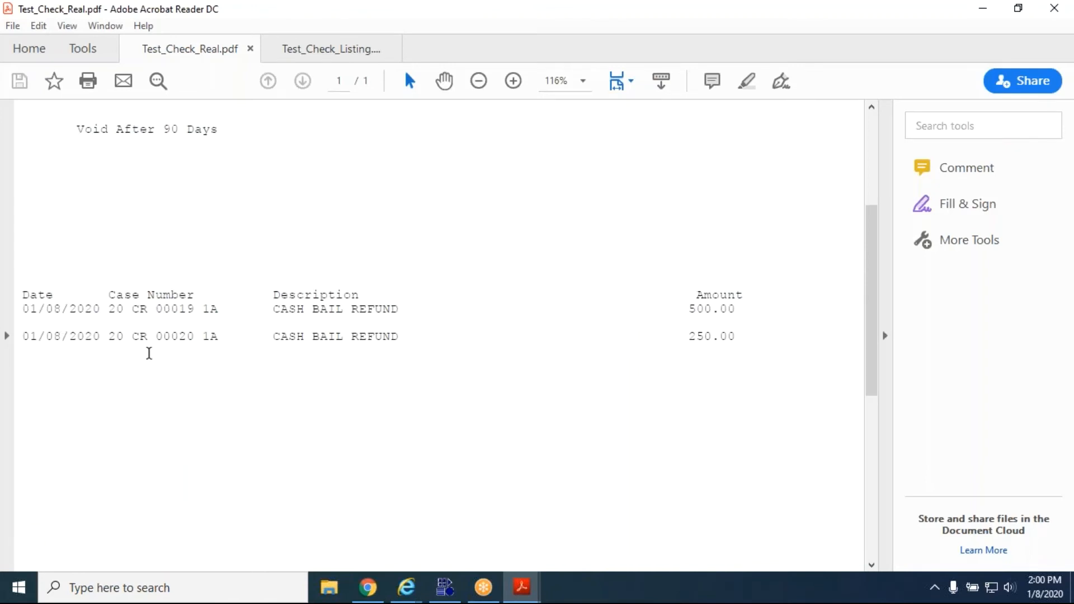
scroll(274, 351, "up", 4)
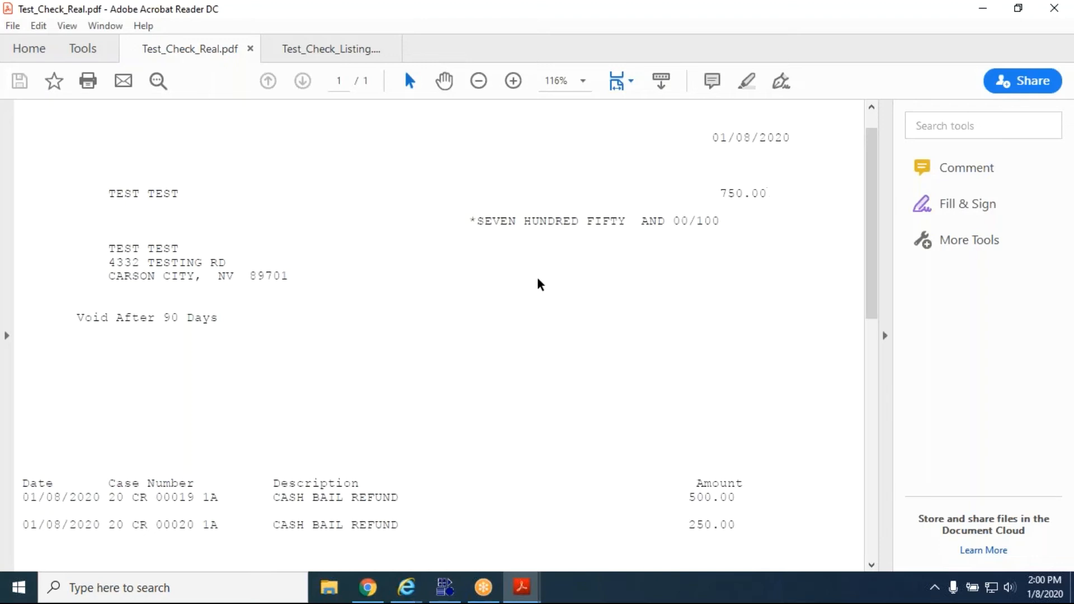
scroll(440, 354, "down", 3)
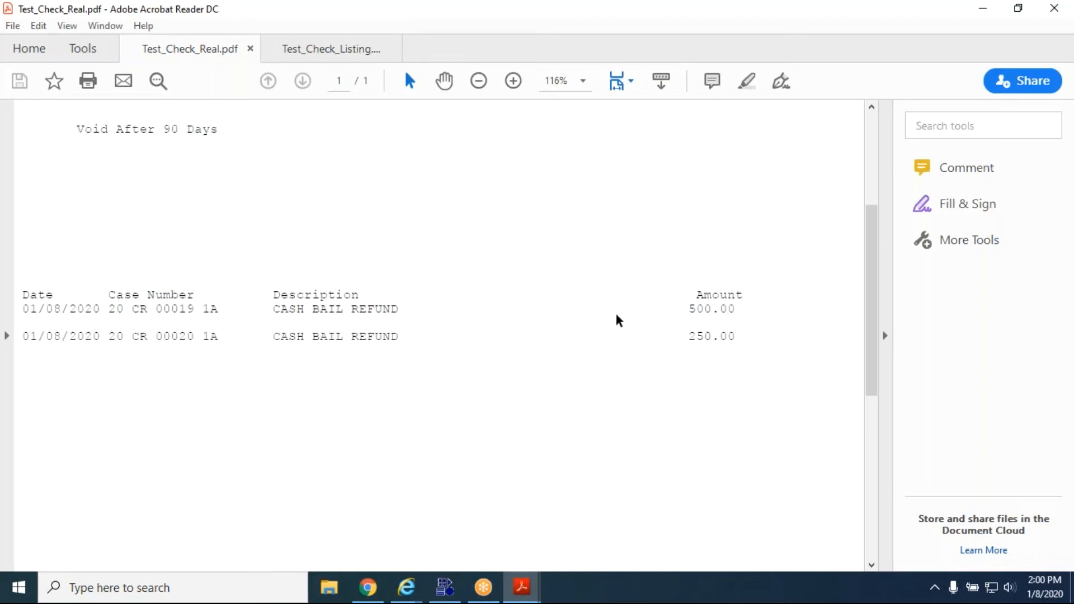
scroll(431, 323, "down", 2)
scroll(433, 324, "down", 3)
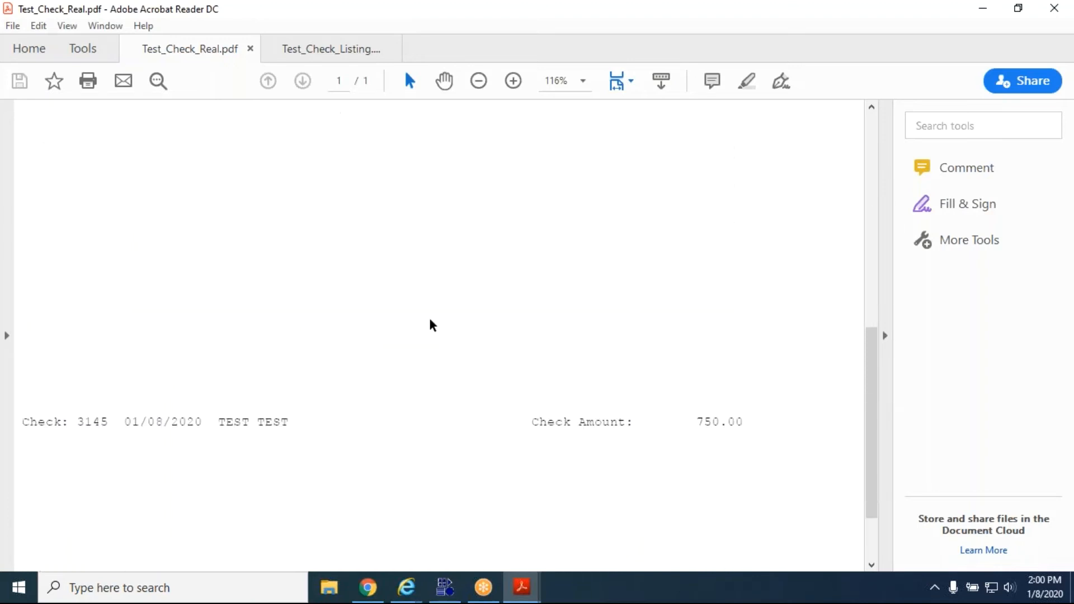
scroll(432, 324, "up", 5)
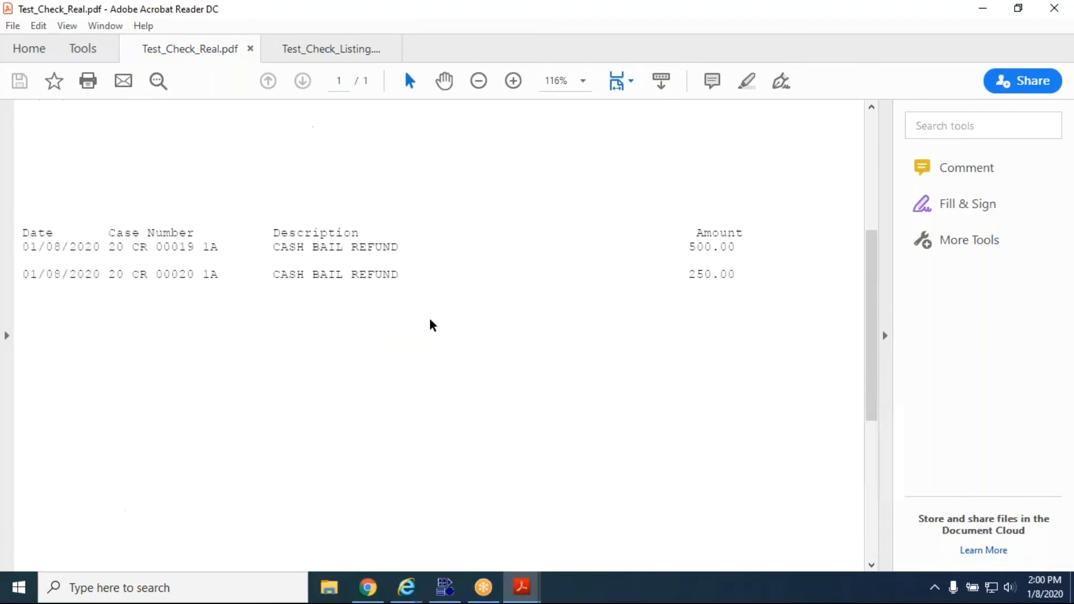
Bring up the Test_Check_Listing PDF and examine its payee, case details, and totals before putting the reader away.
left_click(321, 56)
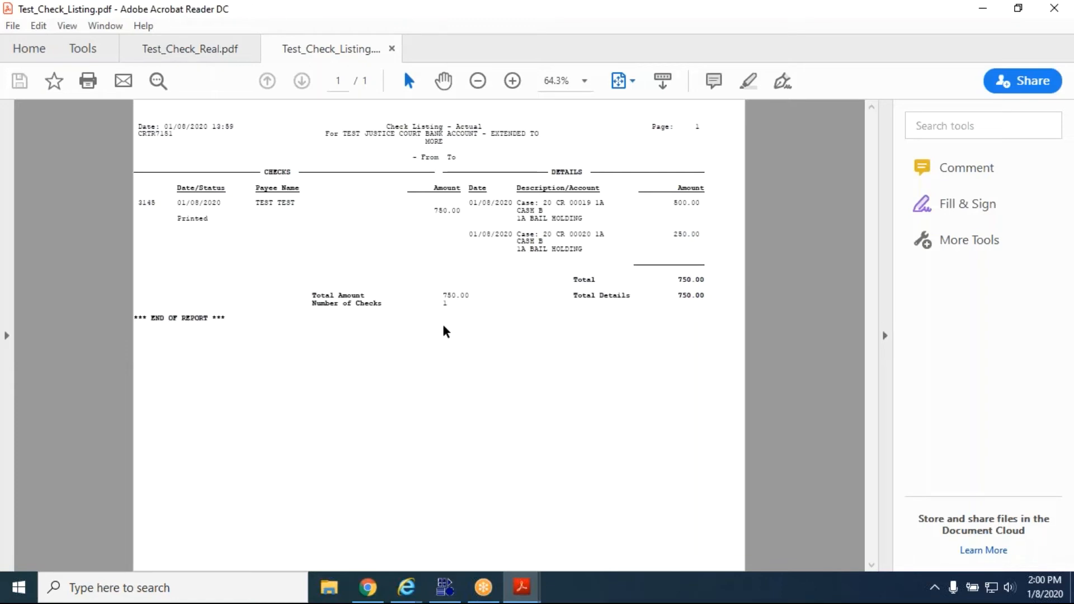
left_click_drag(583, 219, 517, 214)
left_click(582, 226)
left_click(984, 16)
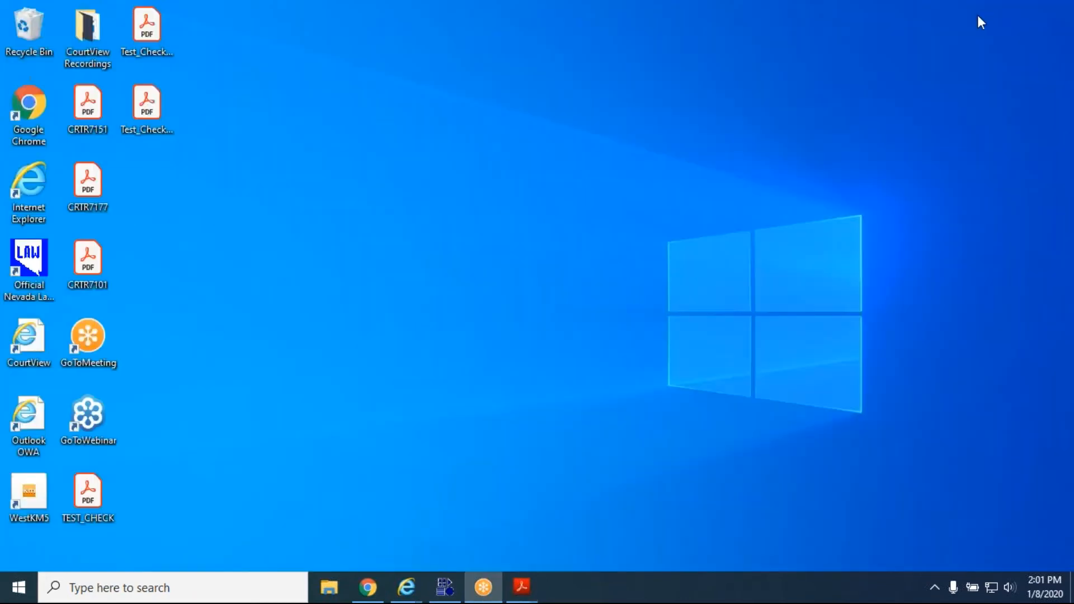
Switch to CourtView, open Check Processing, and choose the TEST JUSTICE COURT BANK ACCOUNT as the bank account to search.
left_click(440, 590)
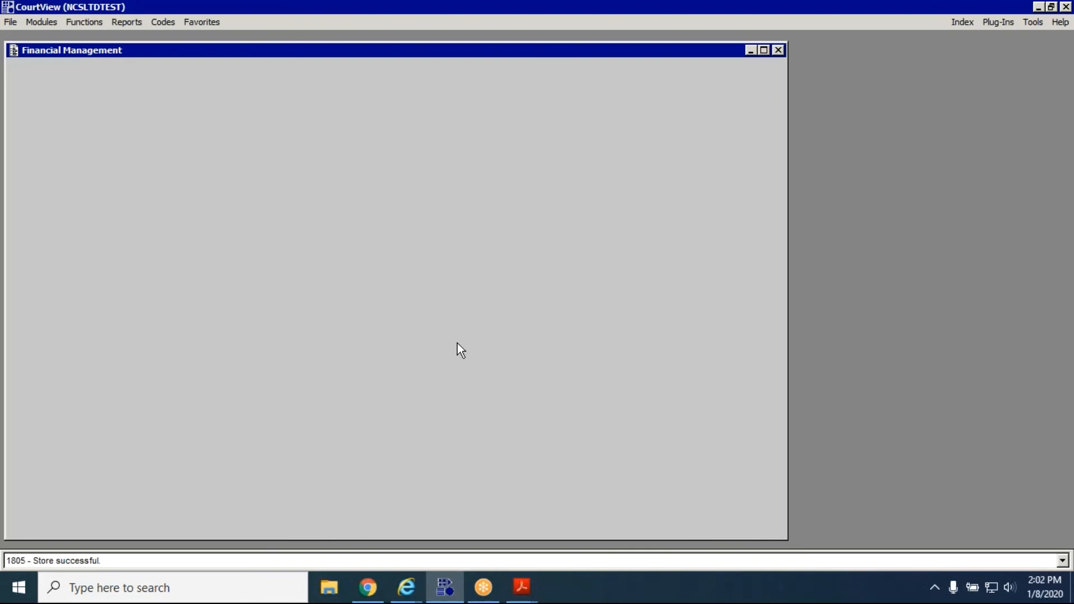
left_click(93, 25)
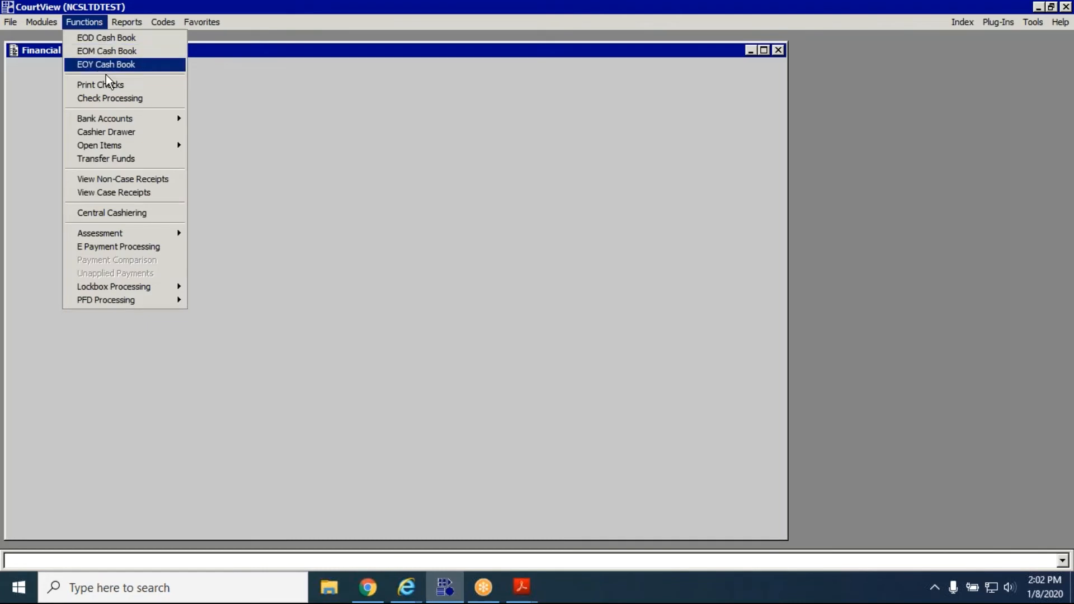
left_click(164, 102)
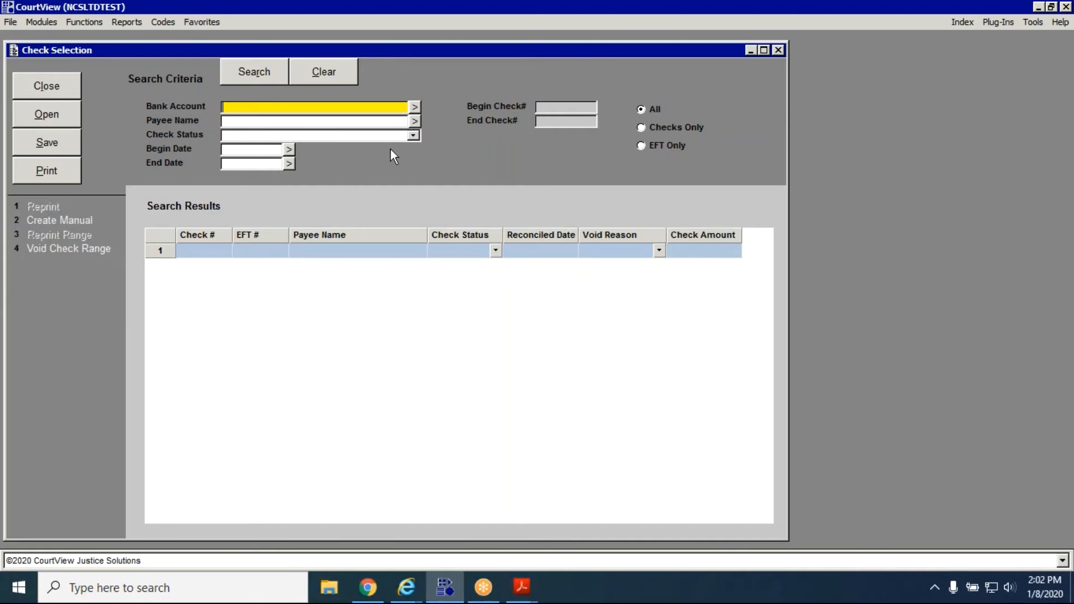
left_click(414, 108)
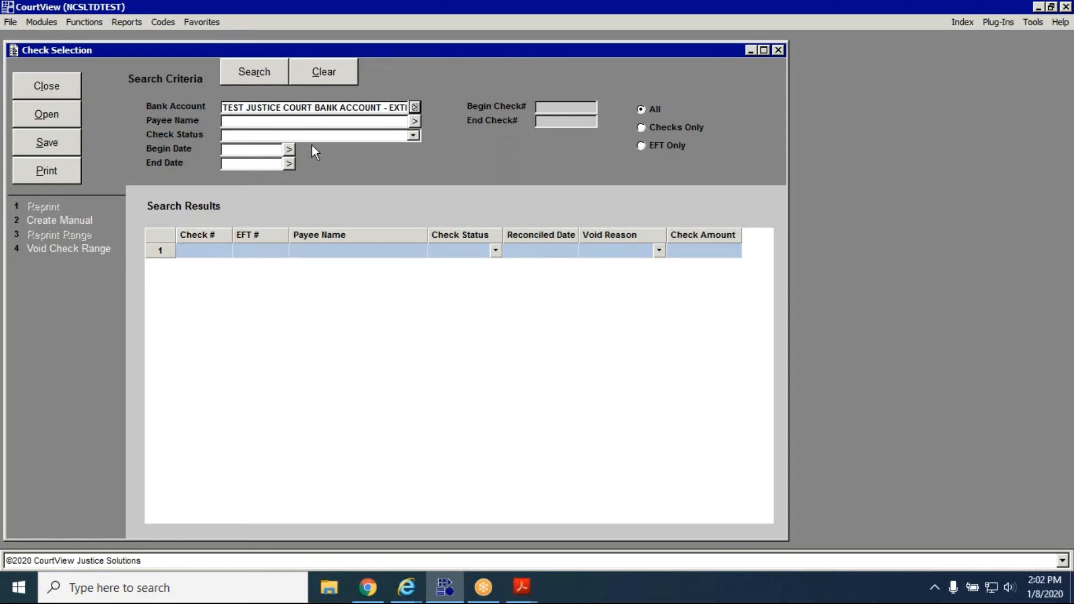
Search for the bank account's checks from begin date 01/08/2020, leaving the check status blank.
left_click(414, 135)
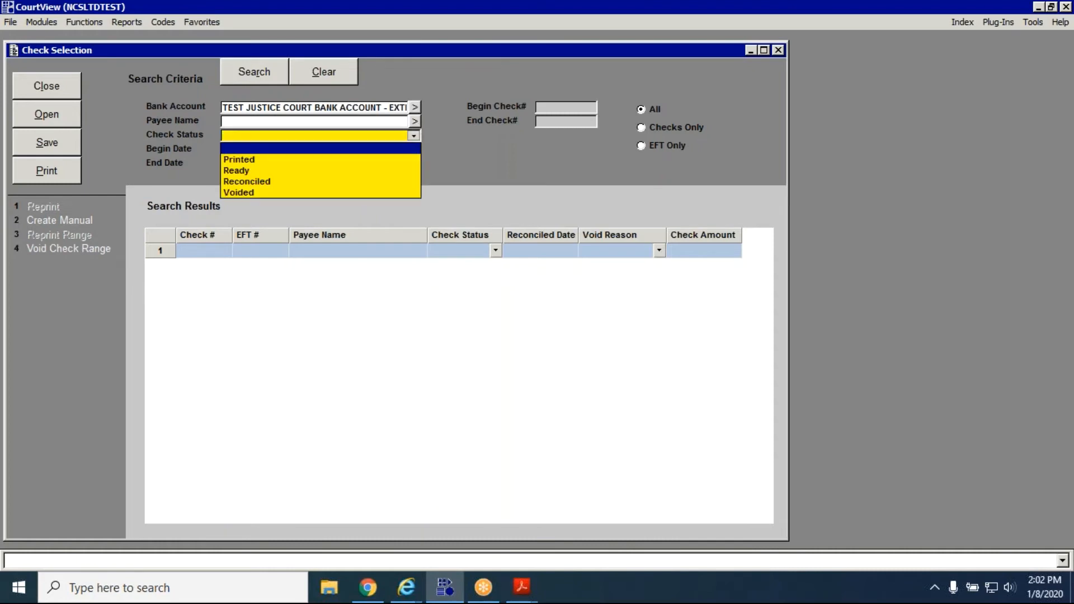
left_click(417, 137)
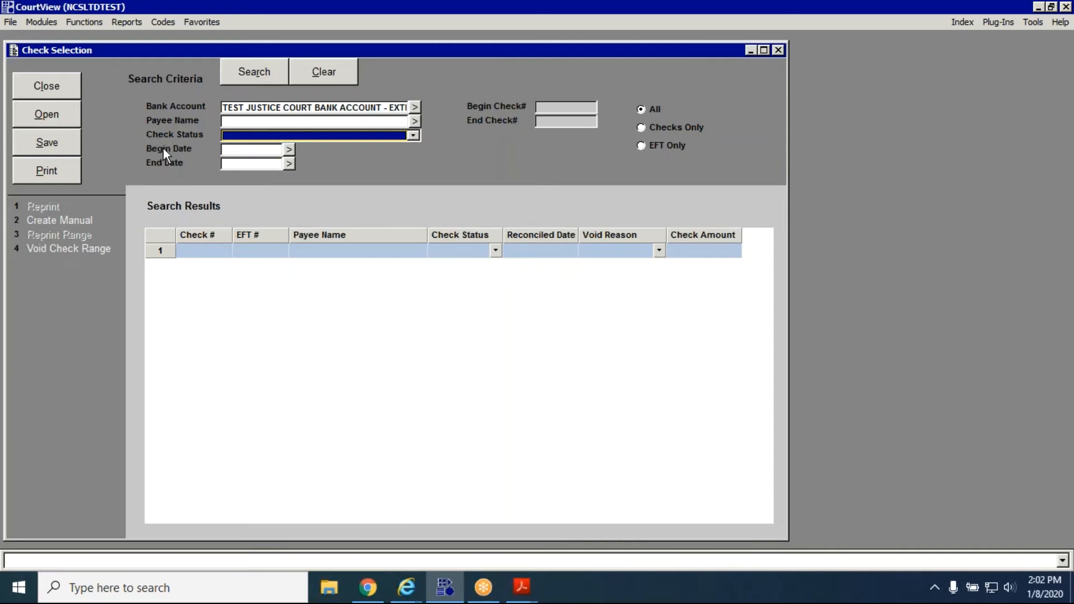
key("Tab")
type("1820")
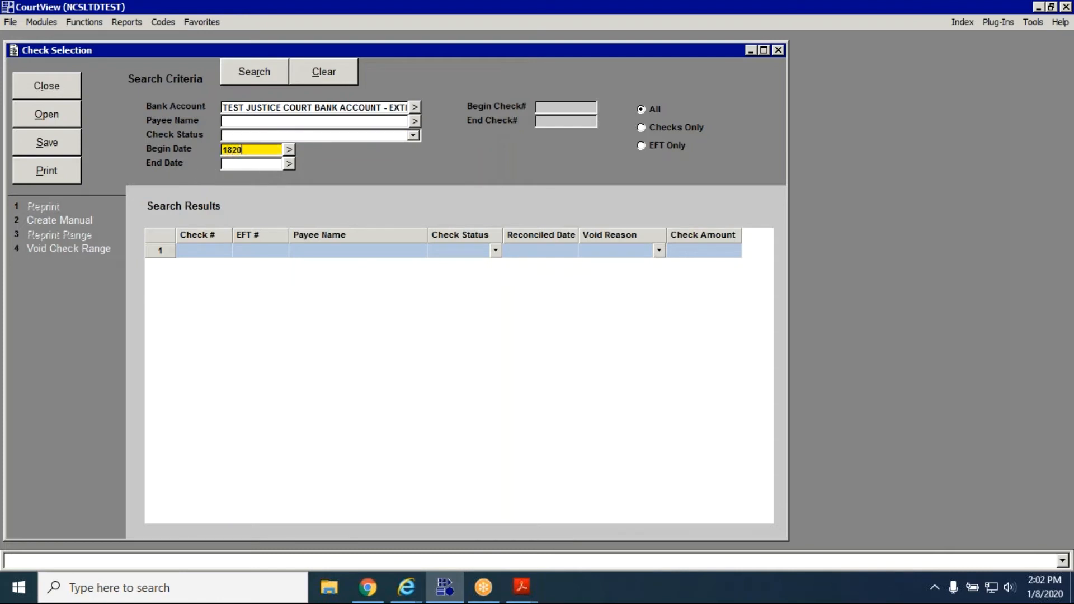
key("Tab")
type("1/0")
type("8/")
type("2020")
key("Tab")
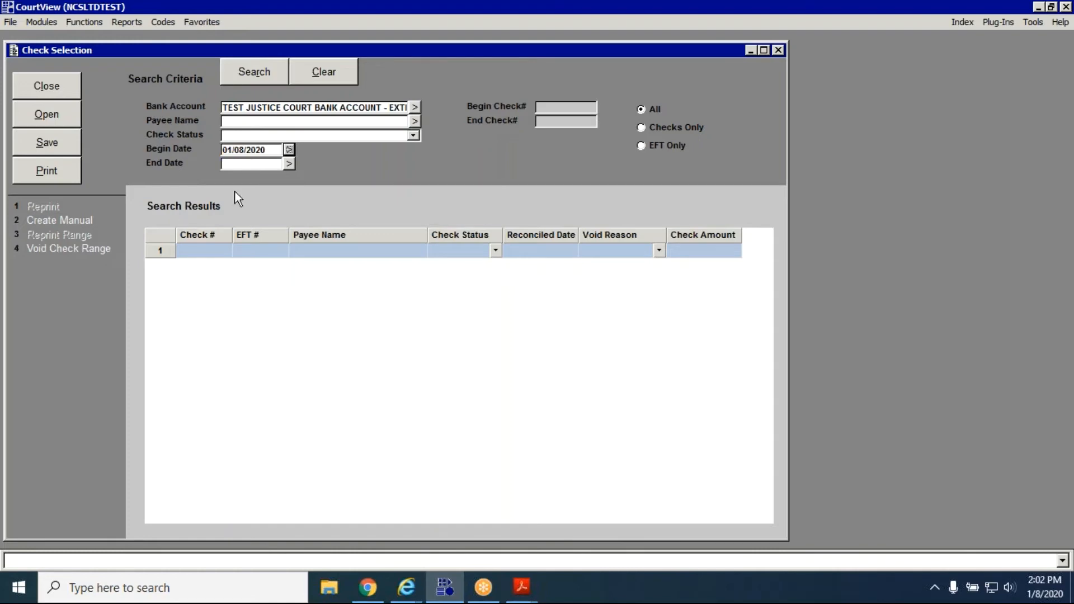
left_click(268, 150)
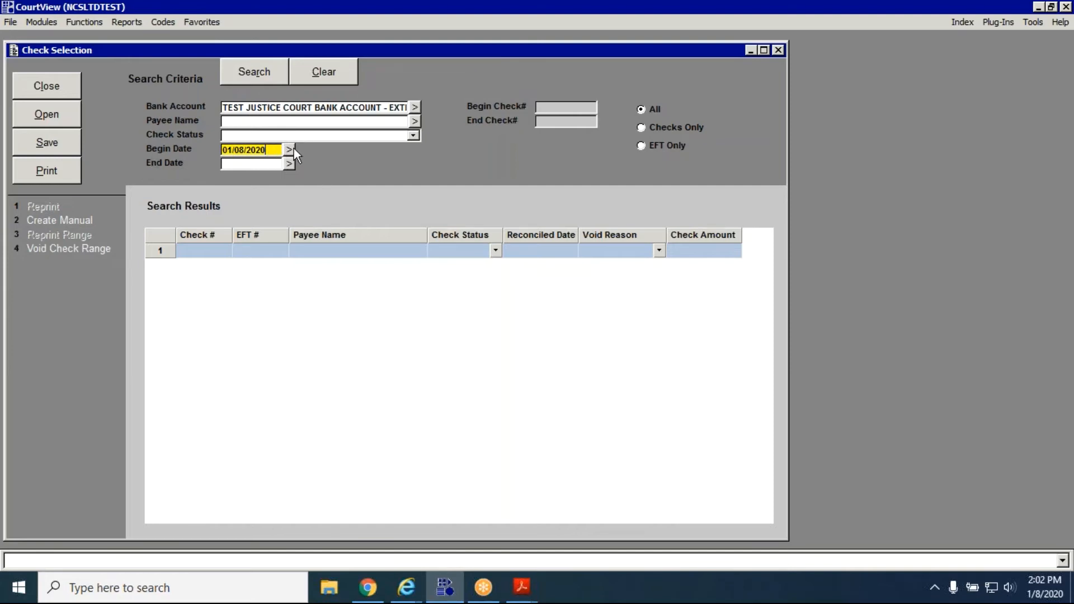
left_click(264, 72)
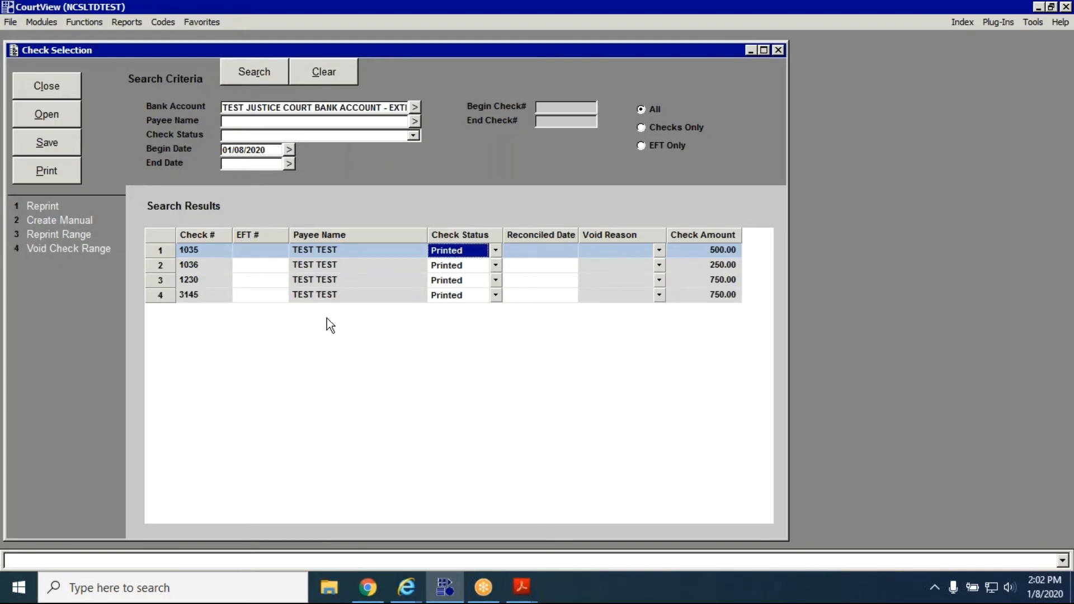
Try the Reconciled status on the last check in the search results, and set it back to Printed.
left_click(324, 295)
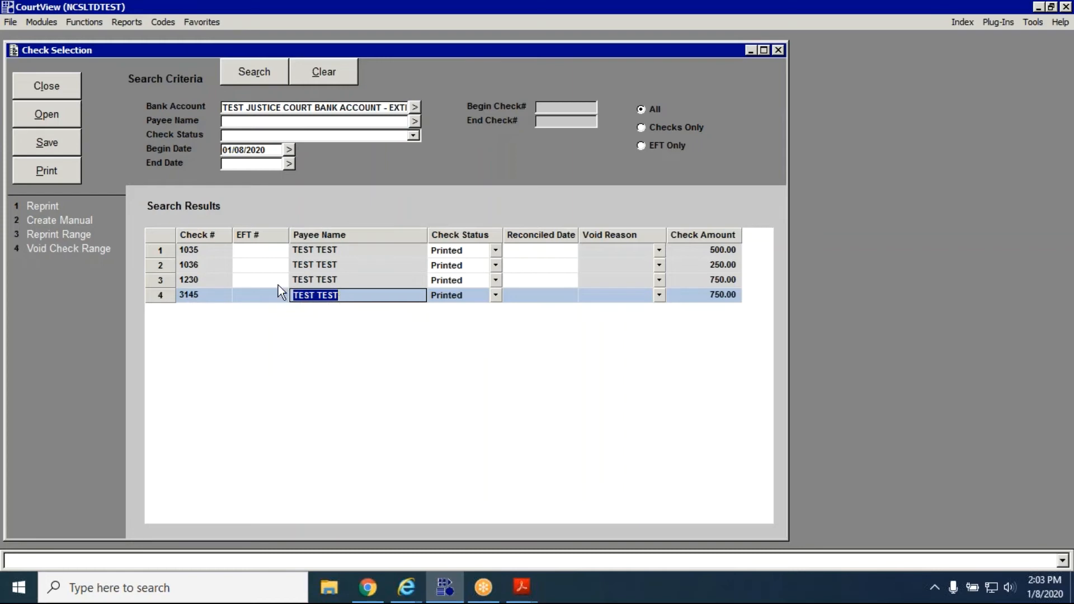
left_click(495, 294)
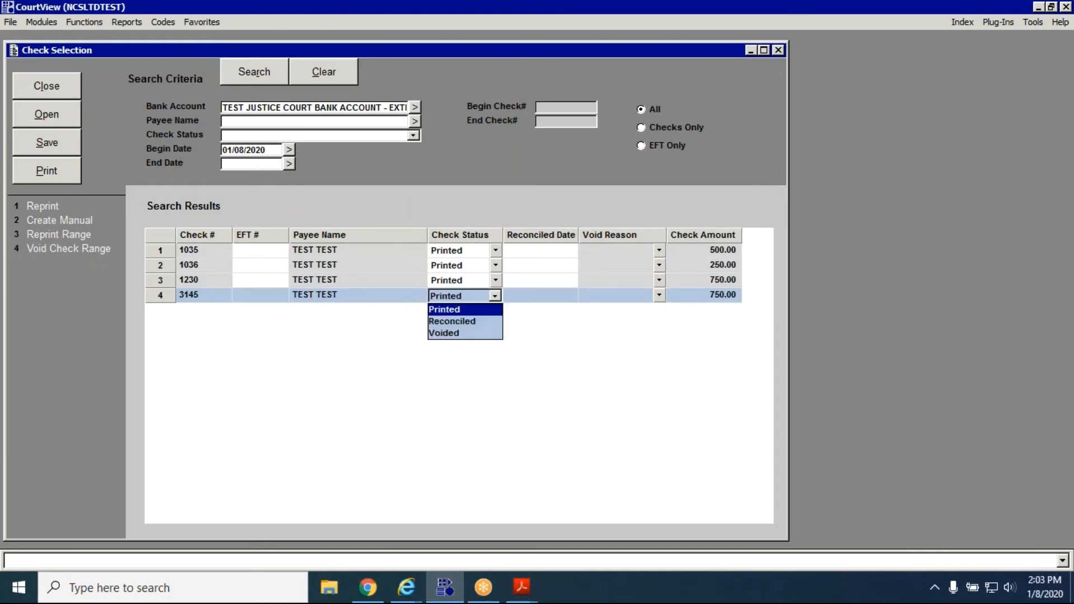
left_click(485, 322)
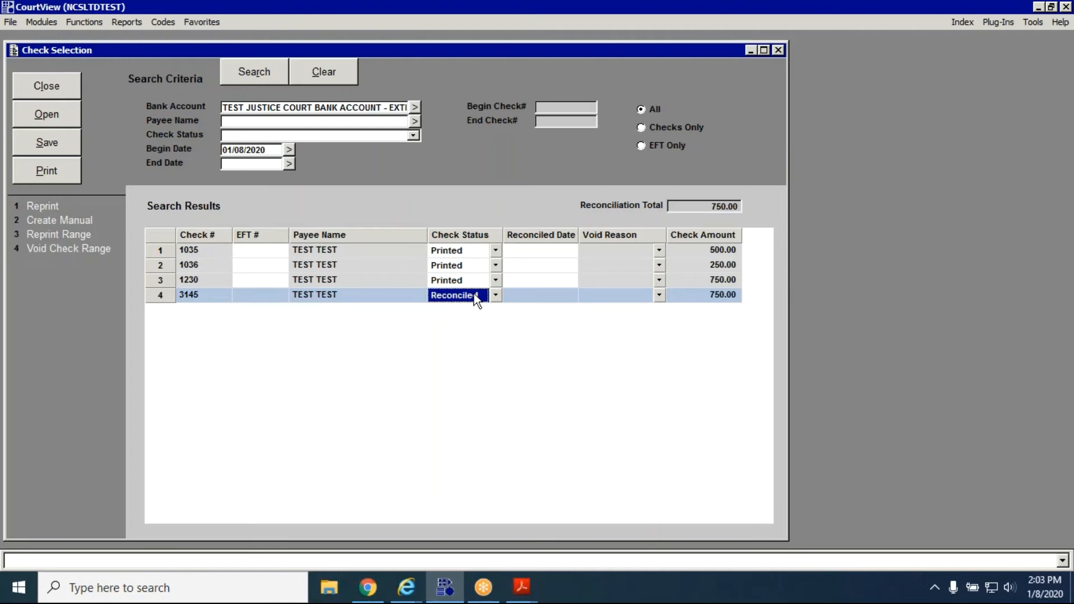
left_click(475, 294)
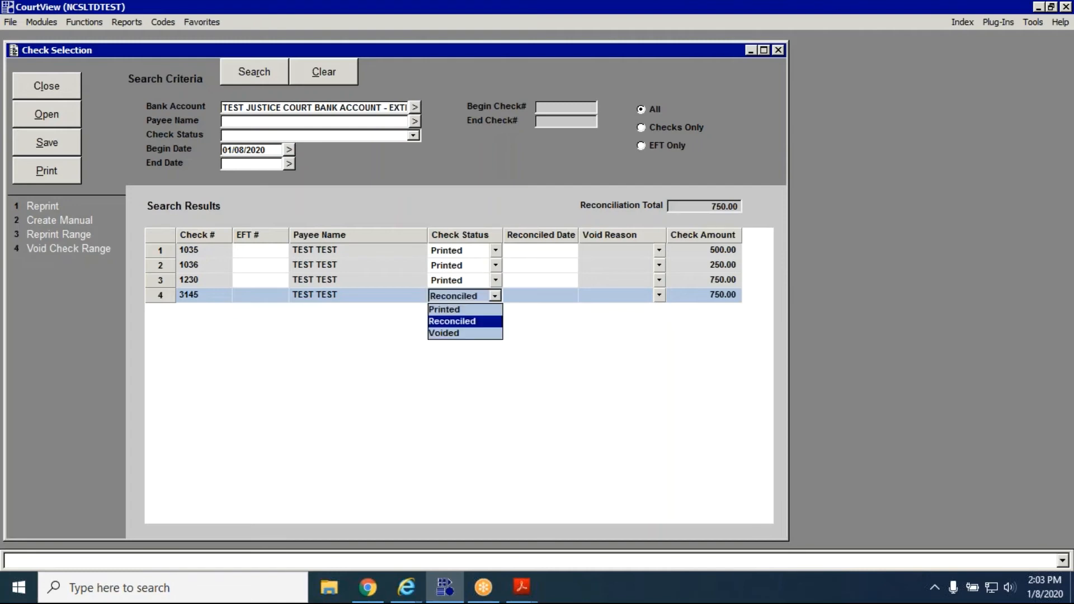
left_click(471, 306)
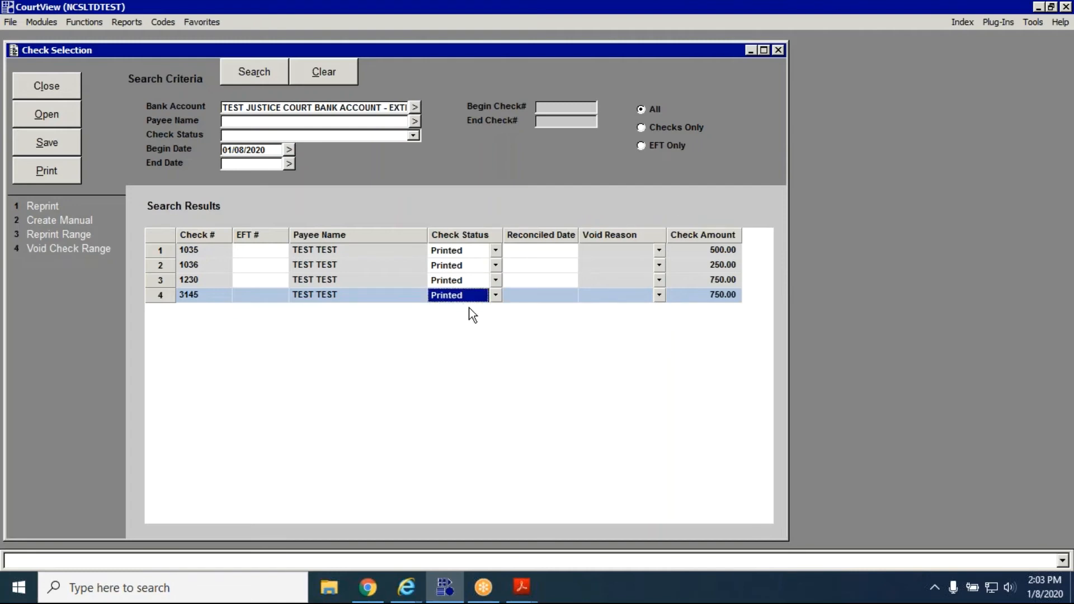
Inspect the last check's reconciled date field and available void reasons, leaving both blank.
left_click(534, 294)
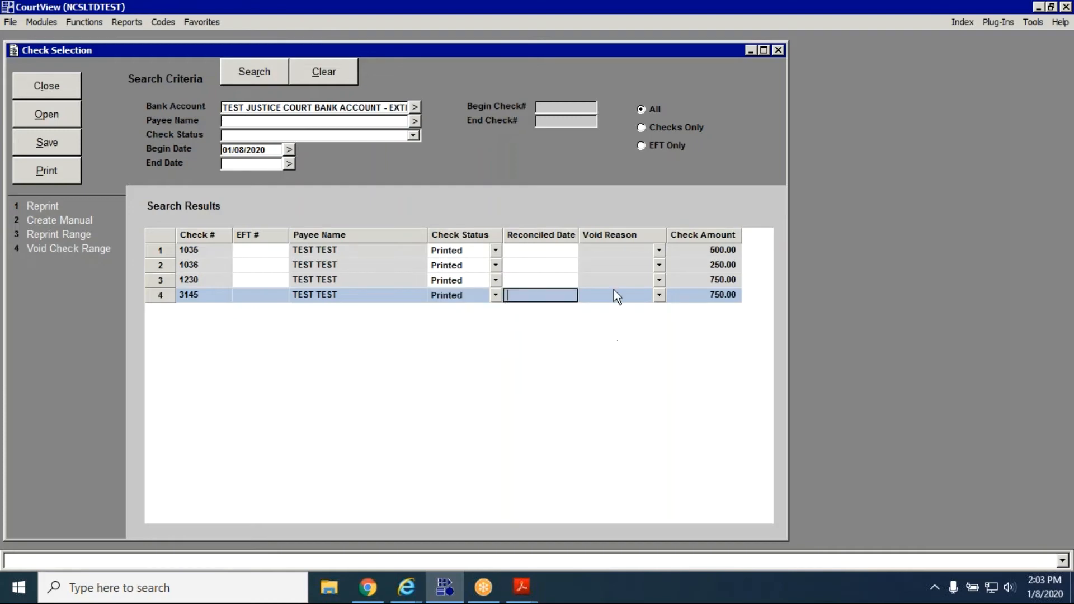
left_click(661, 296)
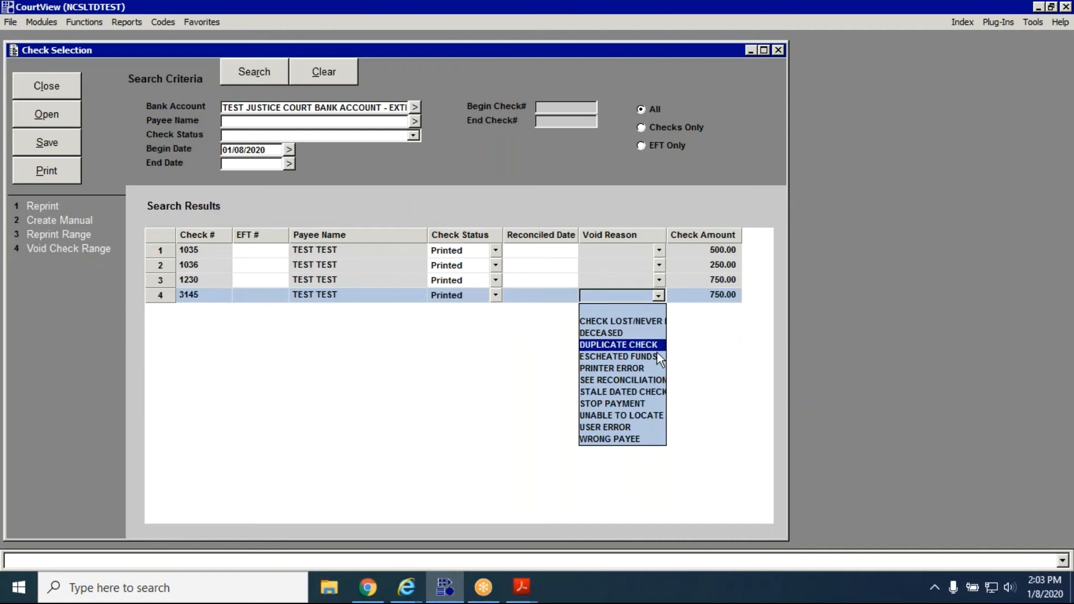
left_click(638, 312)
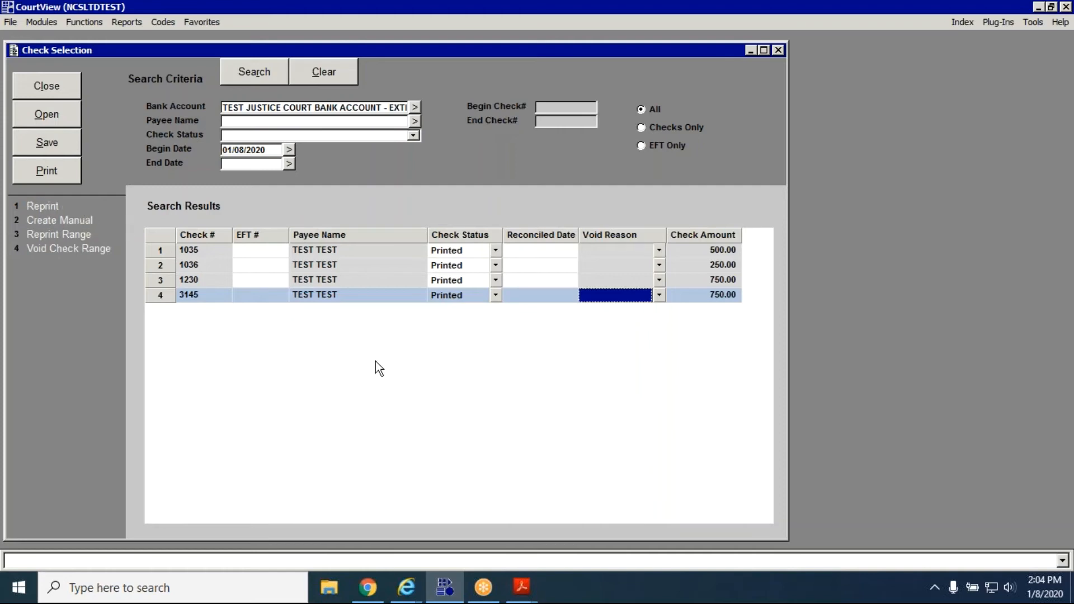
Switch to the Test_Check_Listing PDF in Adobe Acrobat Reader to recheck the listed check, and return to CourtView.
left_click(521, 587)
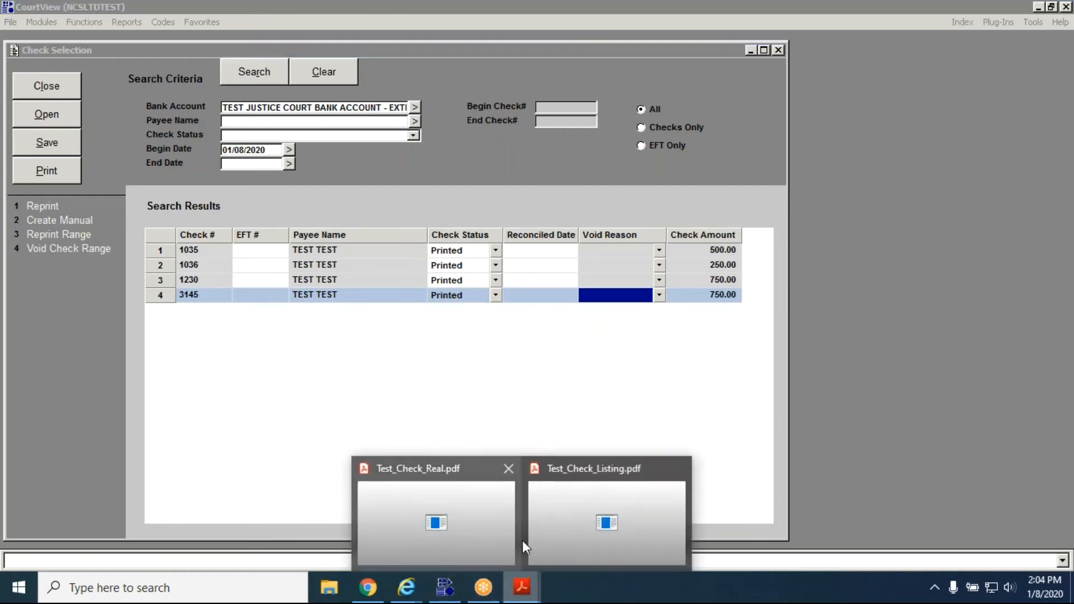
left_click(569, 519)
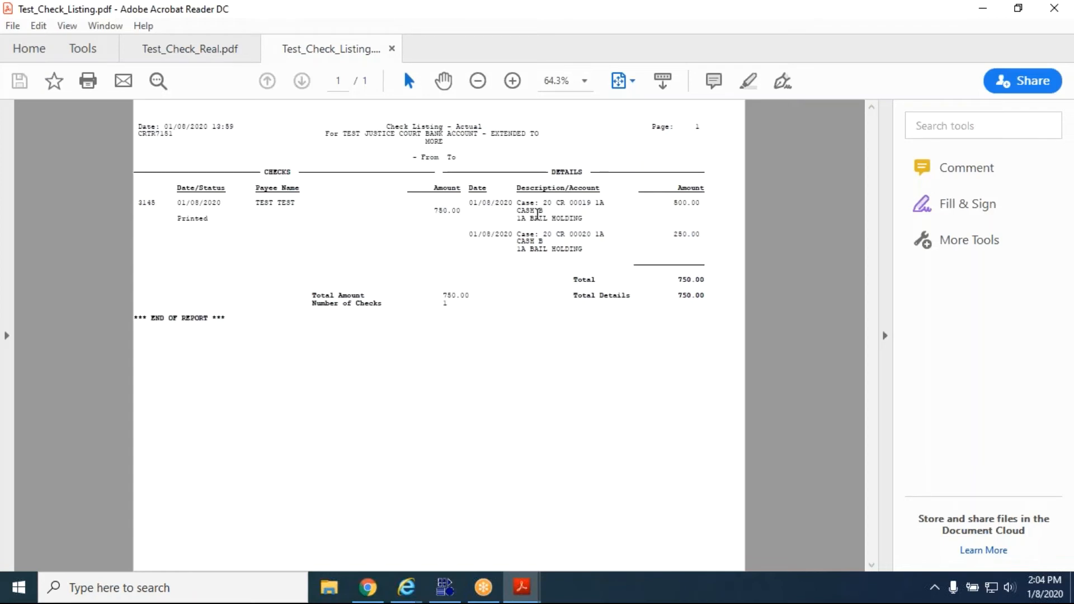
left_click(983, 8)
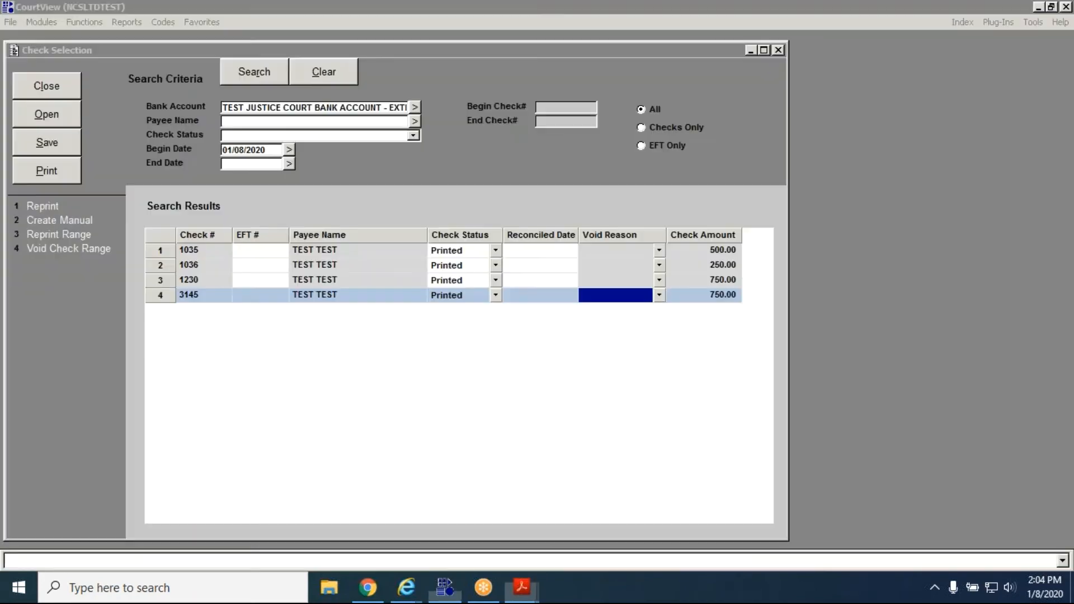
Set the status of the last check in the search results to Voided and save the change.
left_click(496, 296)
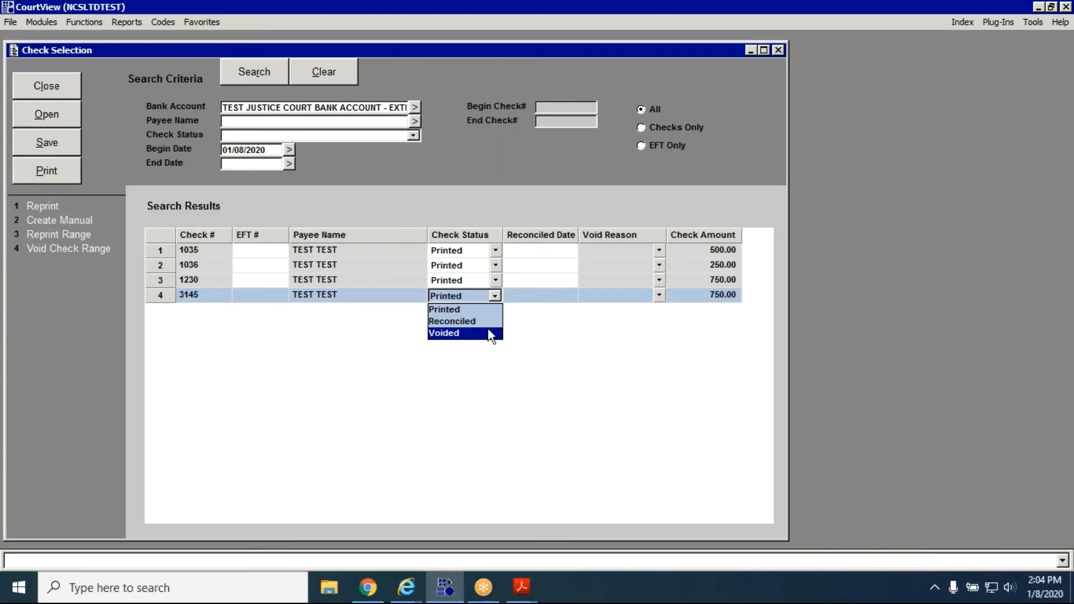
left_click(464, 333)
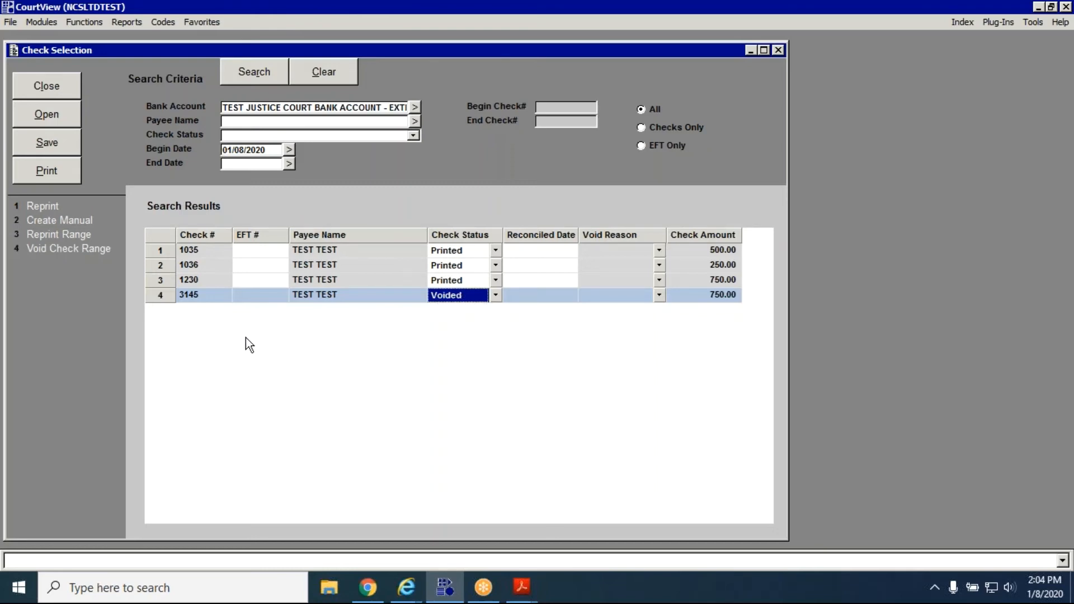
left_click(214, 294)
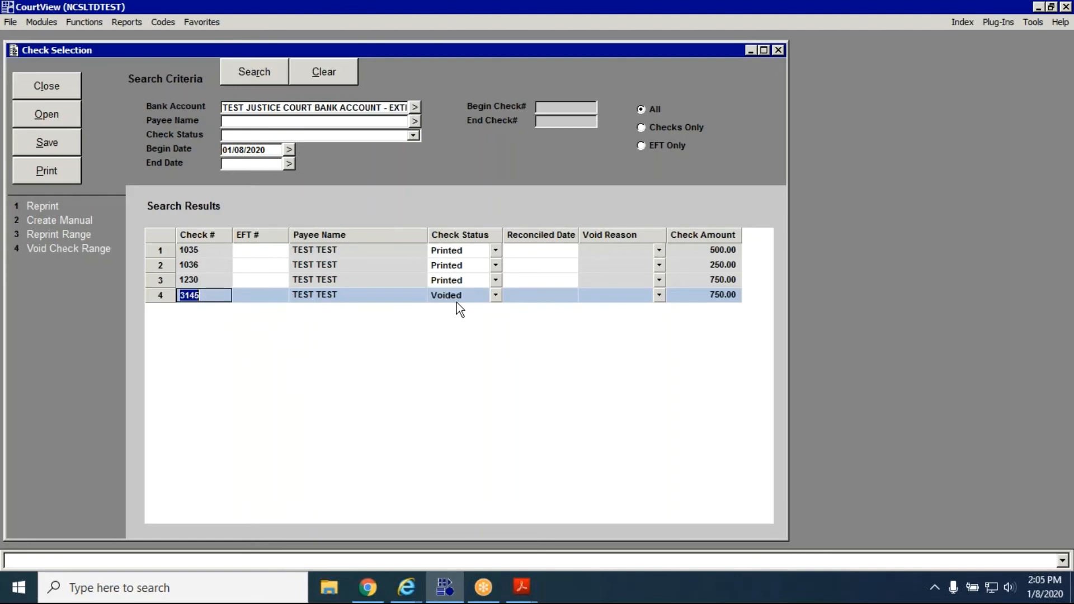
left_click(495, 295)
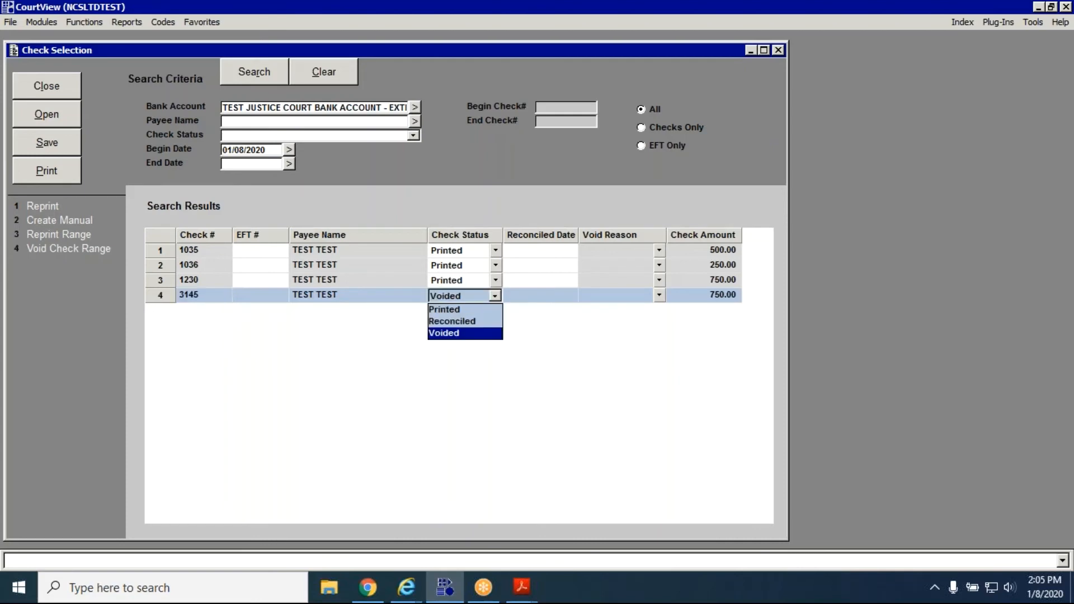
left_click(485, 307)
left_click(495, 295)
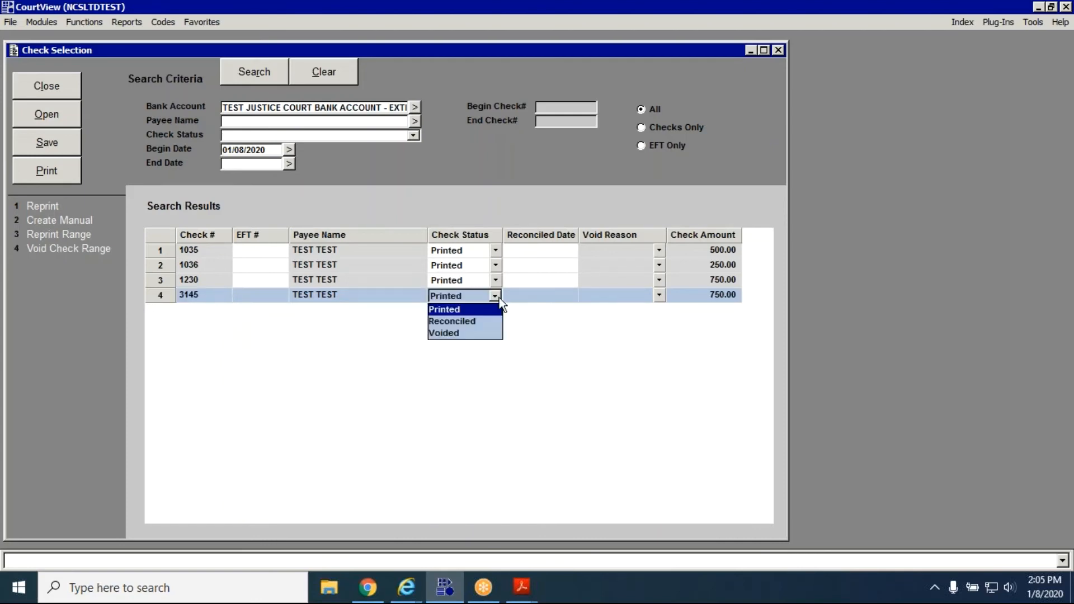
left_click(492, 332)
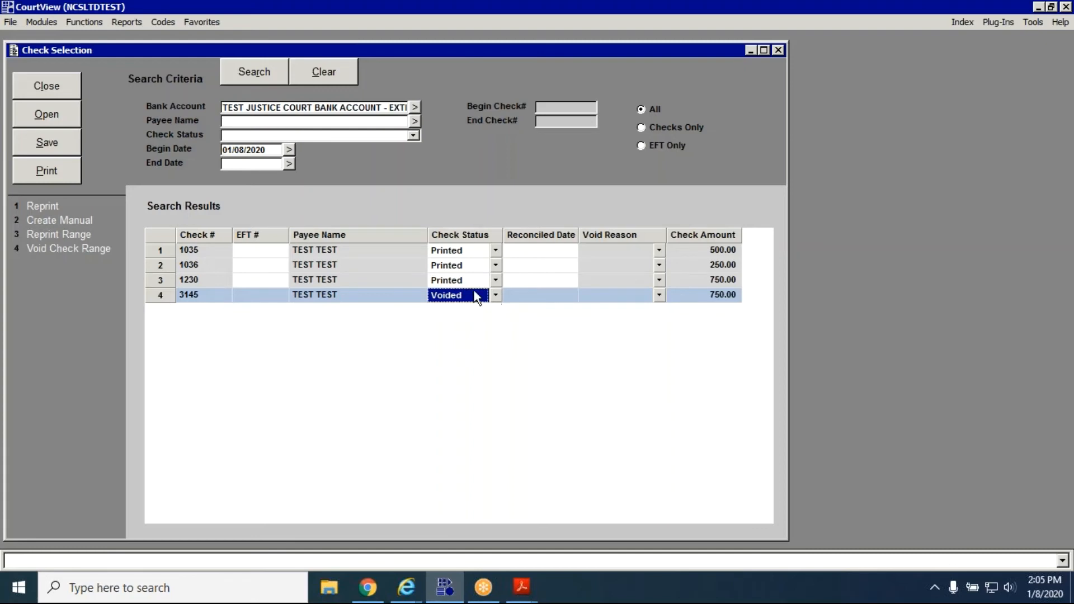
left_click(70, 150)
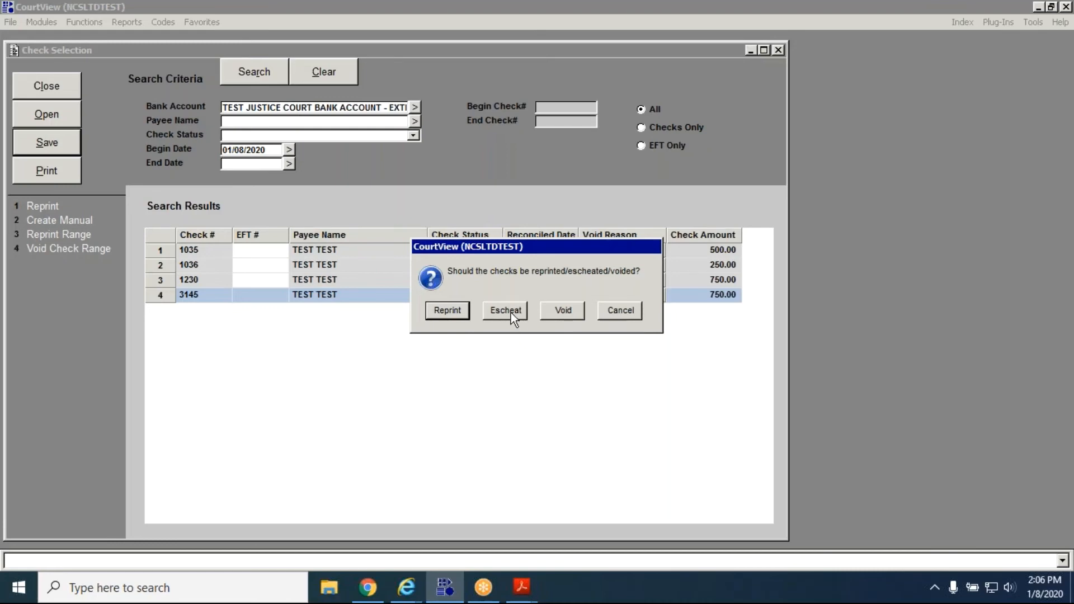
Choose to have the voided check reprinted, and reopen Check Processing.
left_click(453, 311)
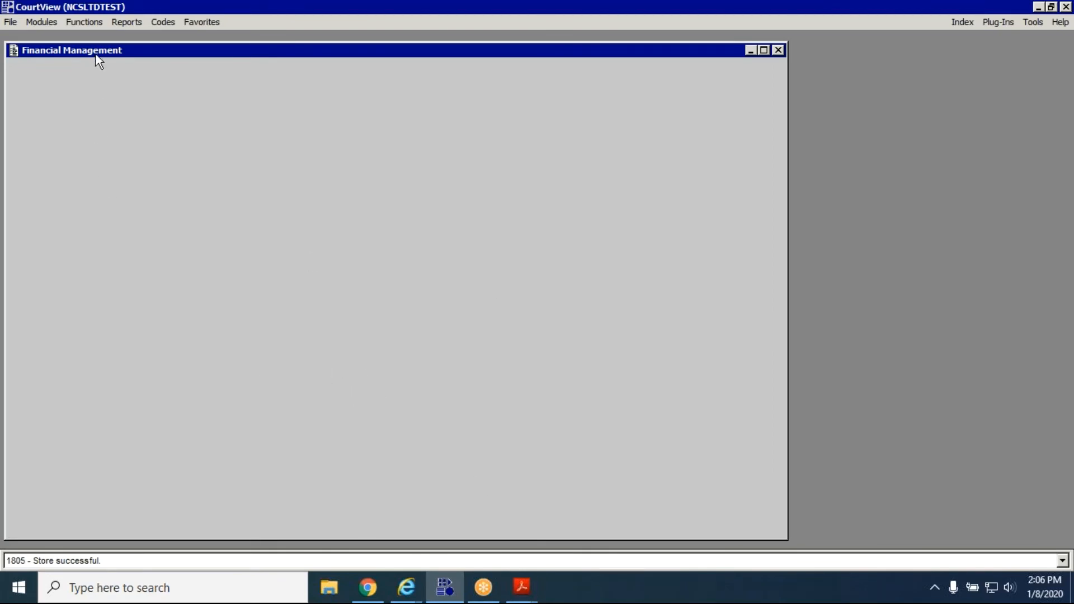
left_click(92, 27)
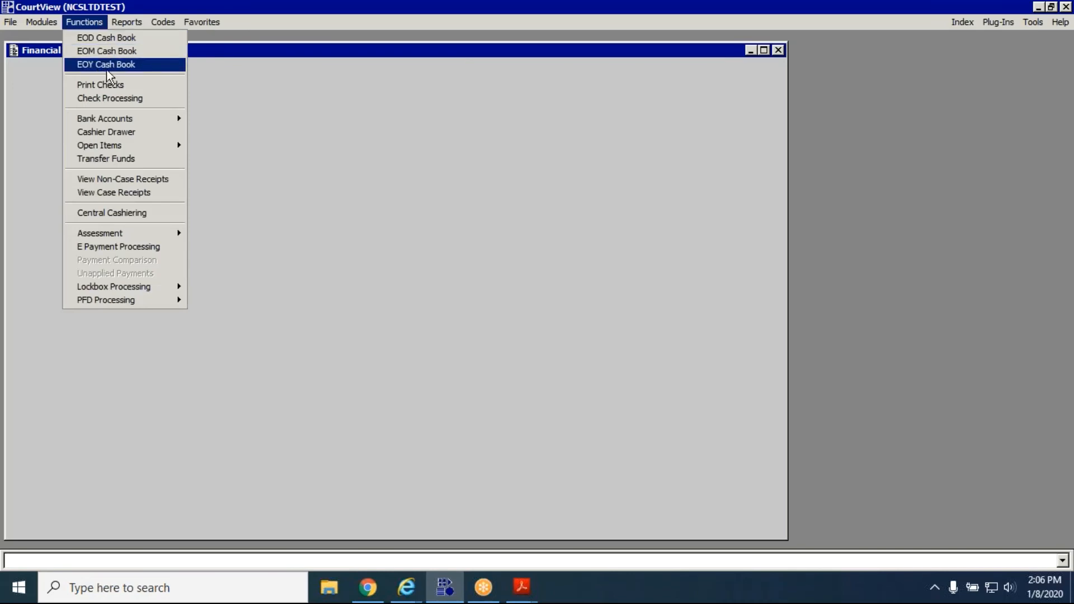
left_click(122, 99)
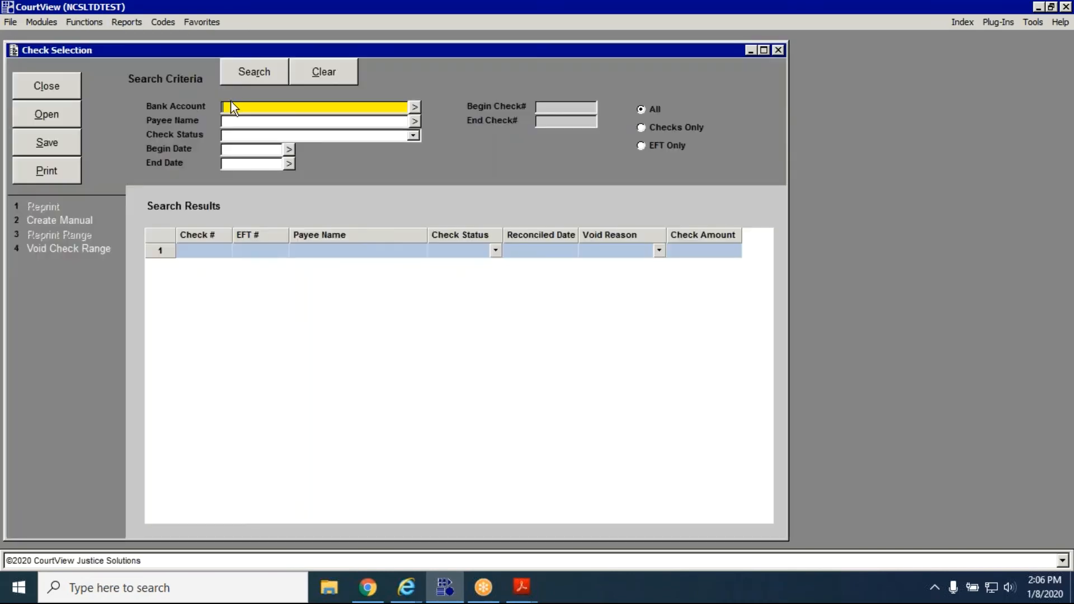
left_click(649, 20)
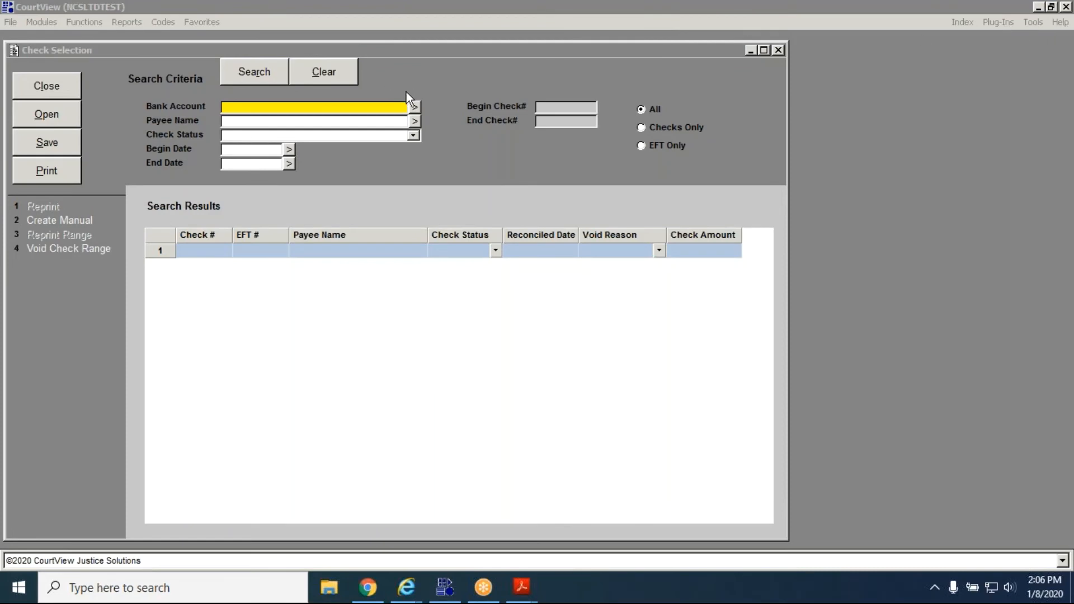
Search for checks on the TEST JUSTICE COURT BANK ACCOUNT with a begin date of 1/8/20.
left_click(415, 107)
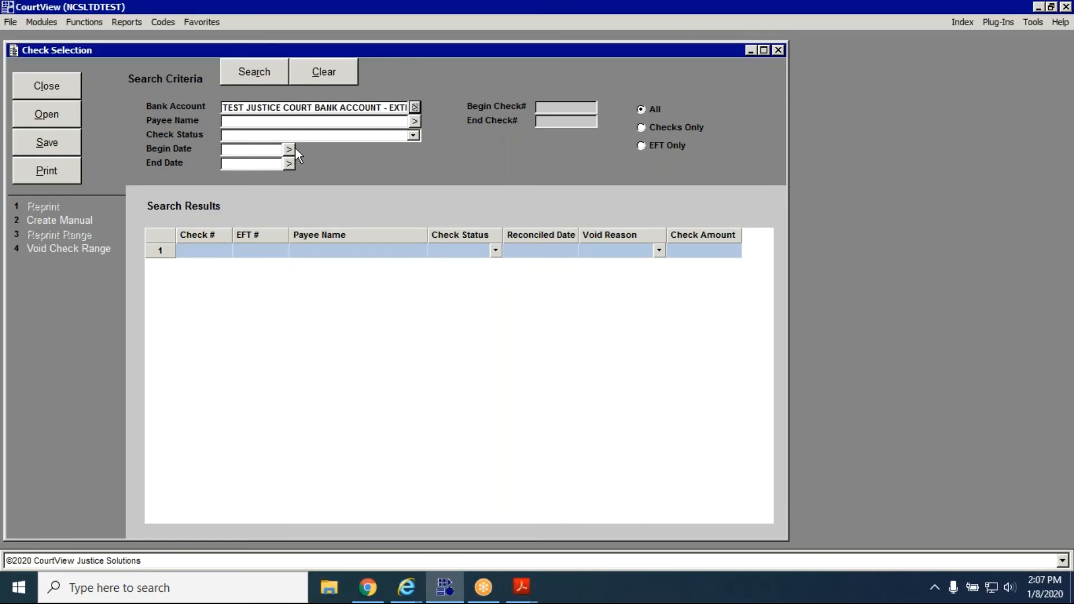
left_click(278, 150)
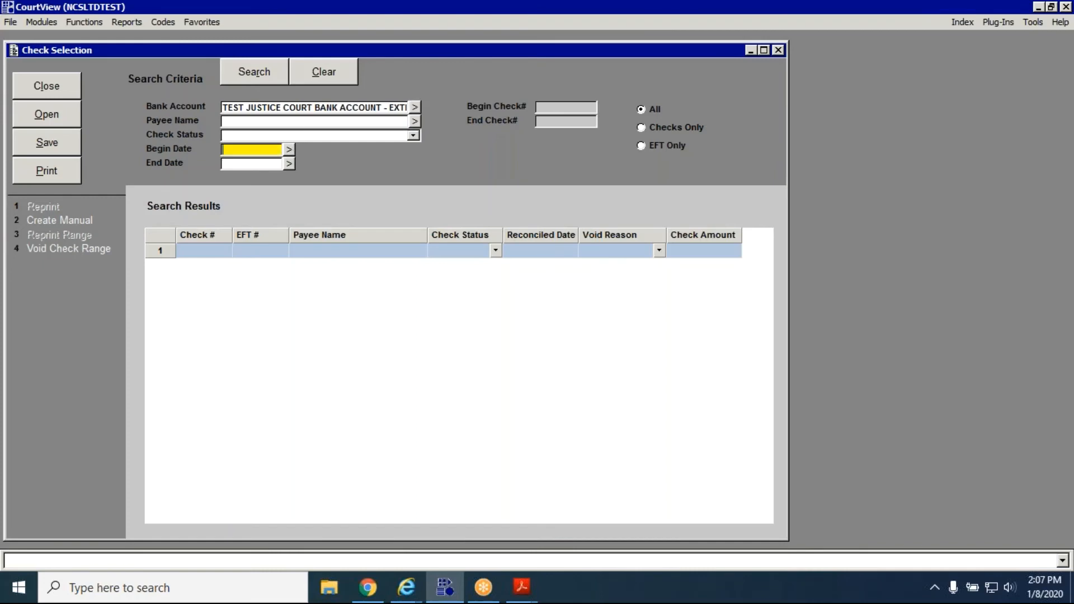
type("1/8/20")
left_click(261, 79)
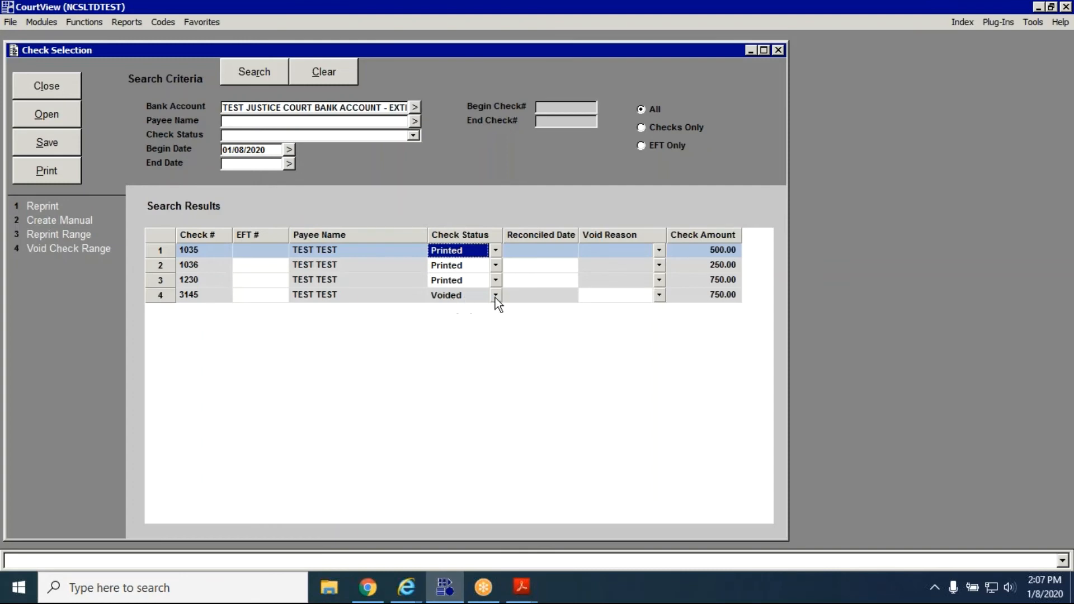
Set the void reason of check 3145 to USER ERROR, and clear the begin date from the search criteria.
left_click(659, 296)
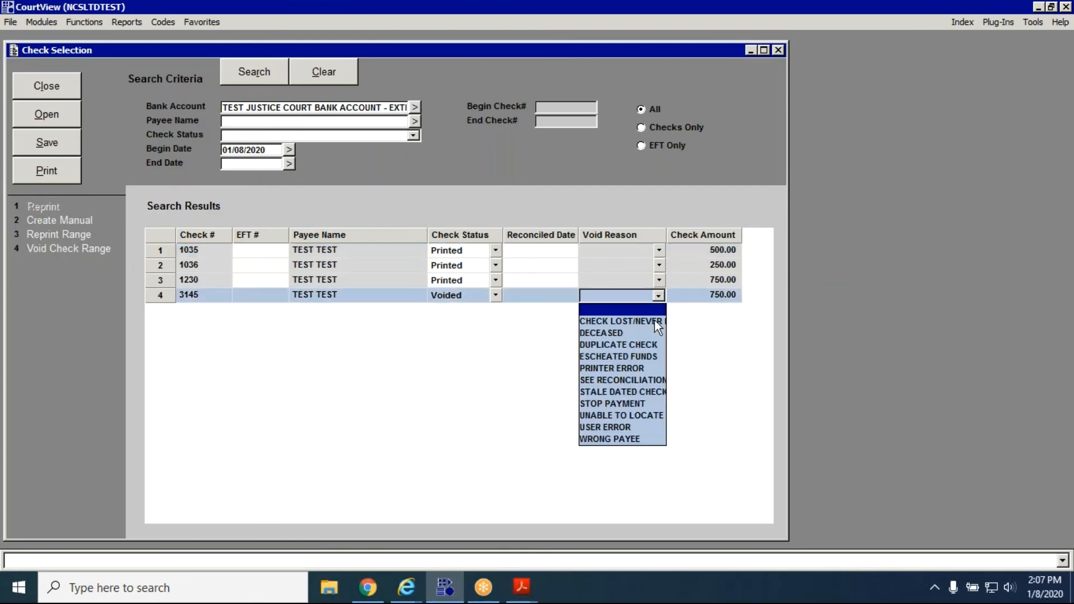
left_click(643, 428)
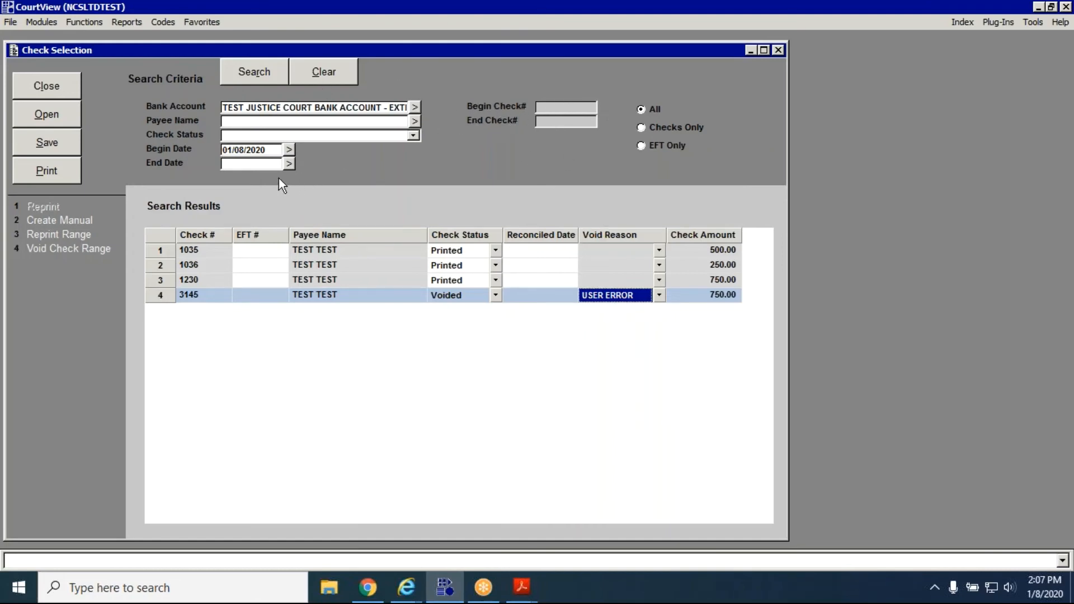
left_click(272, 149)
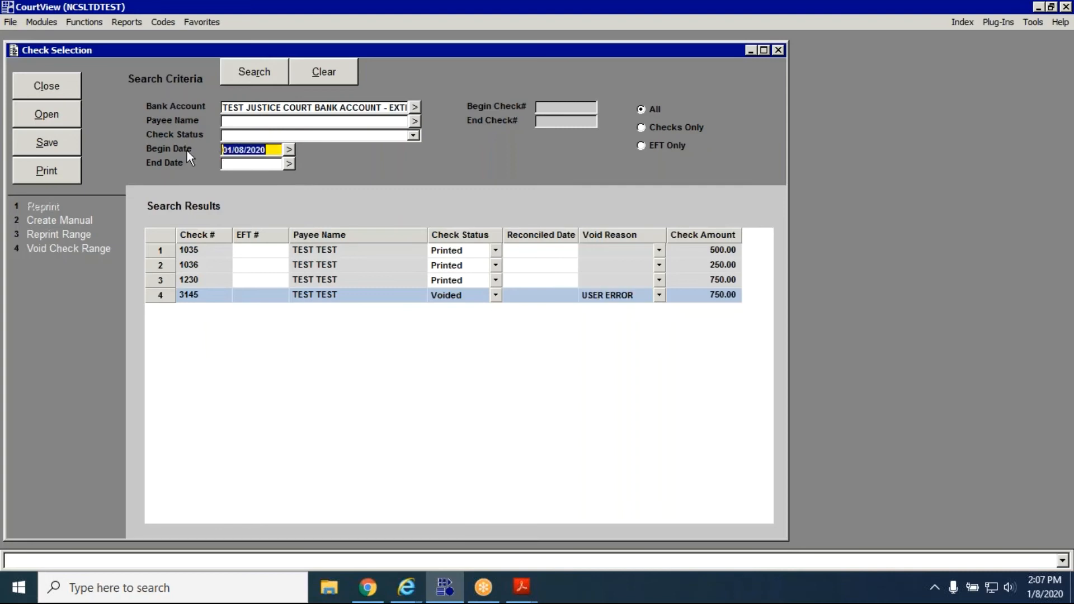
key("Delete")
Limit the search criteria to Checks Only, with 3145 as both the beginning and ending check number.
left_click(553, 107)
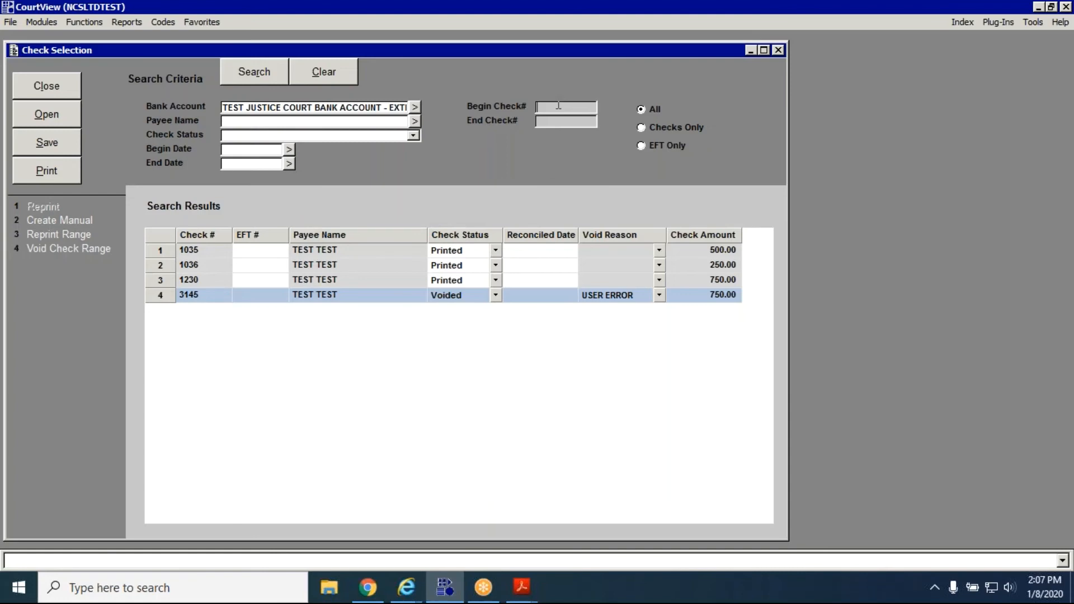
left_click(649, 127)
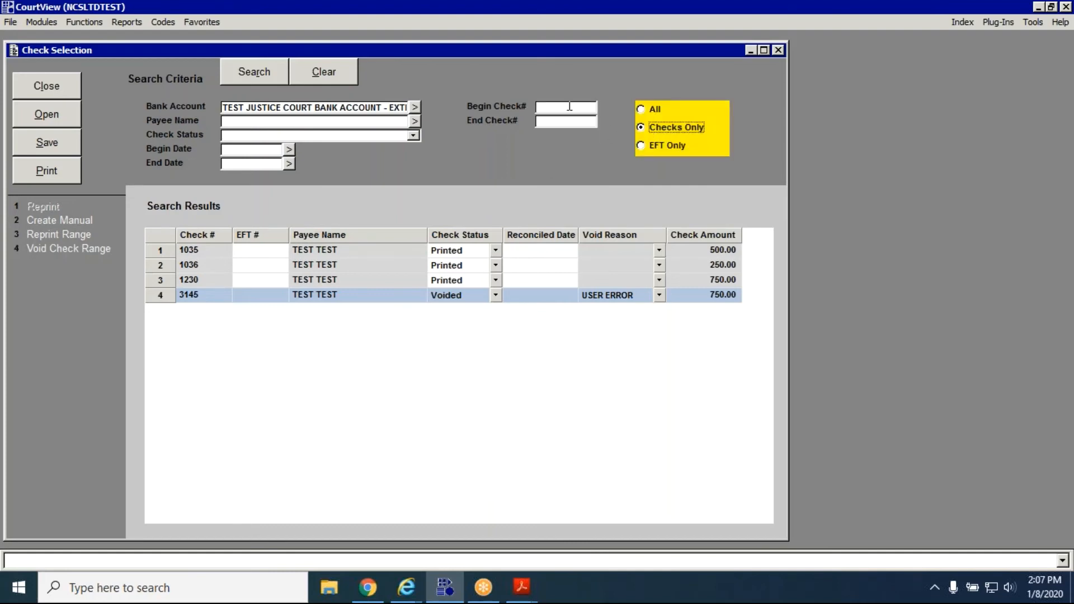
left_click(570, 106)
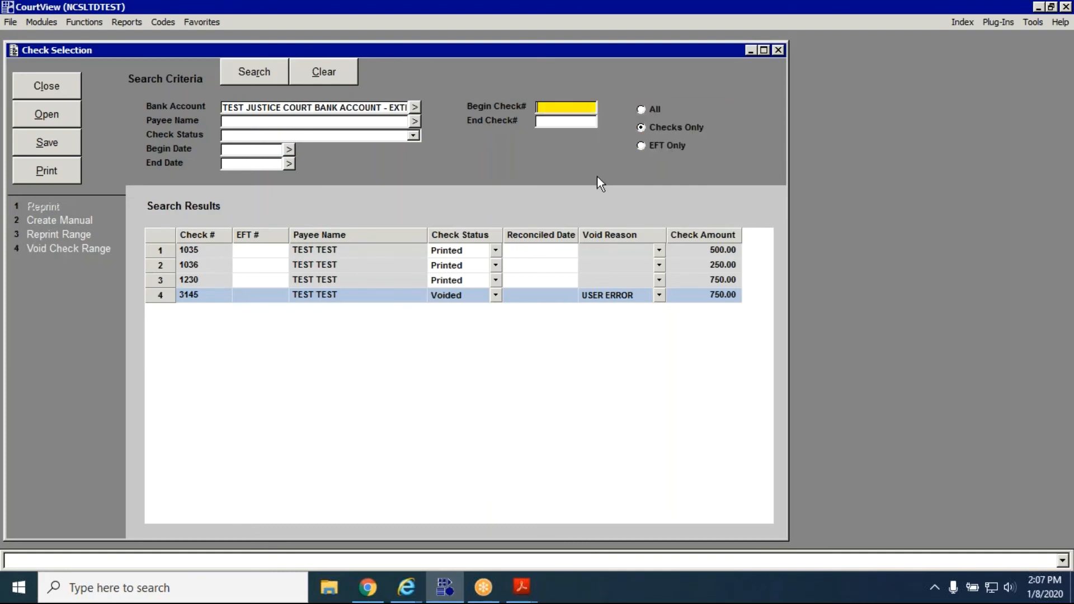
type("3145")
left_click(573, 122)
type("3145")
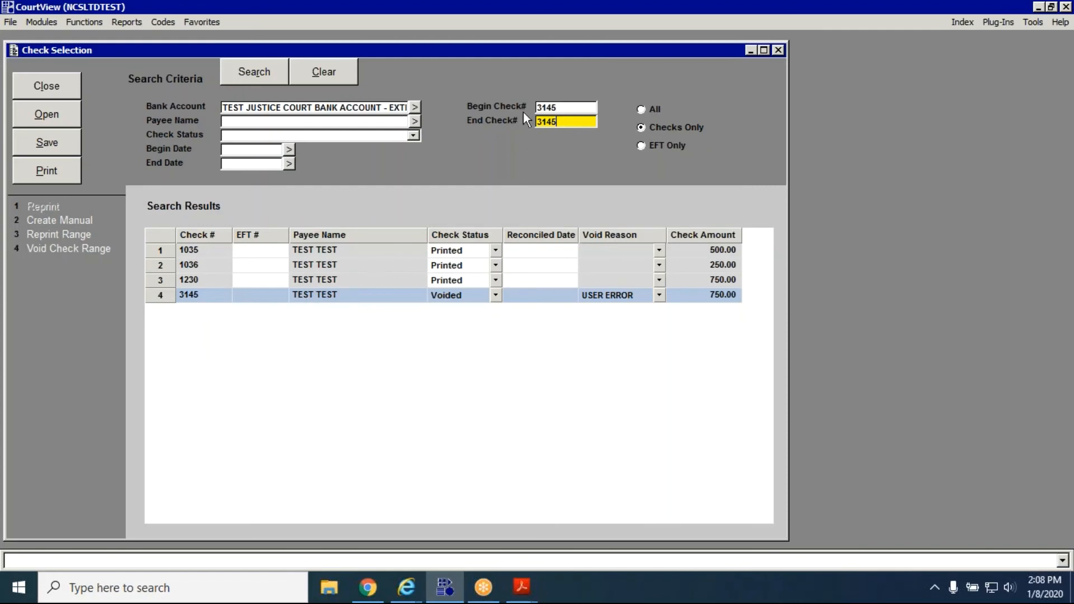
left_click(574, 109)
key("Tab")
Run the search for check 3145, saving the pending changes to the results.
left_click(260, 74)
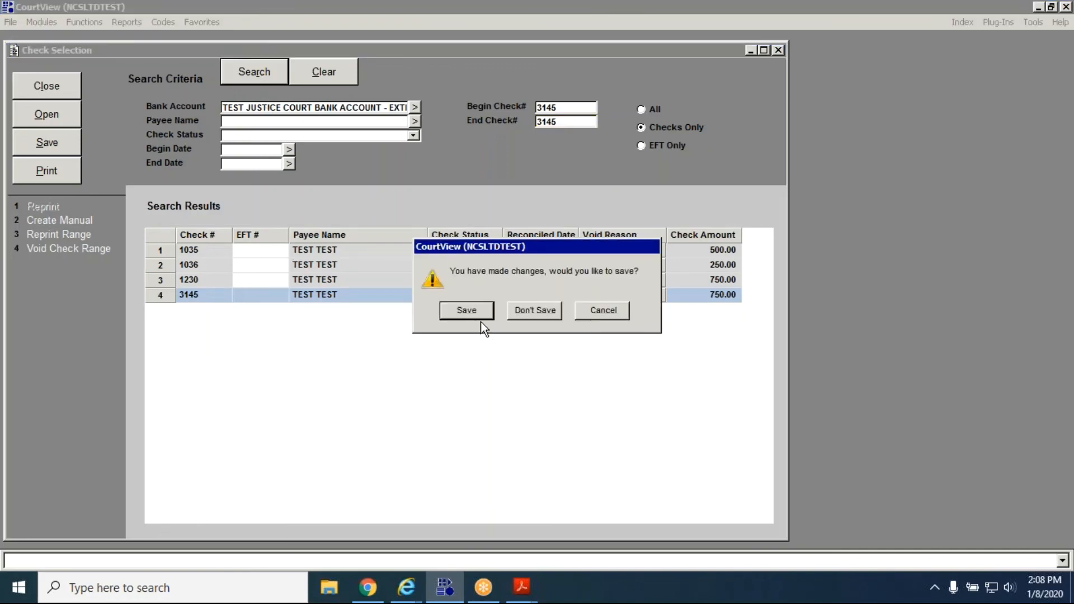
left_click(589, 318)
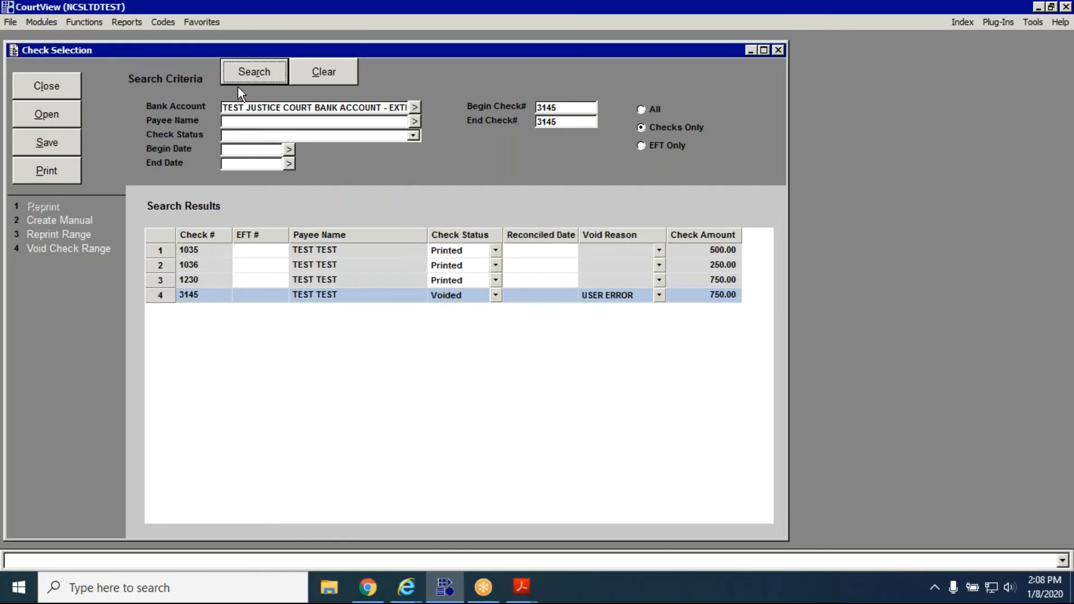
left_click(605, 301)
left_click(612, 305)
left_click(260, 77)
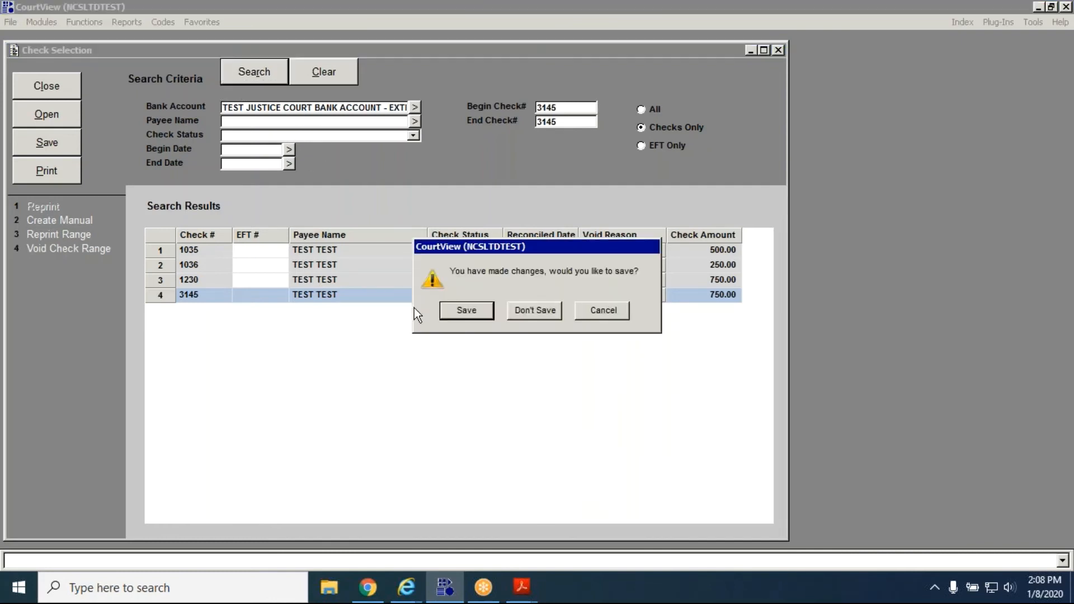
left_click(466, 309)
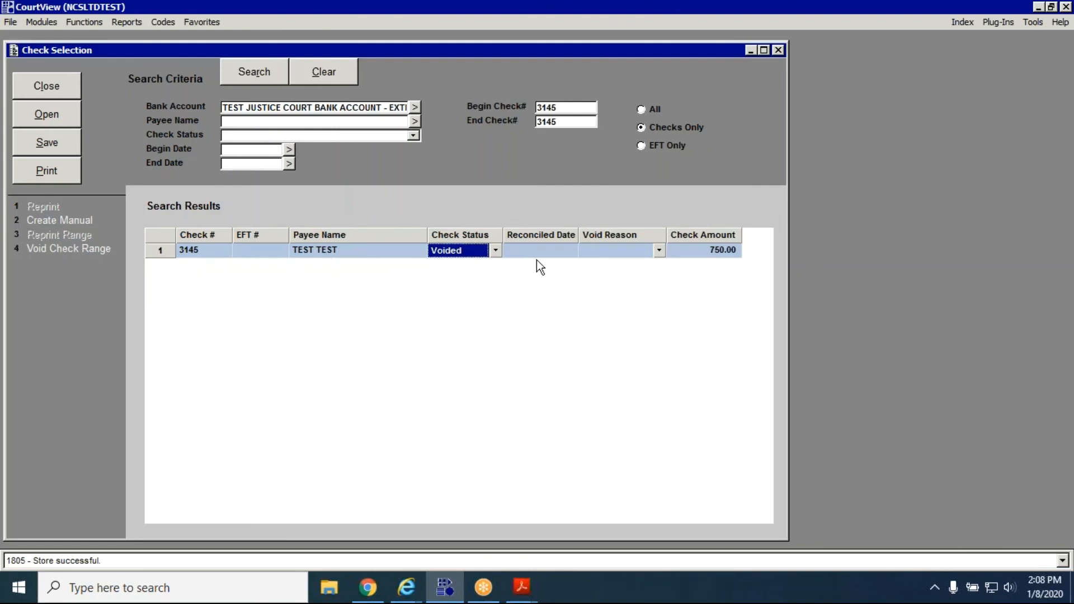
Select USER ERROR as the void reason for the voided check 3145 again and save the record.
left_click(659, 250)
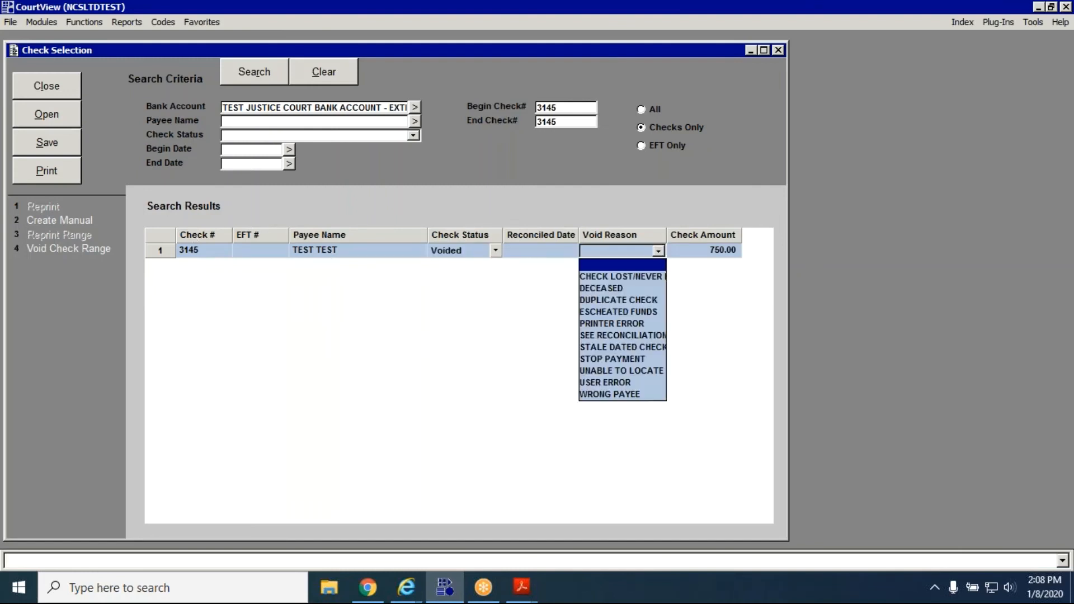
left_click(641, 386)
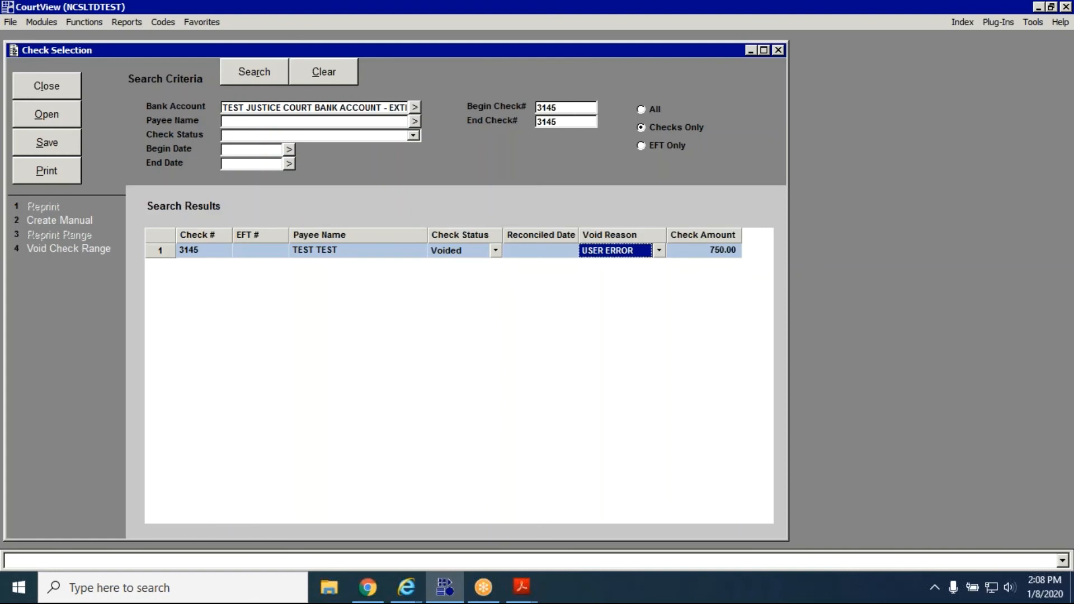
left_click(49, 142)
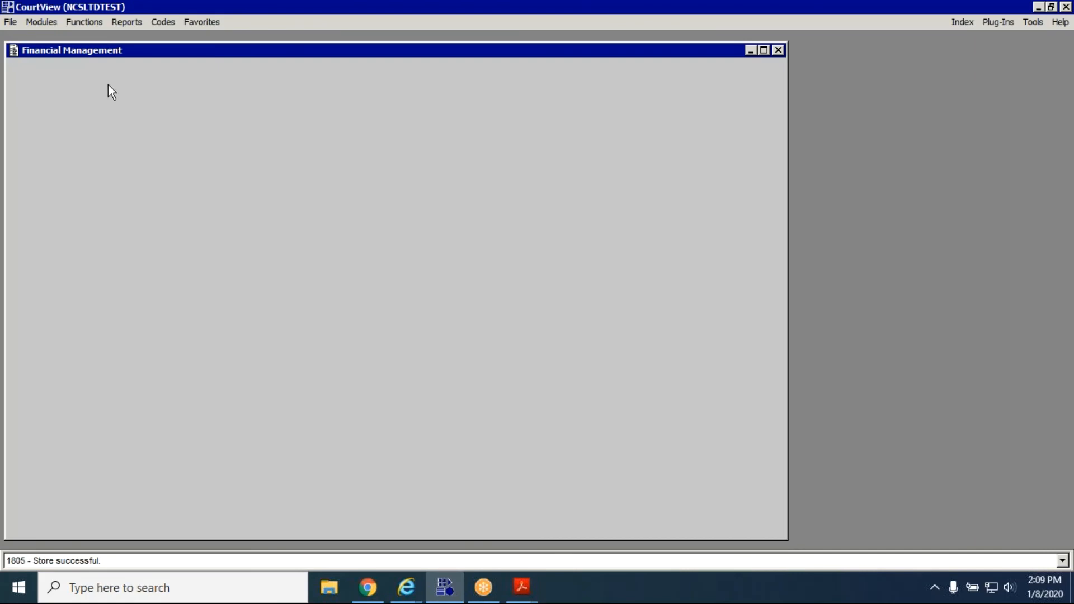
Open Print Checks and load the pending checks for the TEST JUSTICE COURT BANK ACCOUNT.
left_click(93, 22)
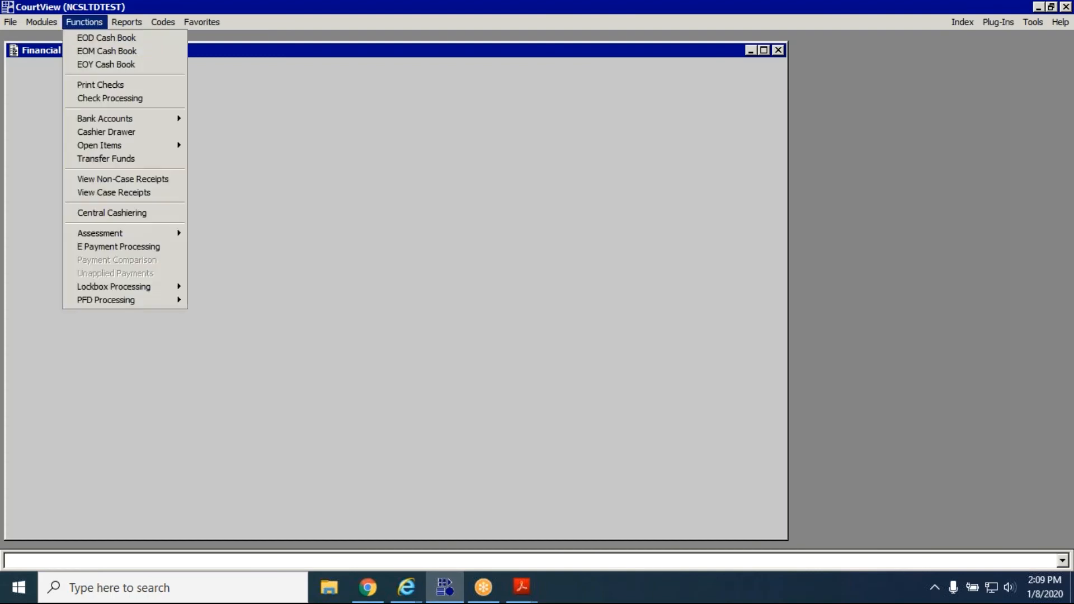
left_click(143, 88)
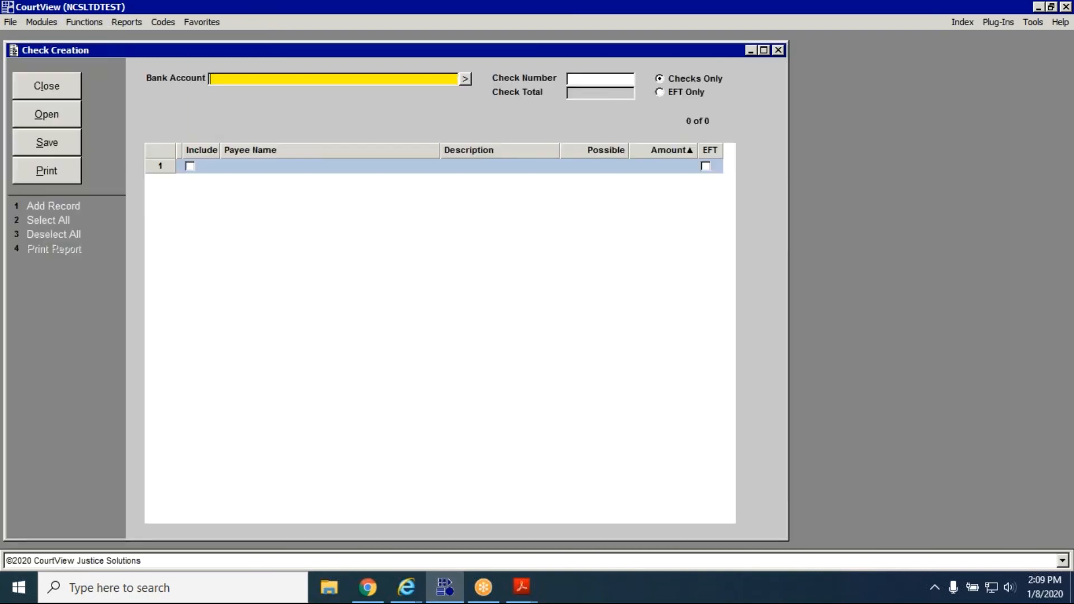
left_click(464, 80)
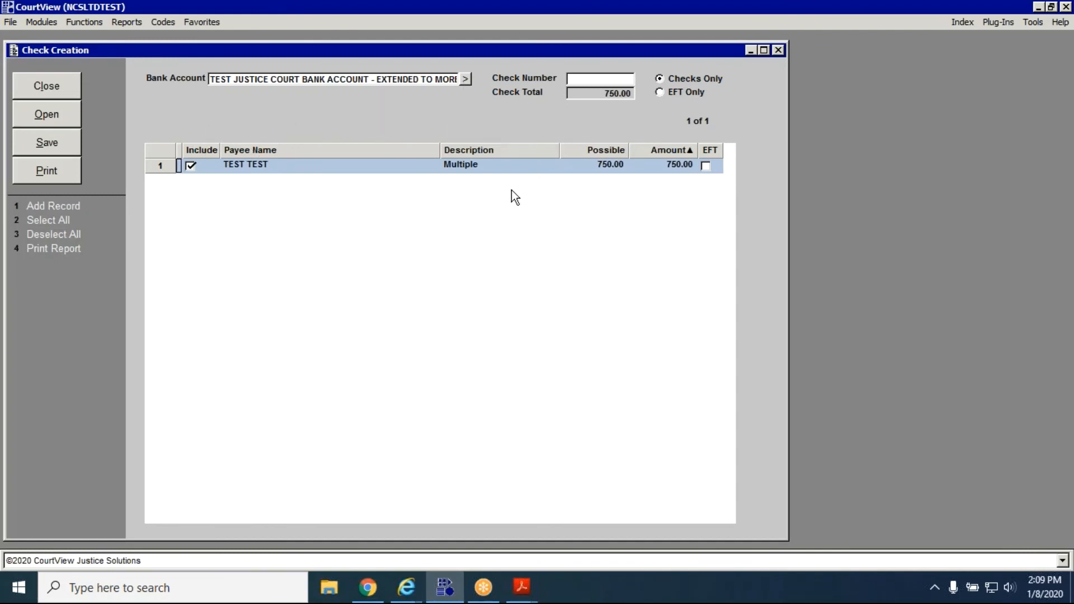
Save the pending 750.00 check under check number 3154, cancelling the printer output.
left_click(595, 81)
type("3154")
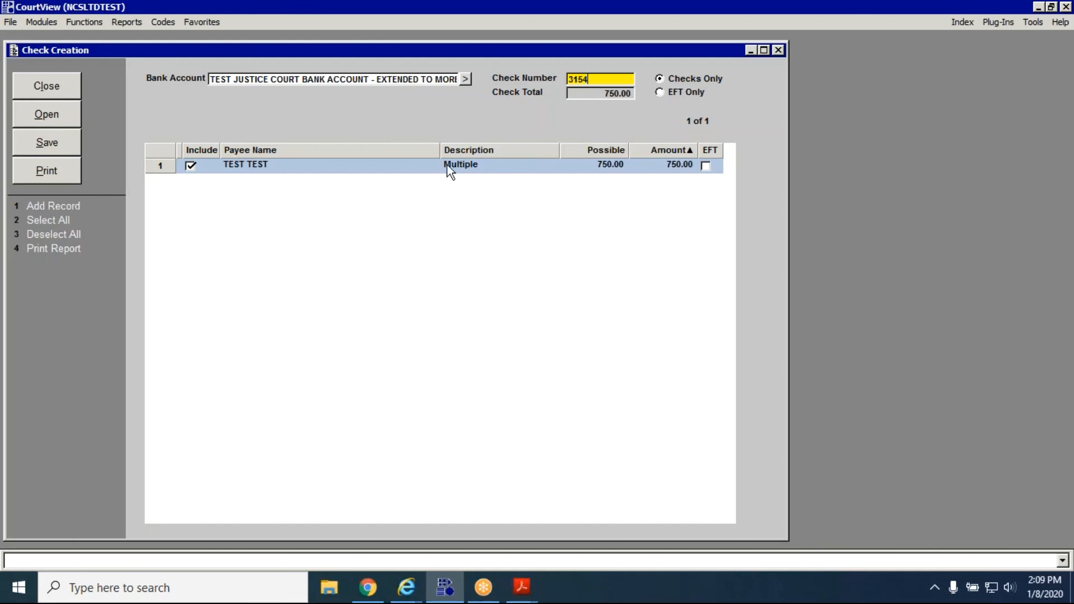
left_click(66, 143)
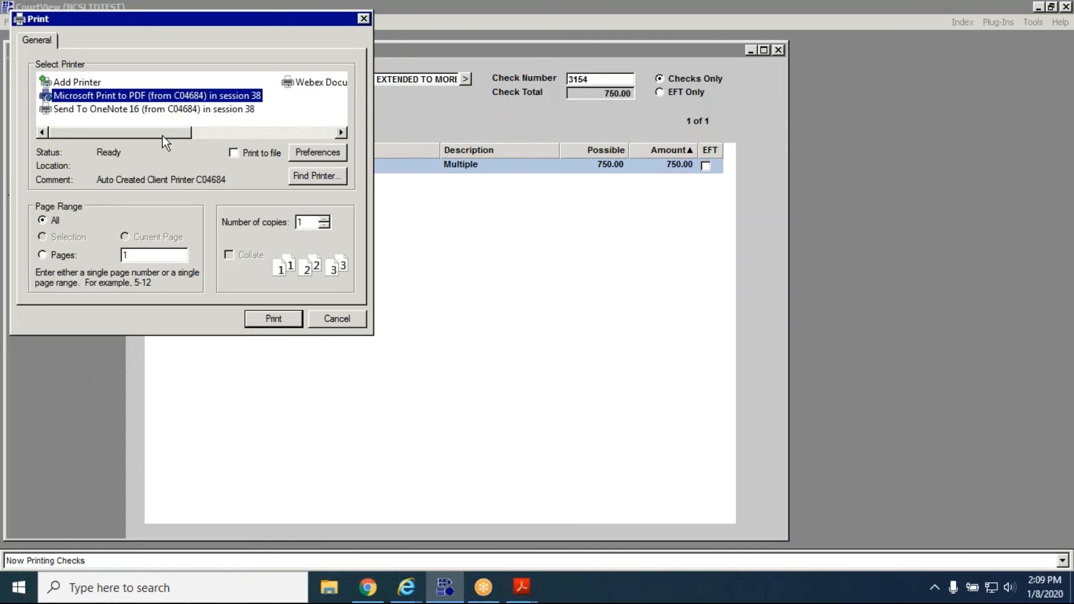
left_click(321, 318)
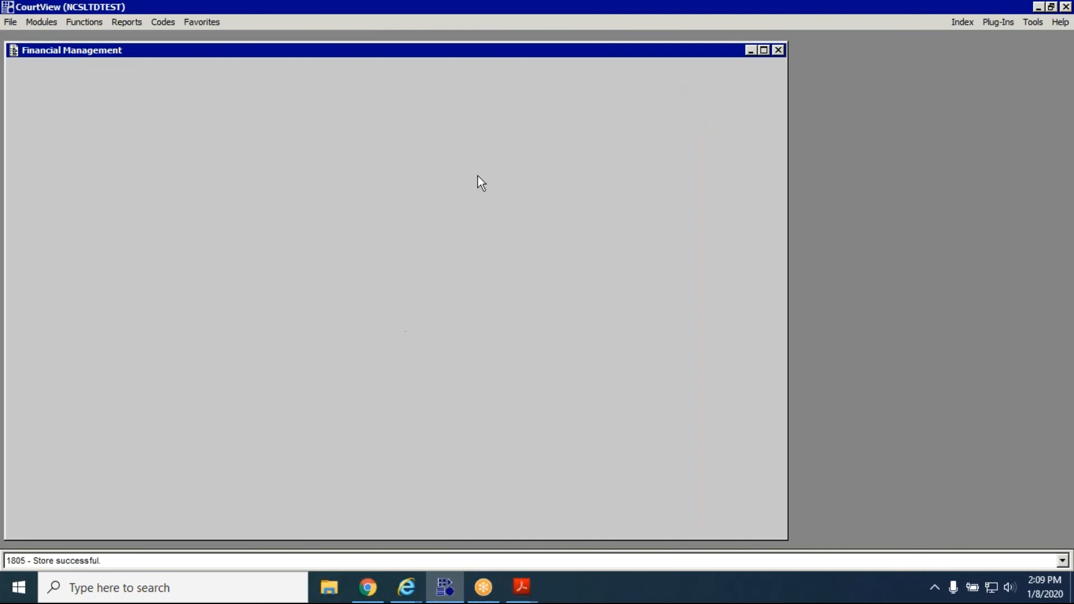
Search Check Processing for Checks Only on the TEST JUSTICE COURT BANK ACCOUNT, beginning with check number 3154.
left_click(88, 23)
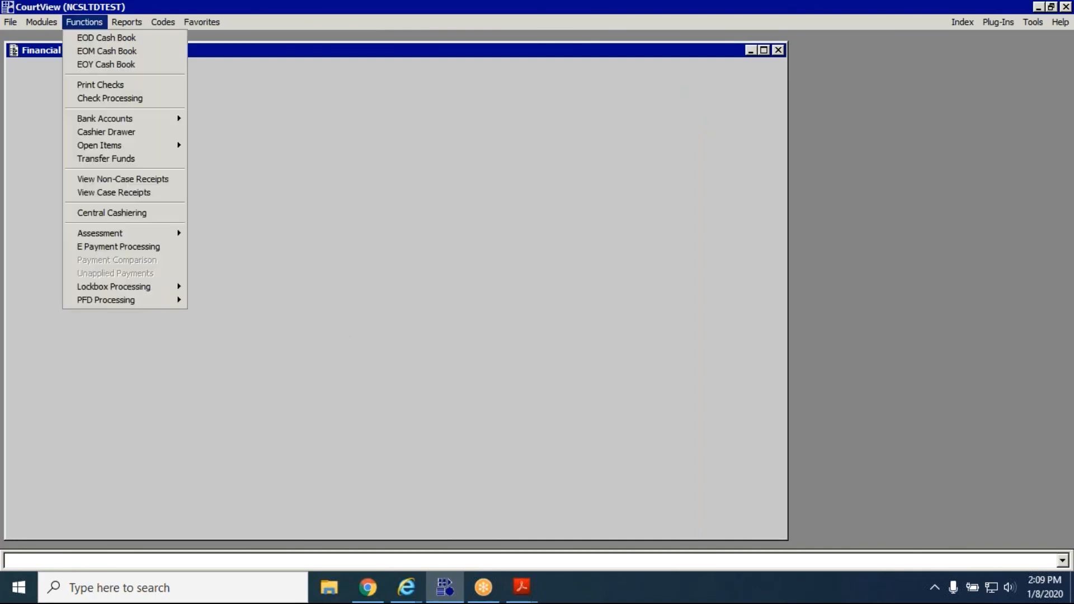
left_click(150, 99)
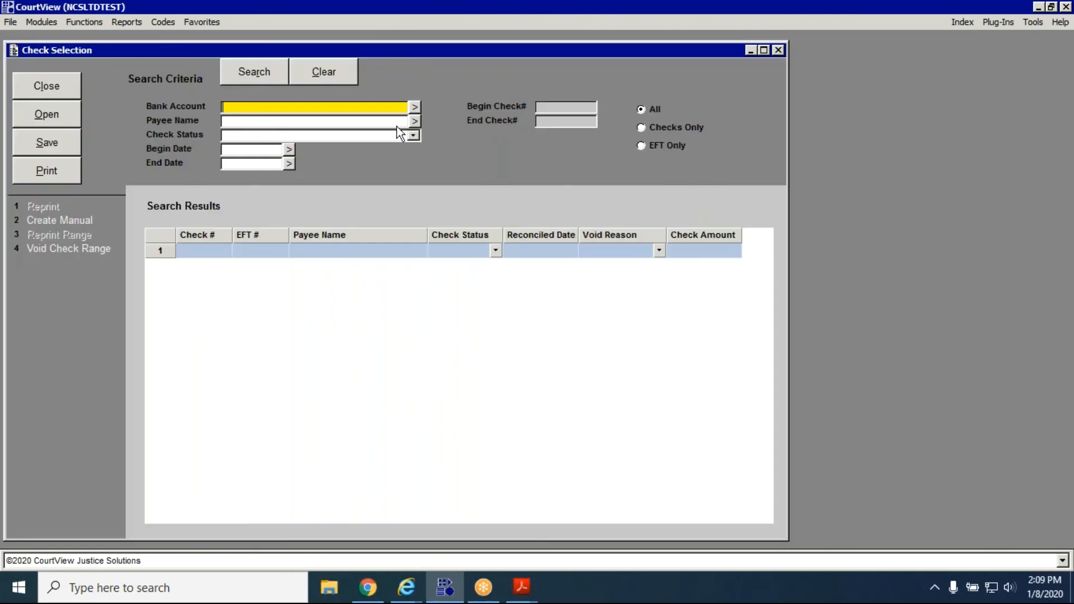
left_click(415, 108)
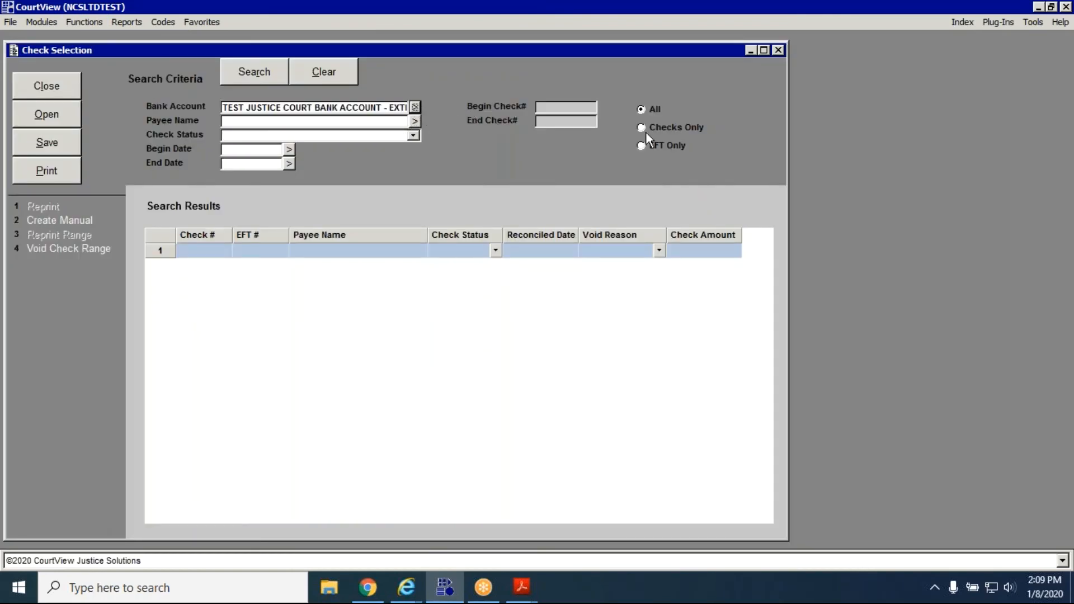
left_click(667, 128)
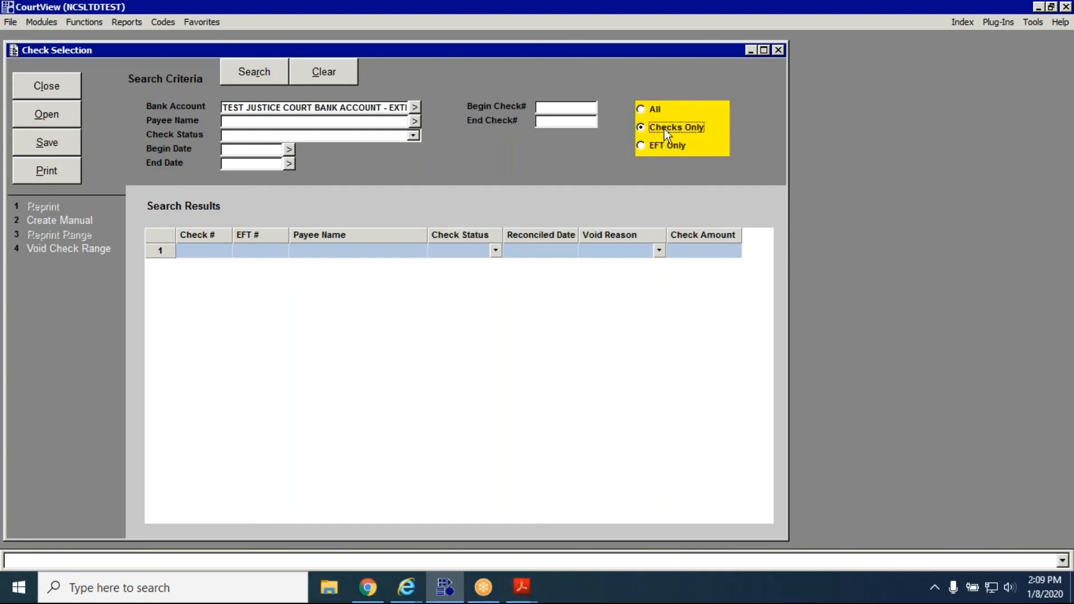
left_click(551, 108)
type("3154")
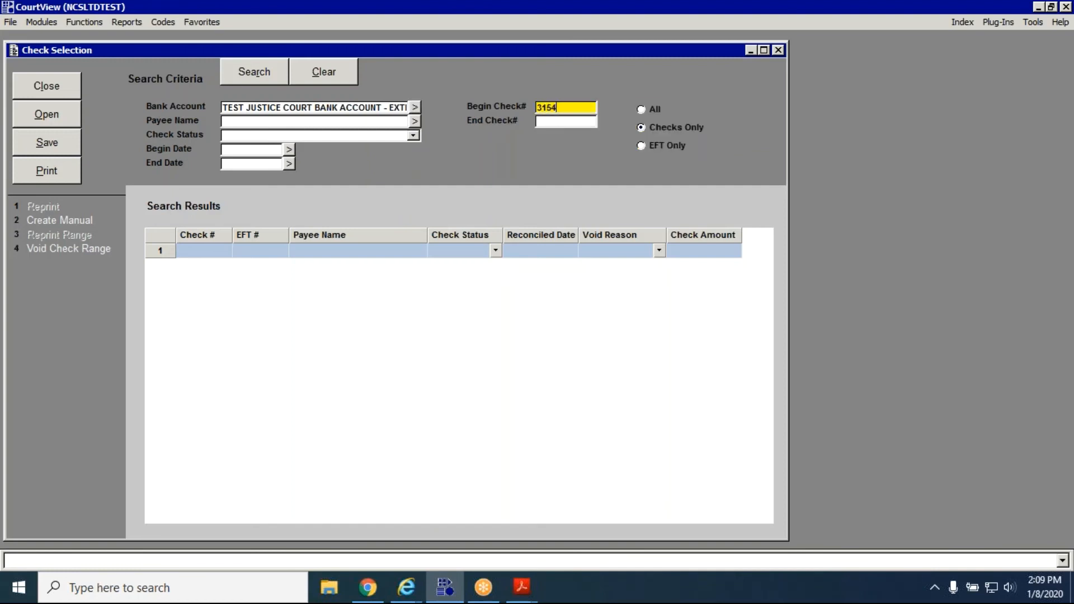
left_click(249, 67)
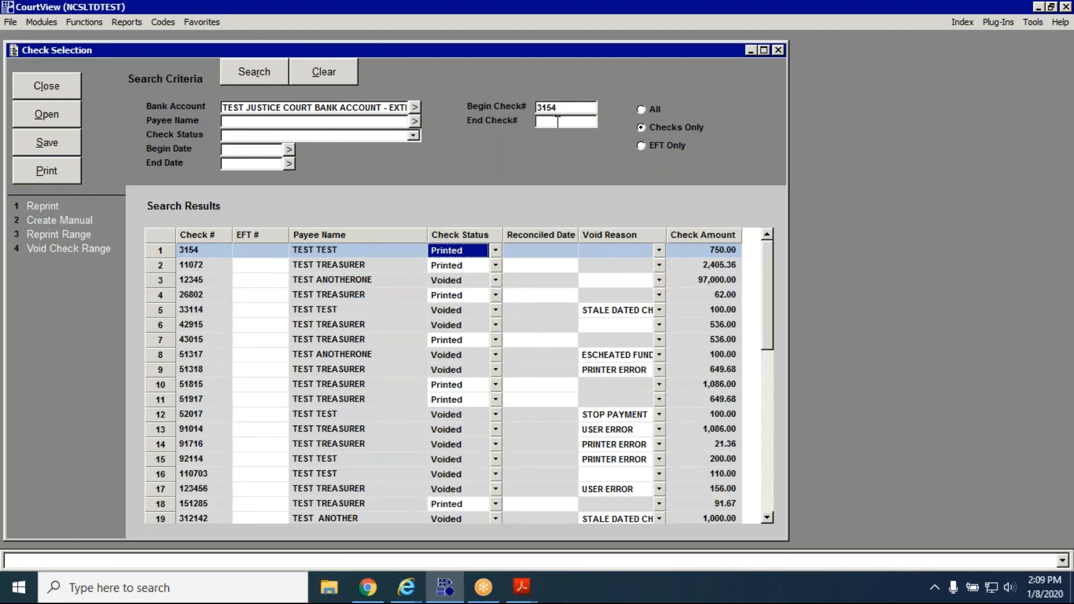
Narrow the Check Selection search to check 3154 only by setting the end check number to 3154.
scroll(436, 347, "down", 6)
scroll(436, 355, "down", 3)
scroll(436, 364, "up", 8)
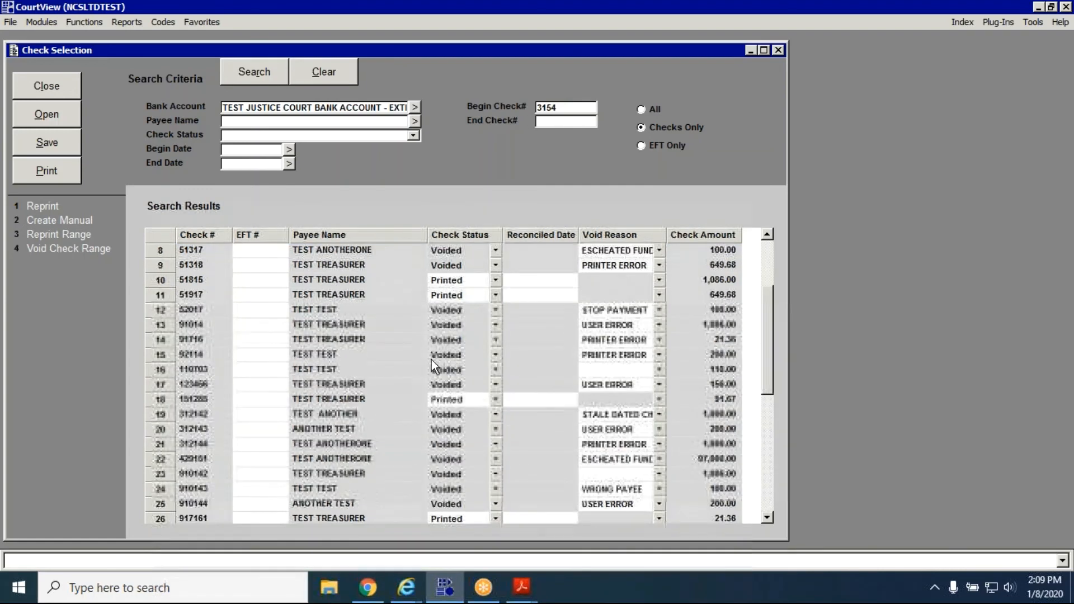
left_click(566, 121)
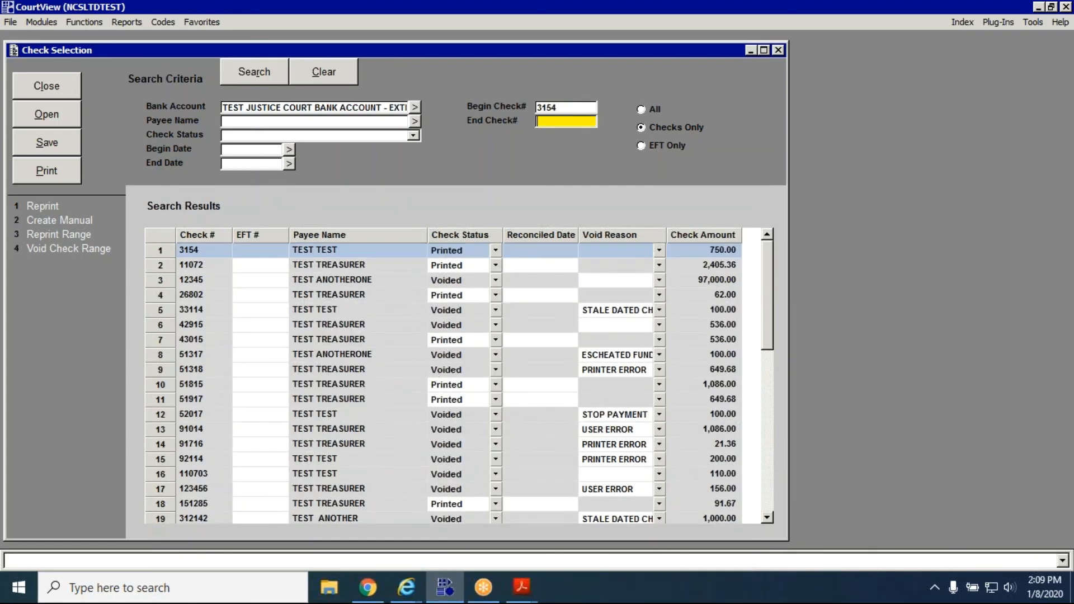
type("3154")
left_click(262, 73)
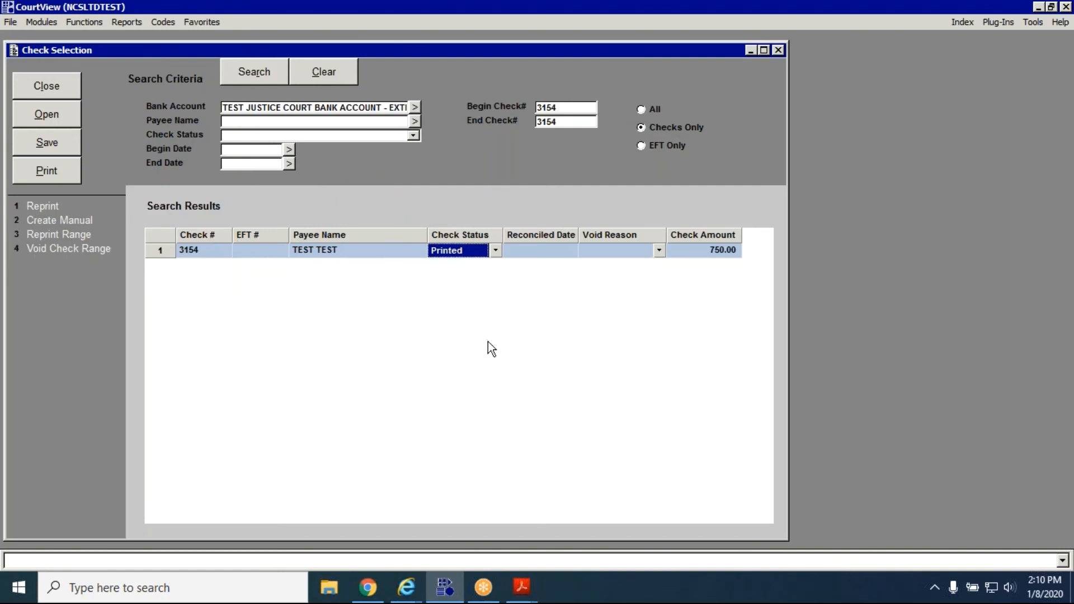
left_click(495, 250)
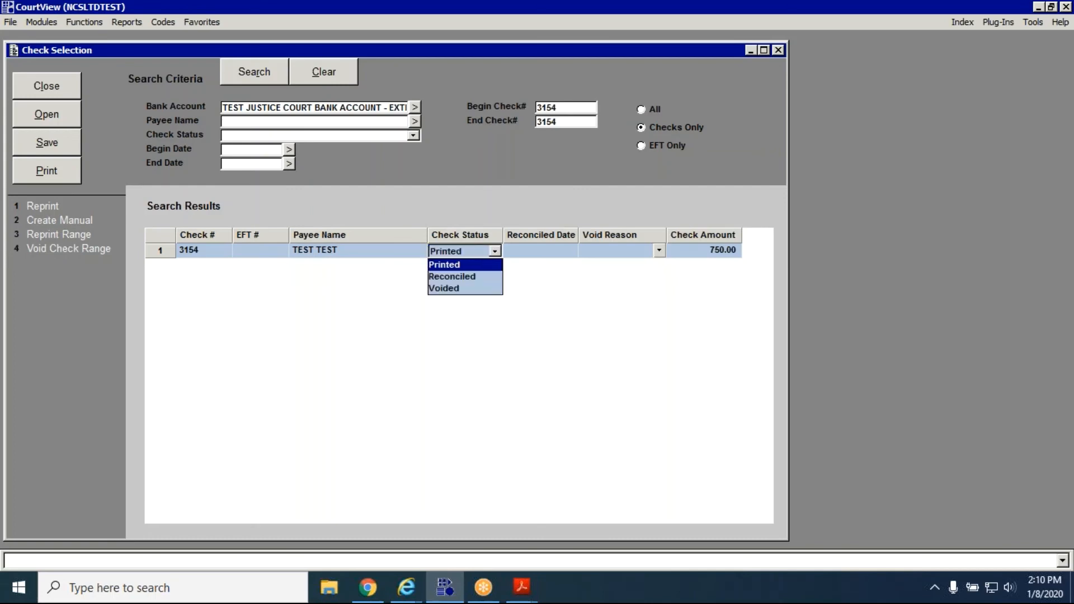
left_click(478, 289)
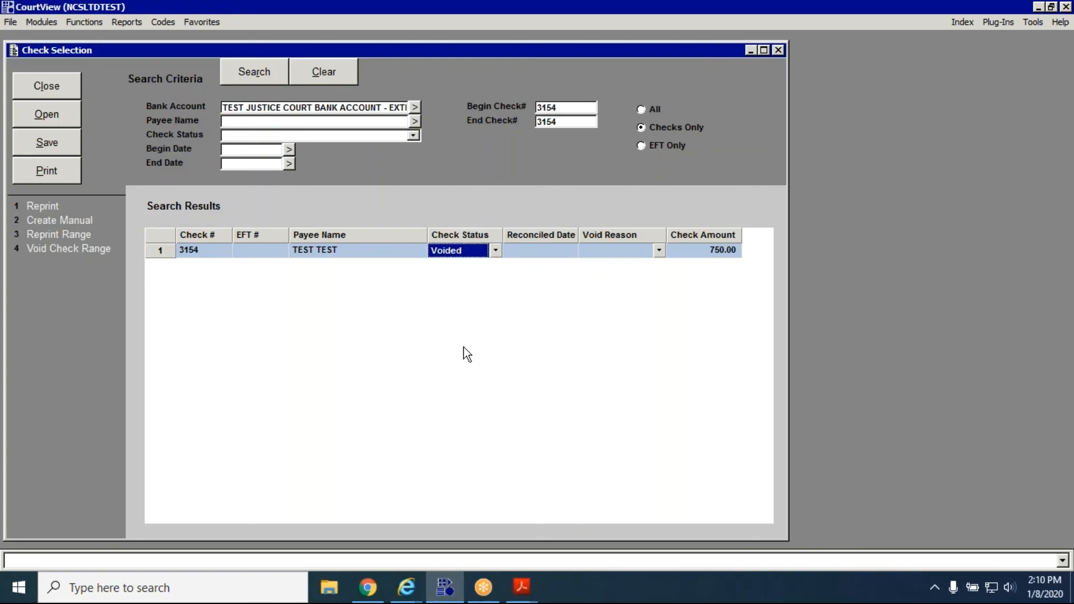
left_click(53, 147)
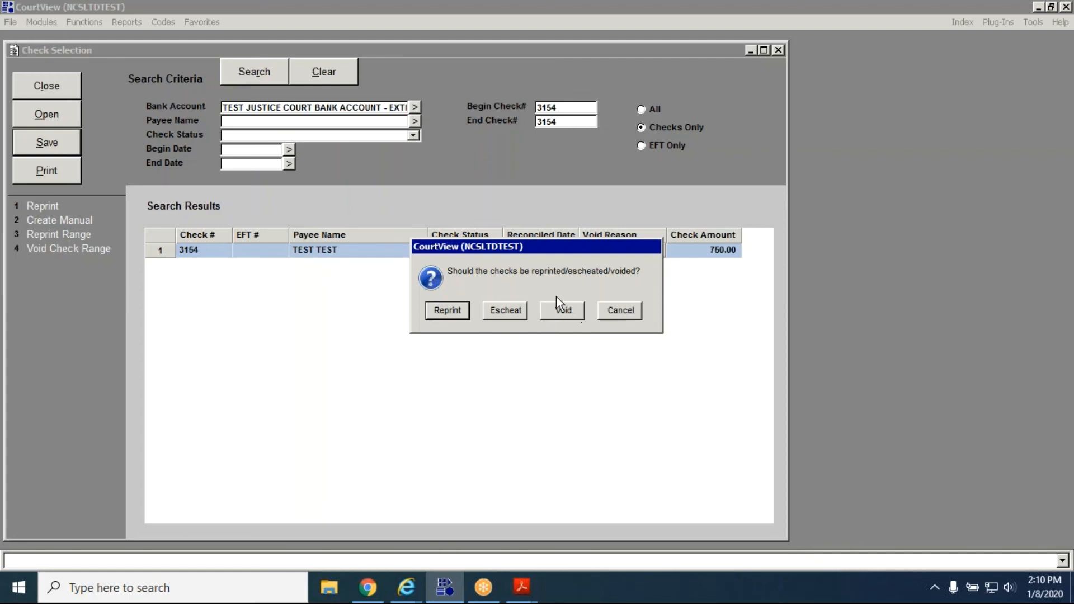
left_click(631, 311)
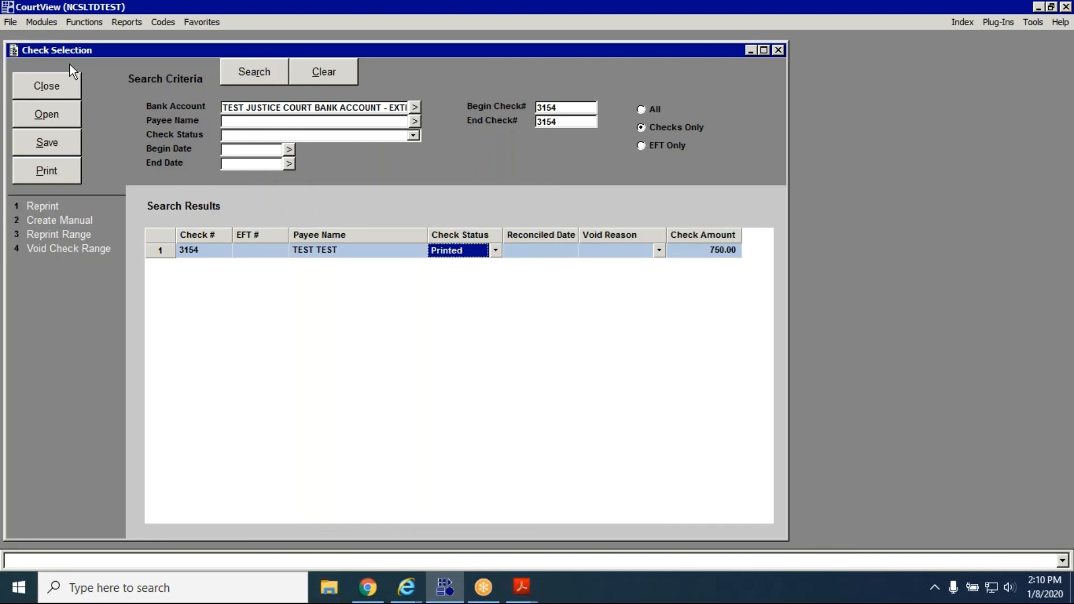
Find case 20 CR 00019 1A through Case Initiation in the Case Management module and open its record.
left_click(49, 24)
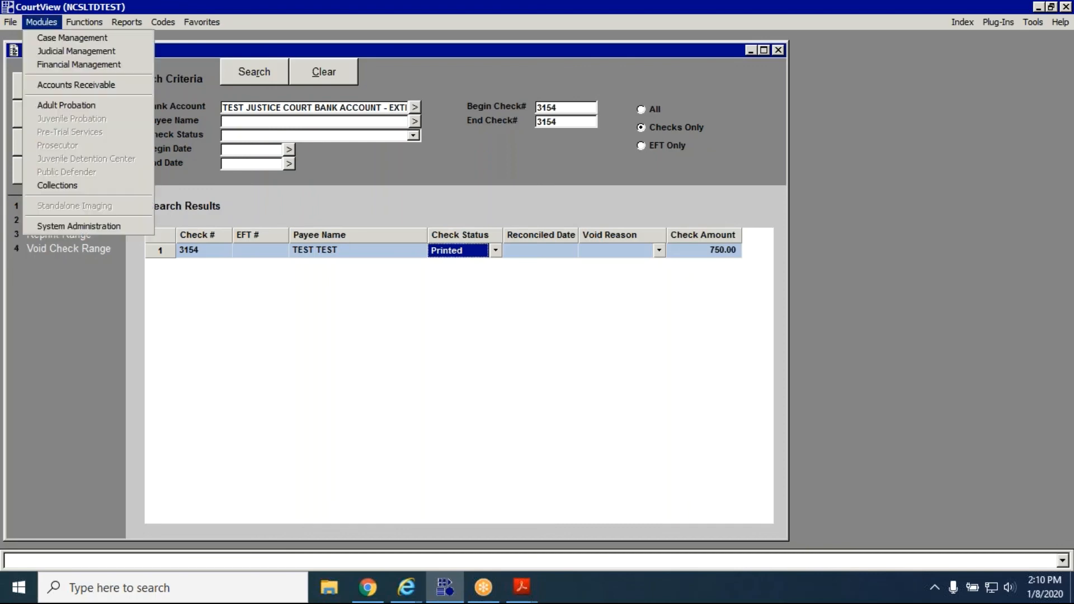
left_click(50, 34)
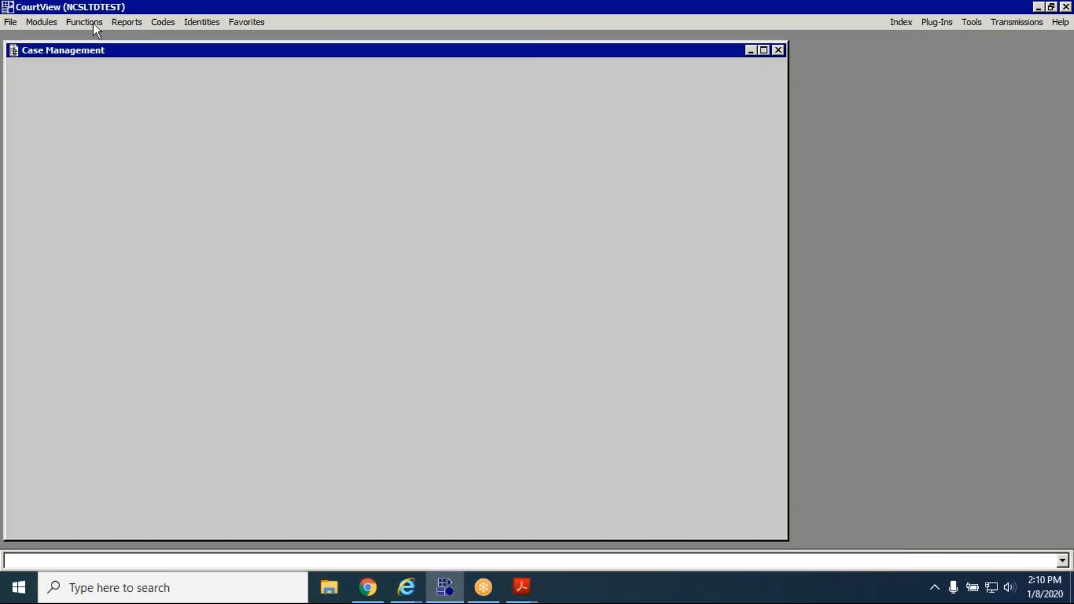
left_click(93, 23)
left_click(115, 38)
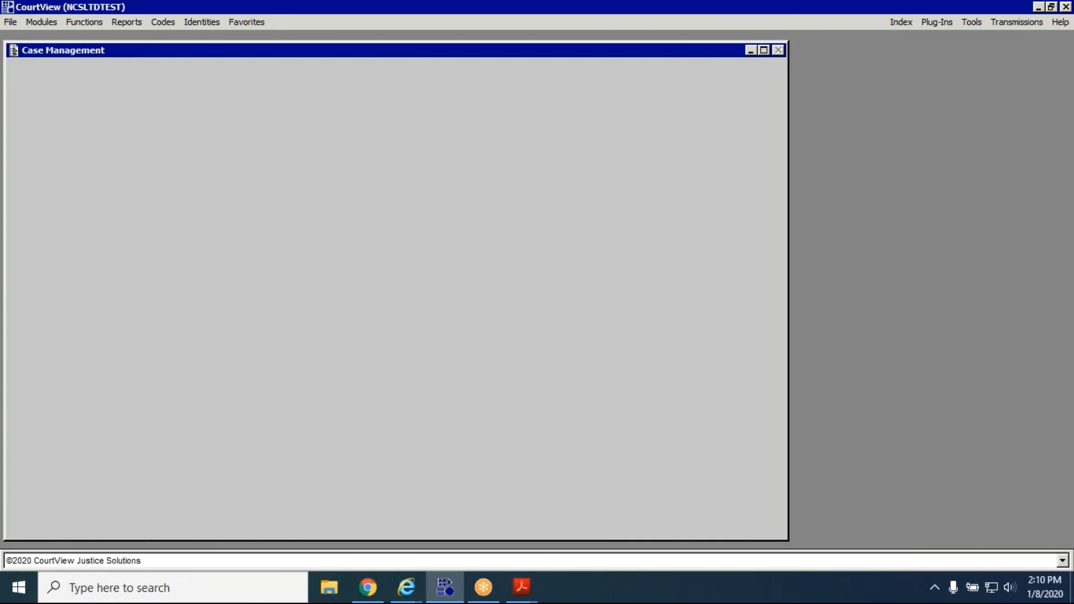
type("20 CR 00019 1A")
left_click(264, 74)
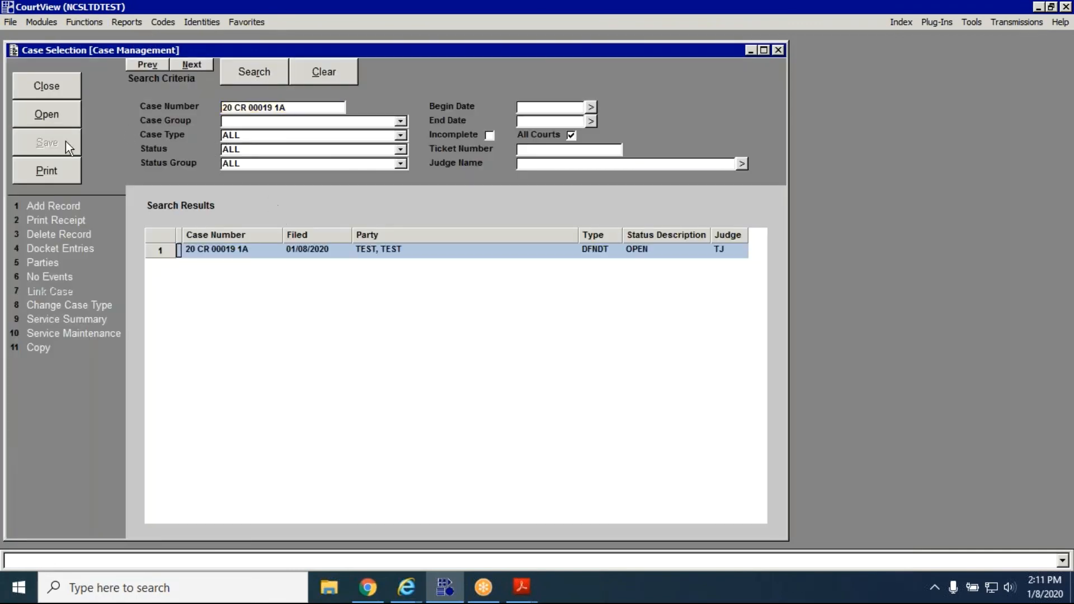
left_click(53, 113)
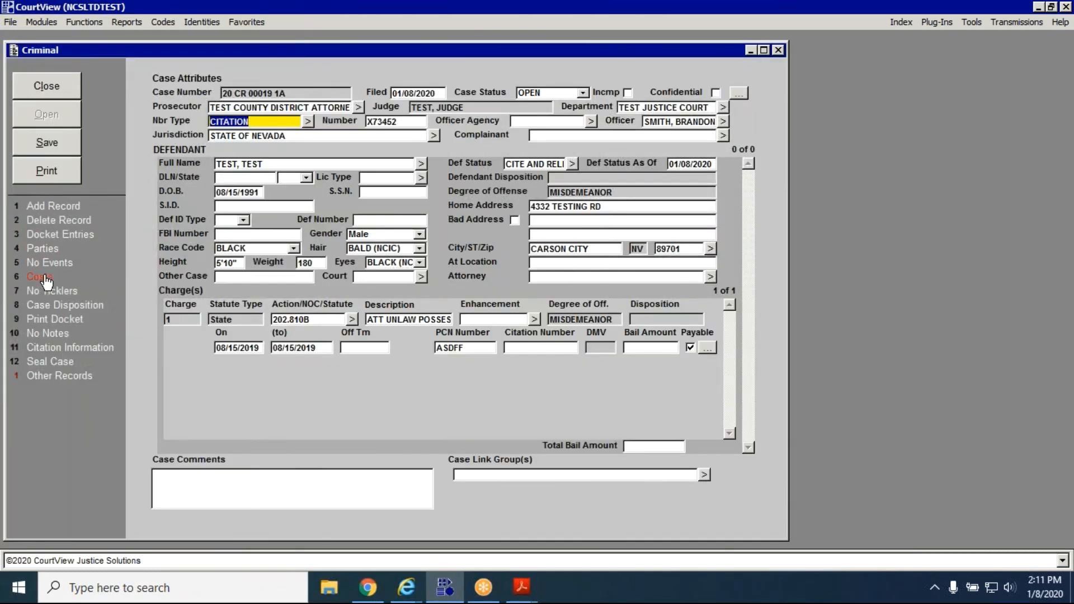
Review the case's costs in the Financial Case Summary and return to Check Selection.
left_click(40, 277)
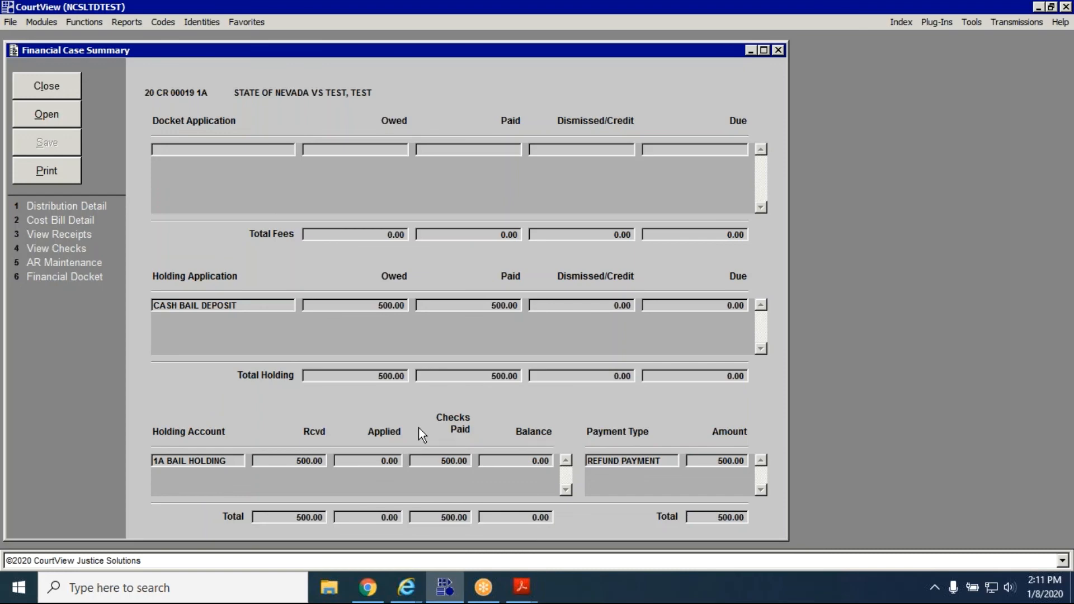
left_click(778, 49)
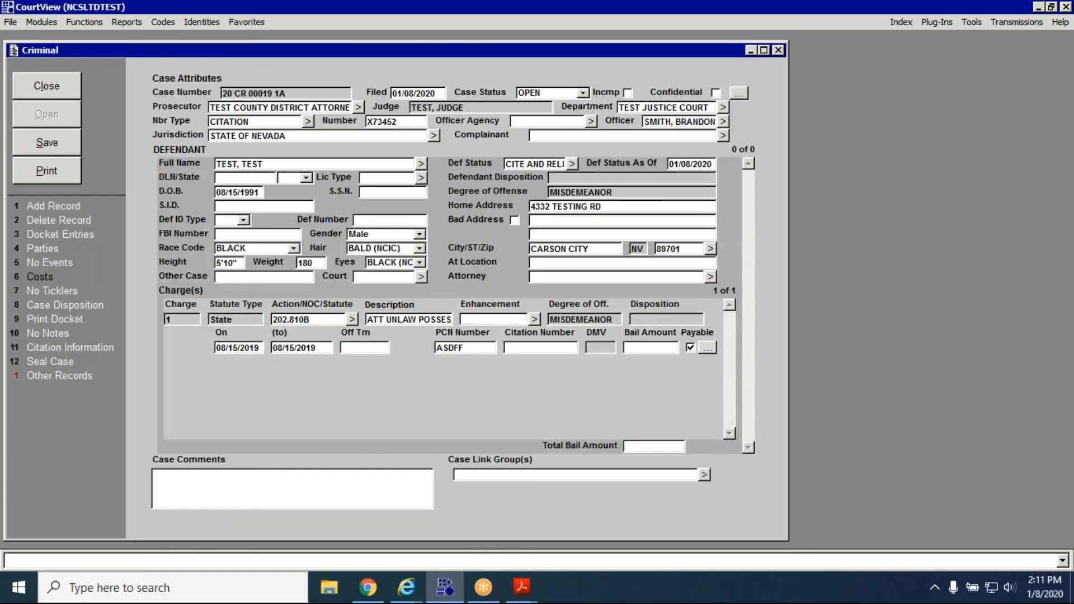
left_click(778, 49)
left_click(779, 50)
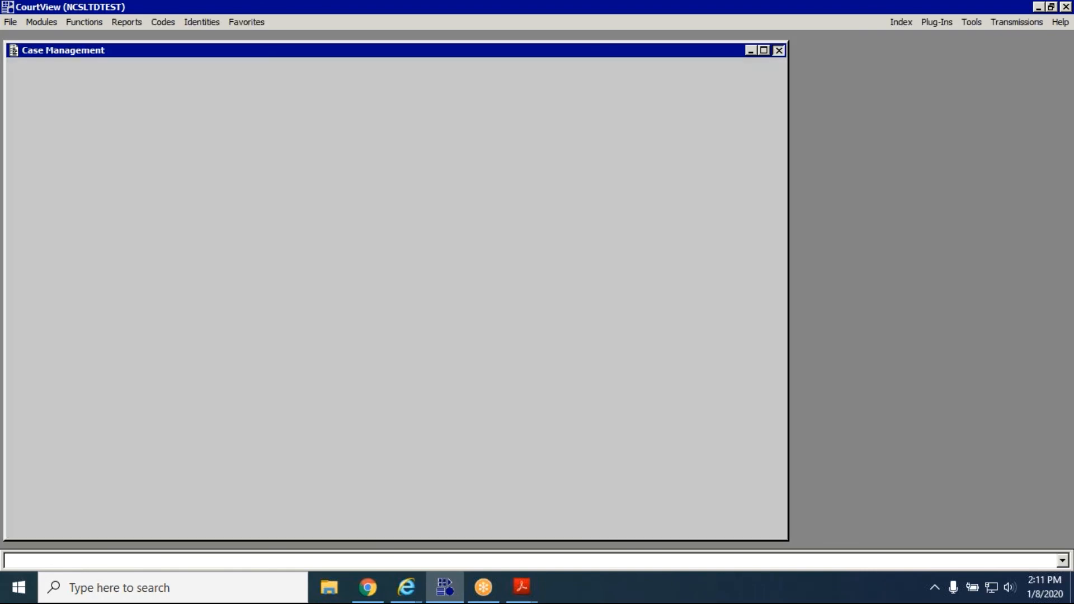
left_click(778, 50)
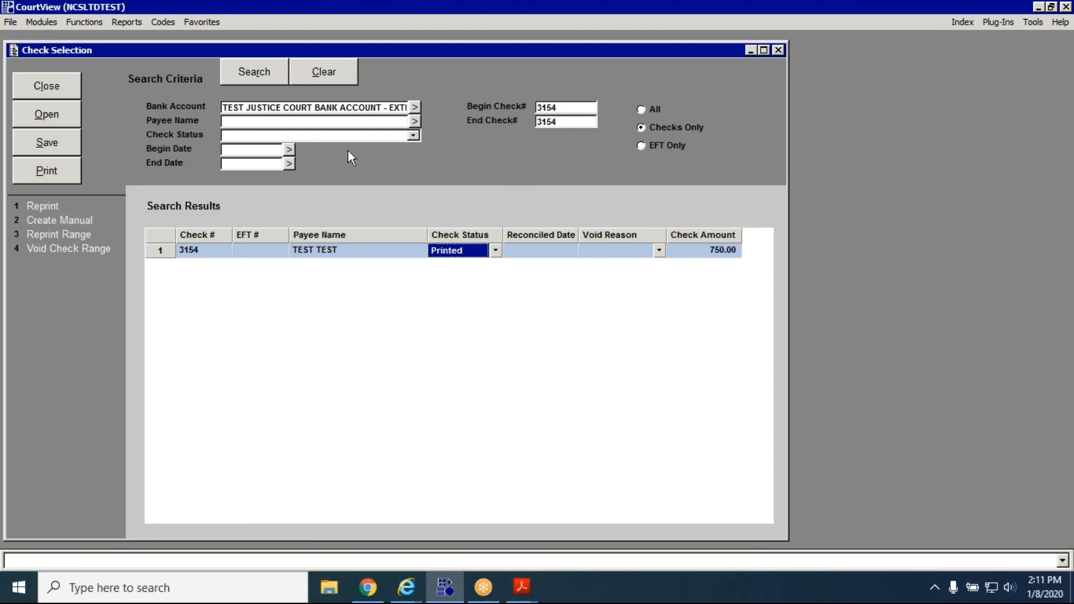
Set the status of check 3154 to Voided, save it with the Void option, and close Financial Management.
left_click(459, 252)
left_click(447, 288)
left_click(57, 149)
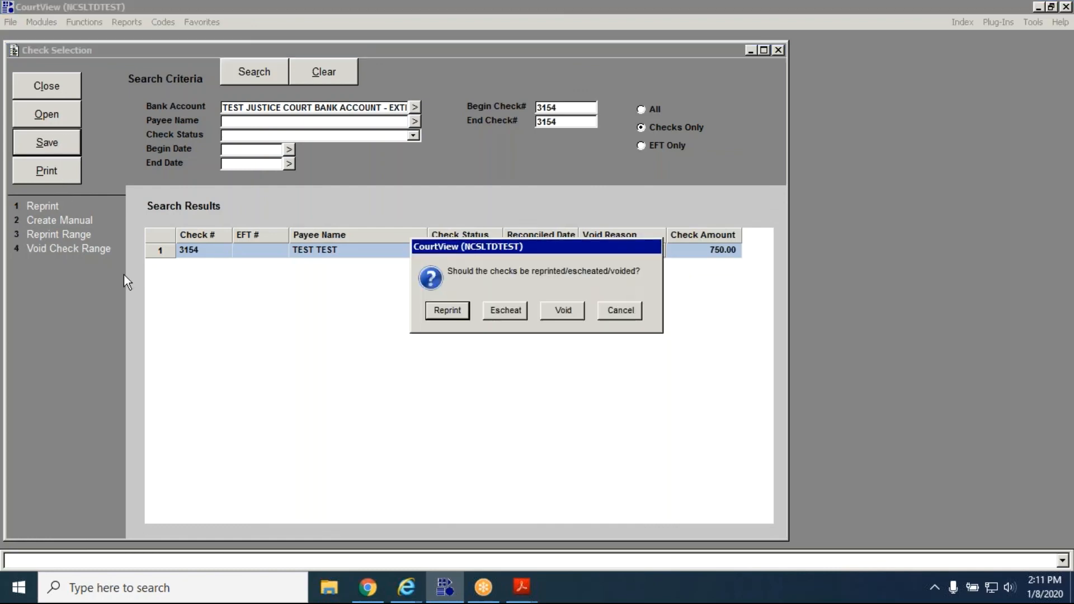
left_click(566, 314)
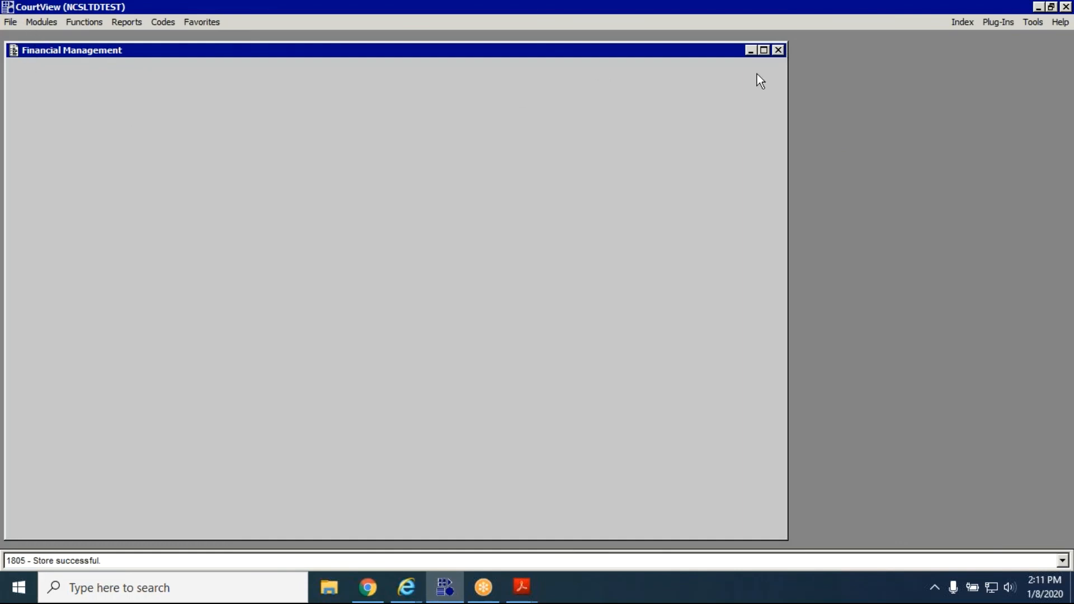
left_click(778, 50)
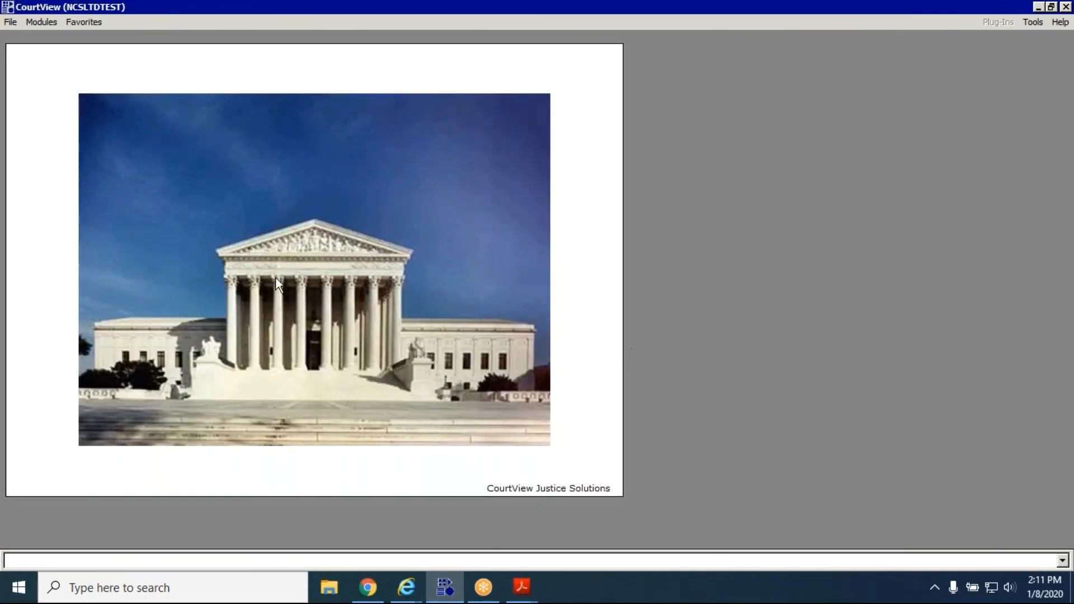
Reopen the record of case 20 CR 00019 1A by searching Case Initiation in Case Management.
left_click(48, 25)
left_click(49, 42)
left_click(89, 23)
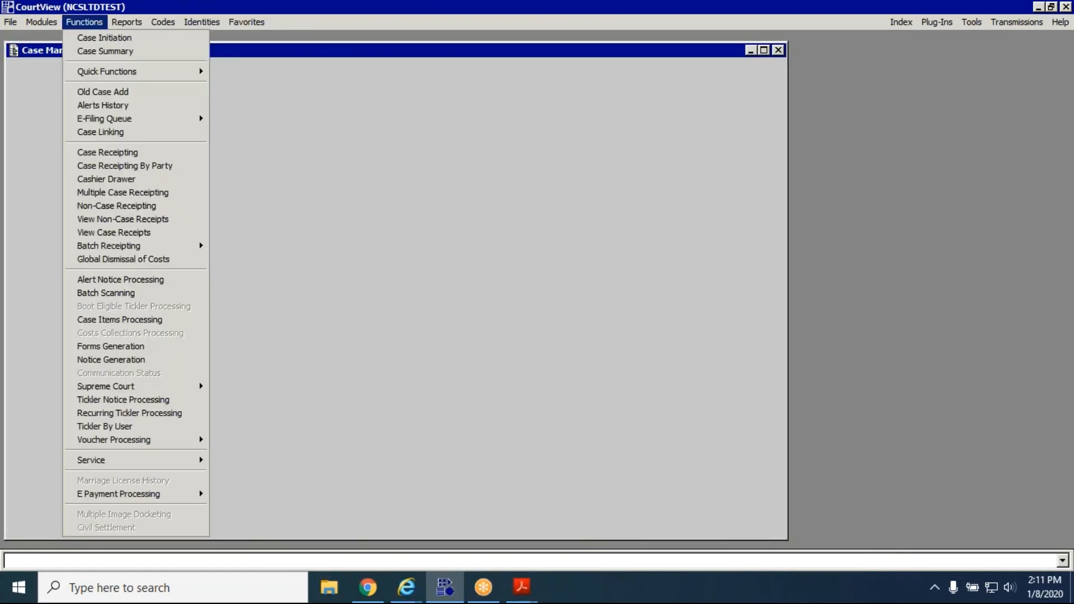
left_click(94, 39)
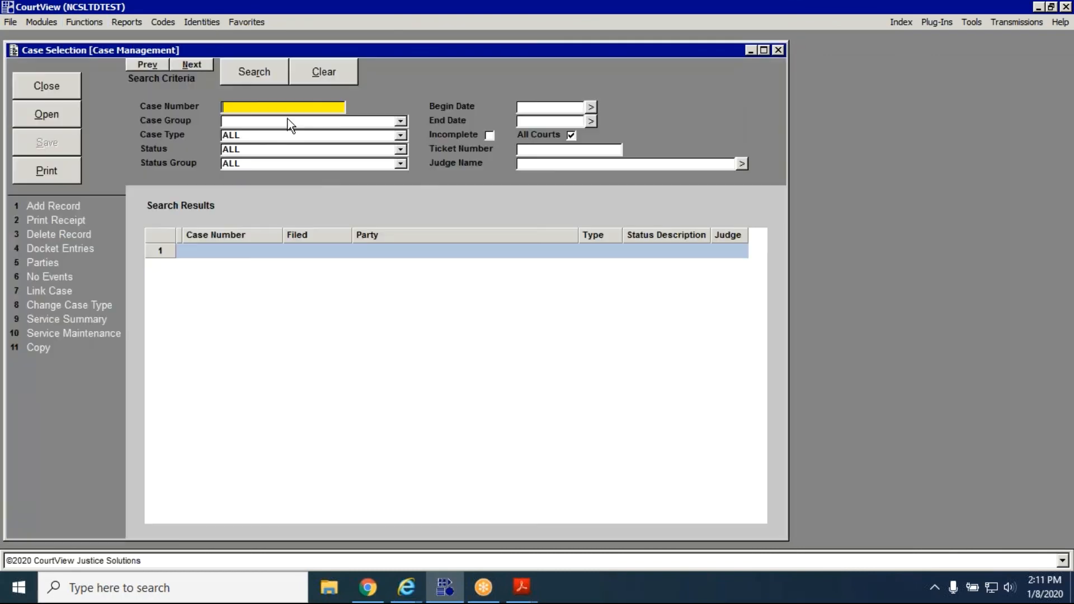
type("20 CR 00019 1A")
left_click(269, 79)
left_click(46, 114)
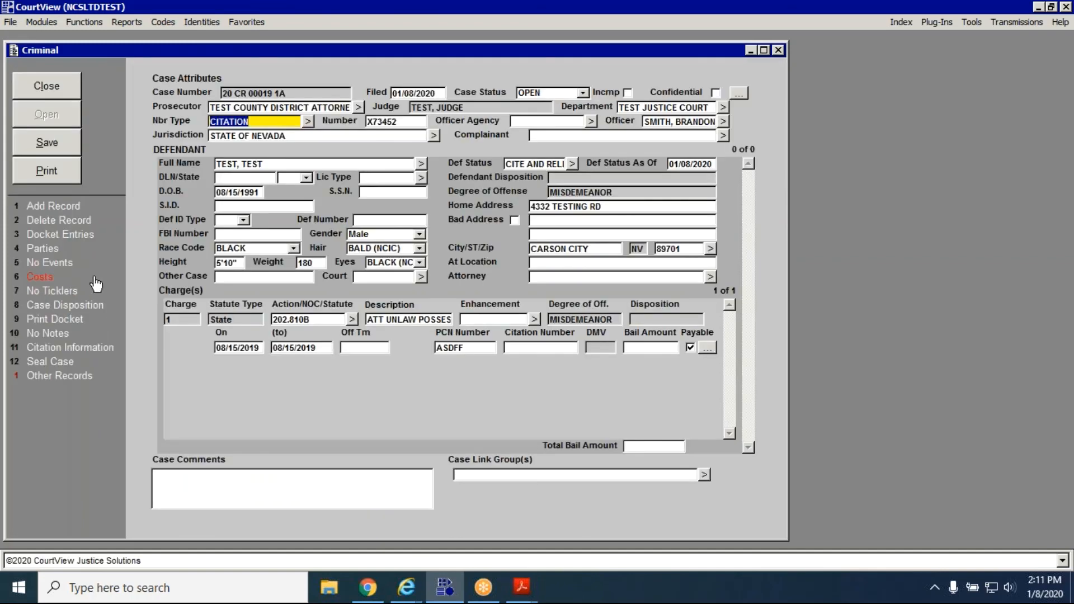
Review the case's Financial Case Summary and its check details, closing all Case Management windows when finished.
left_click(95, 278)
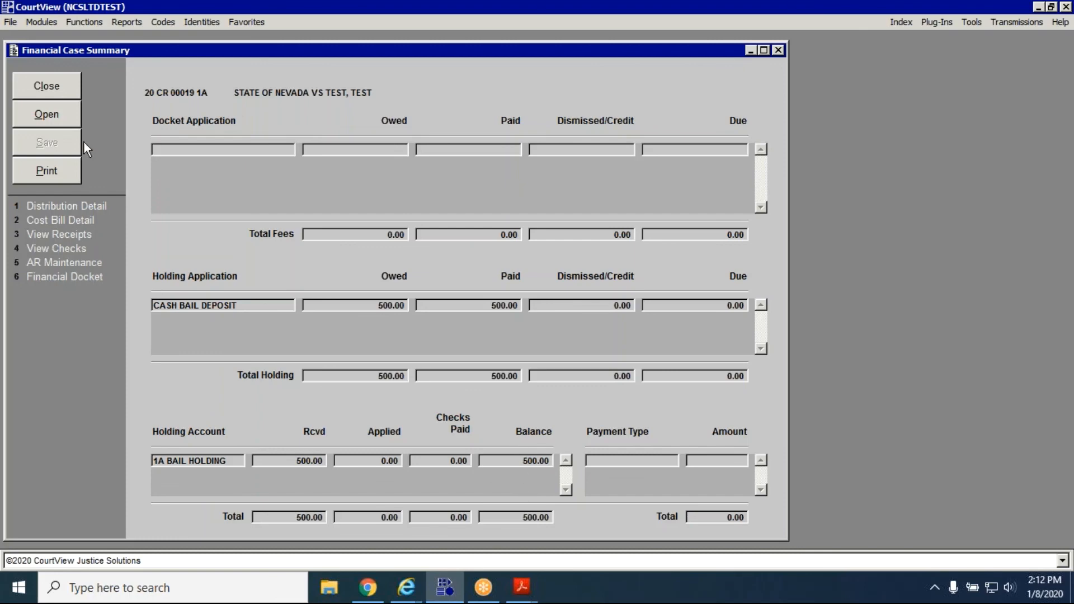
left_click(113, 248)
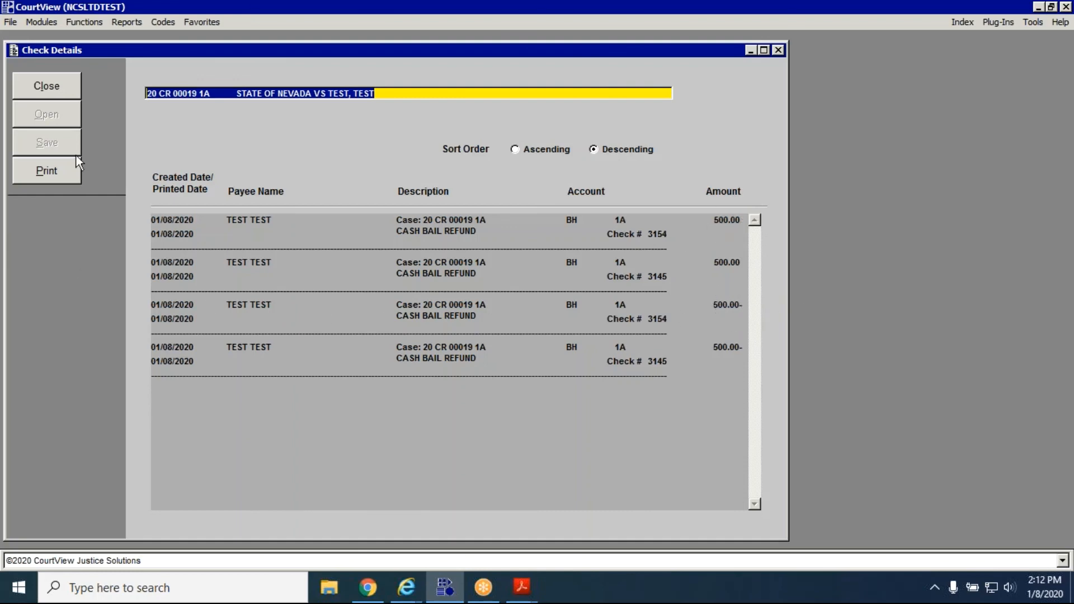
left_click(47, 88)
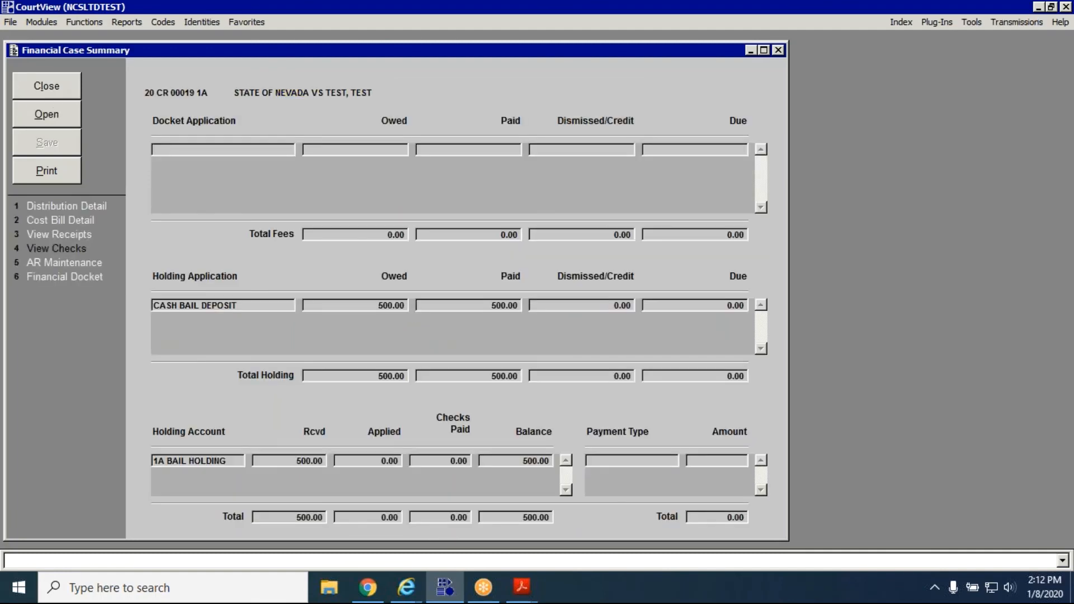
left_click(47, 87)
left_click(778, 49)
left_click(778, 50)
left_click(780, 49)
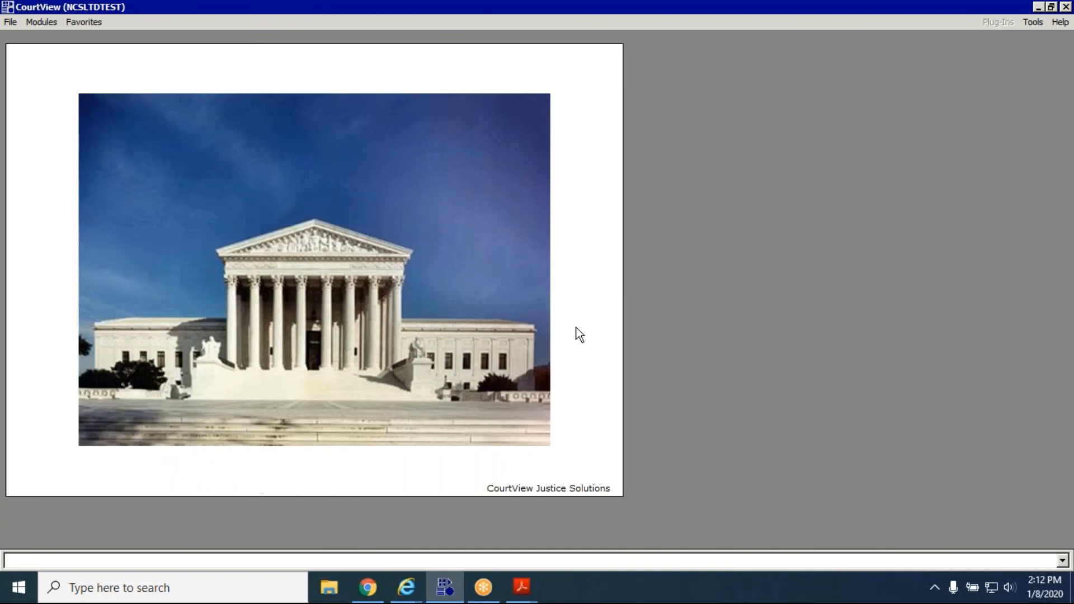